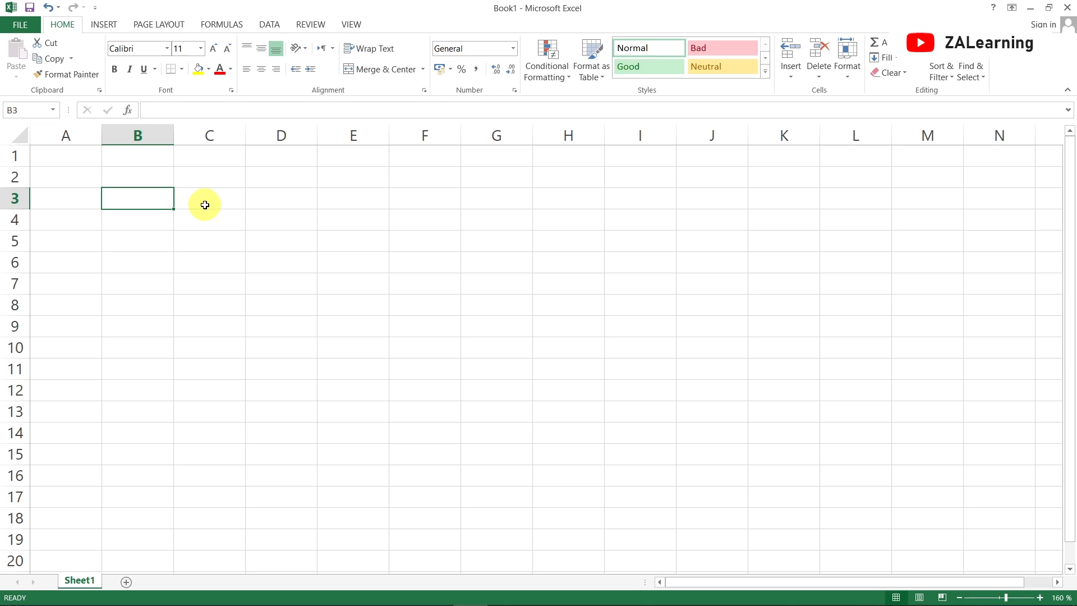
{"action": "left_click", "coordinate": [205, 205]}
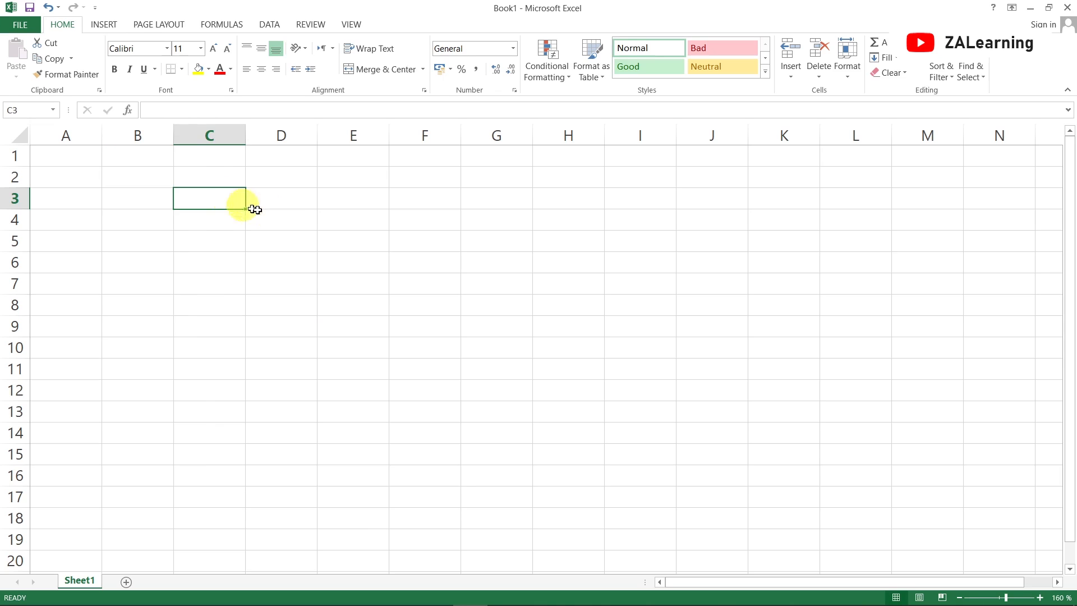
{"action": "left_click", "coordinate": [297, 199]}
{"action": "left_click", "coordinate": [206, 219]}
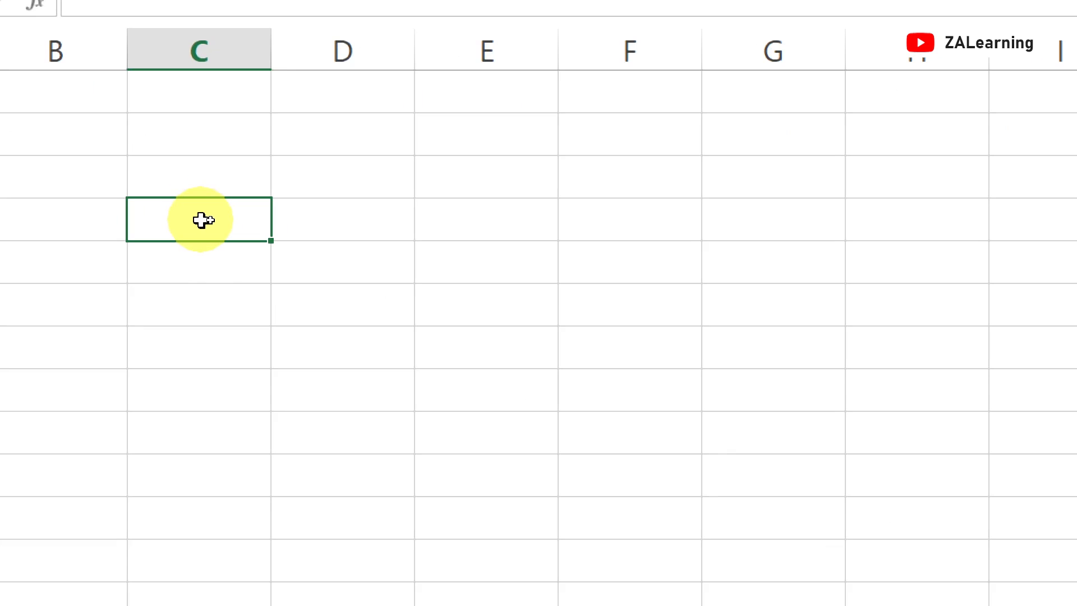
{"action": "left_click", "coordinate": [230, 163]}
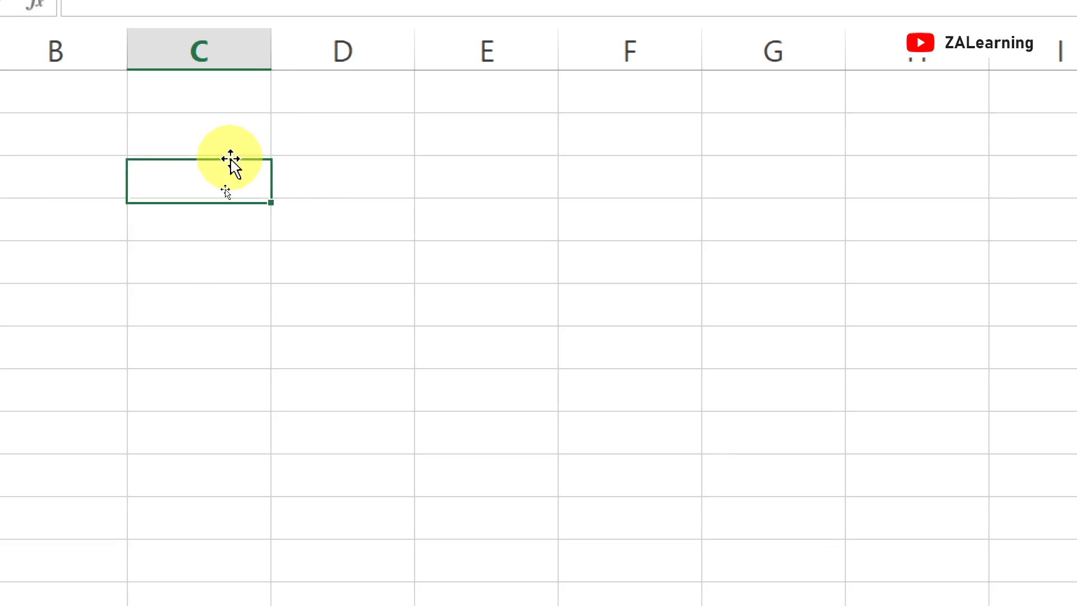
{"action": "left_click", "coordinate": [367, 125]}
{"action": "left_click", "coordinate": [286, 248]}
{"action": "left_click", "coordinate": [176, 224]}
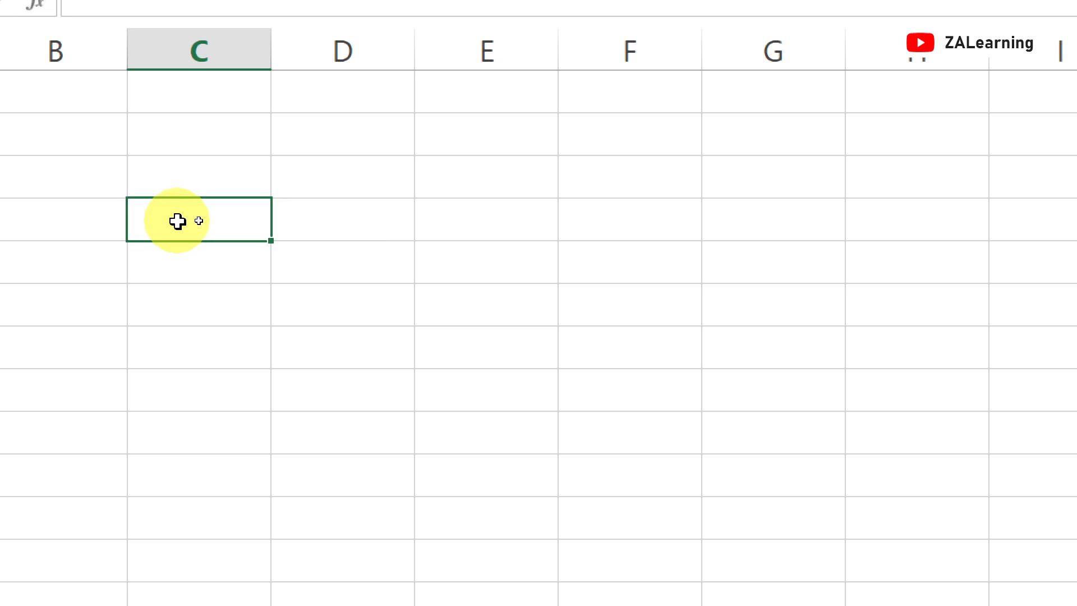
{"action": "left_click", "coordinate": [396, 222]}
{"action": "left_click", "coordinate": [161, 329]}
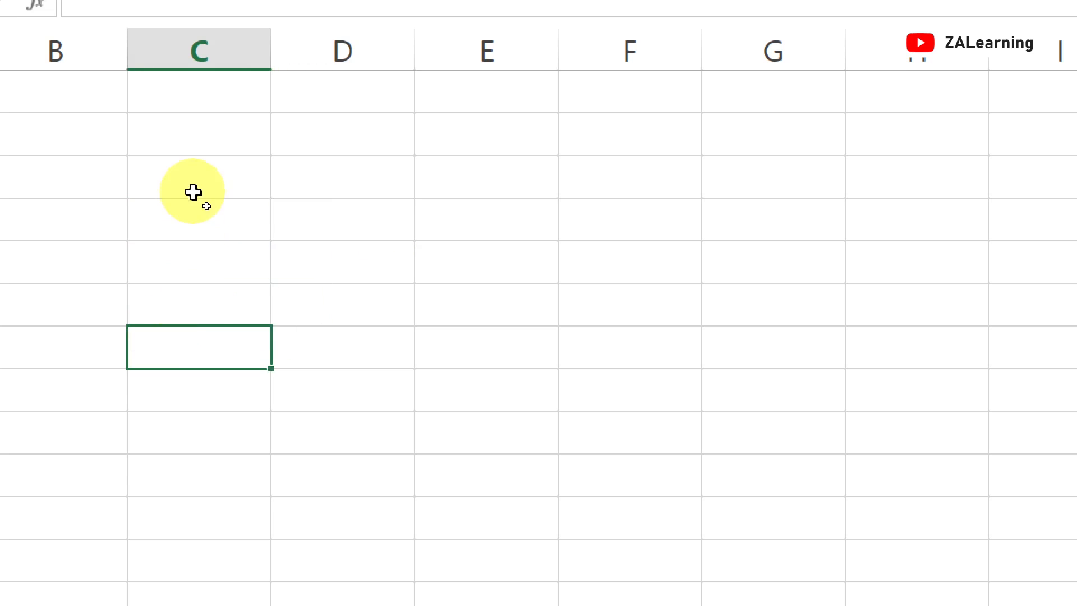
Enter 12 in cell C3 and fill it down through C12
{"action": "left_click", "coordinate": [193, 192]}
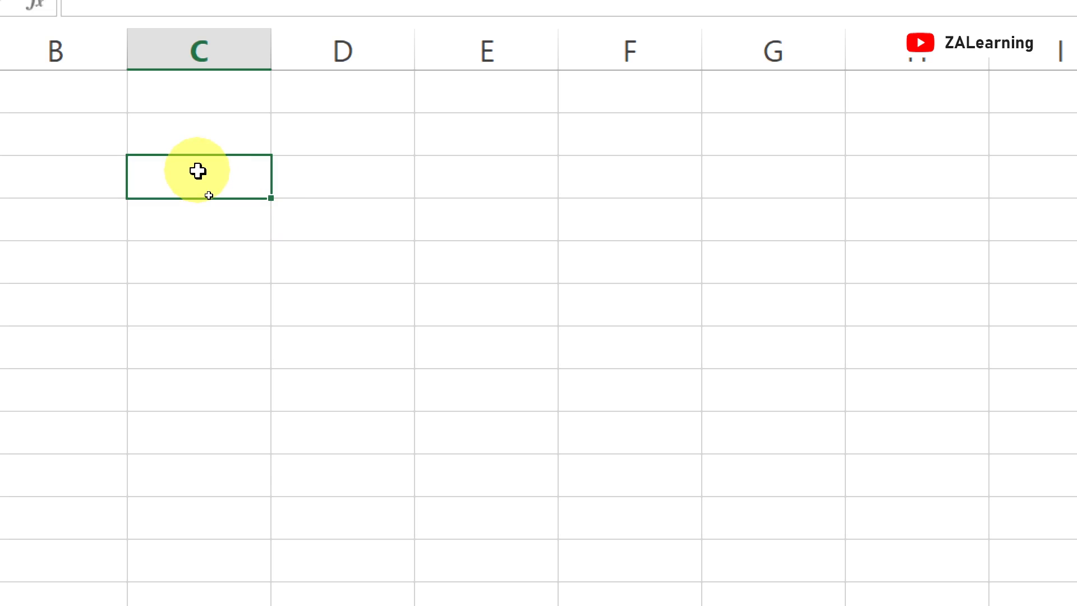
{"action": "type", "text": "12"}
{"action": "key", "text": "Return"}
{"action": "left_click", "coordinate": [197, 171]}
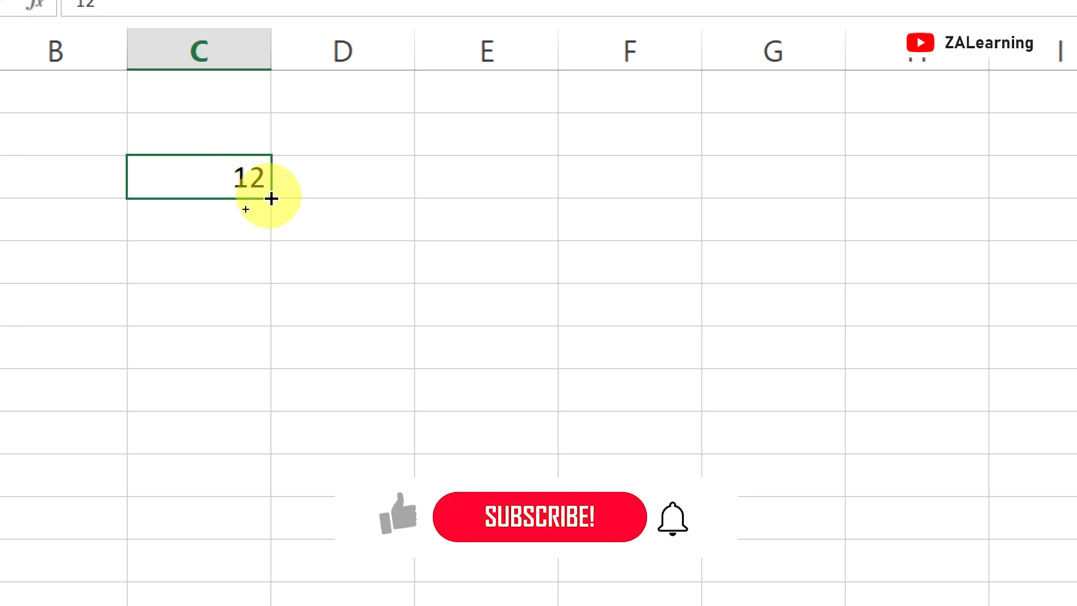
{"action": "left_click_drag", "start_coordinate": [266, 212], "coordinate": [266, 564]}
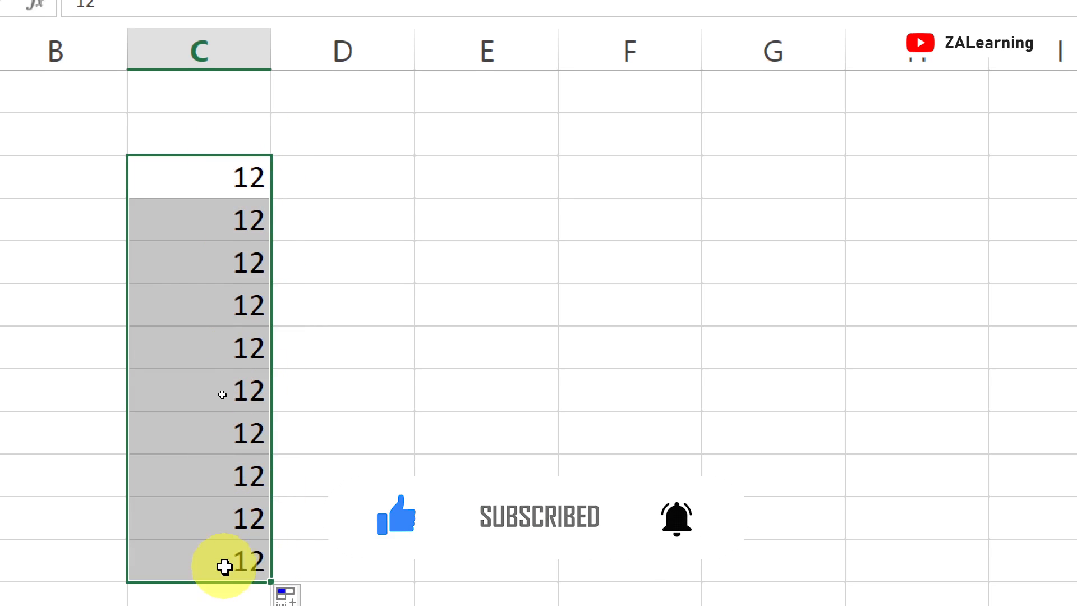
Enter 1 in cell D3 and 2 in cell D4 to start a number series
{"action": "left_click", "coordinate": [389, 174]}
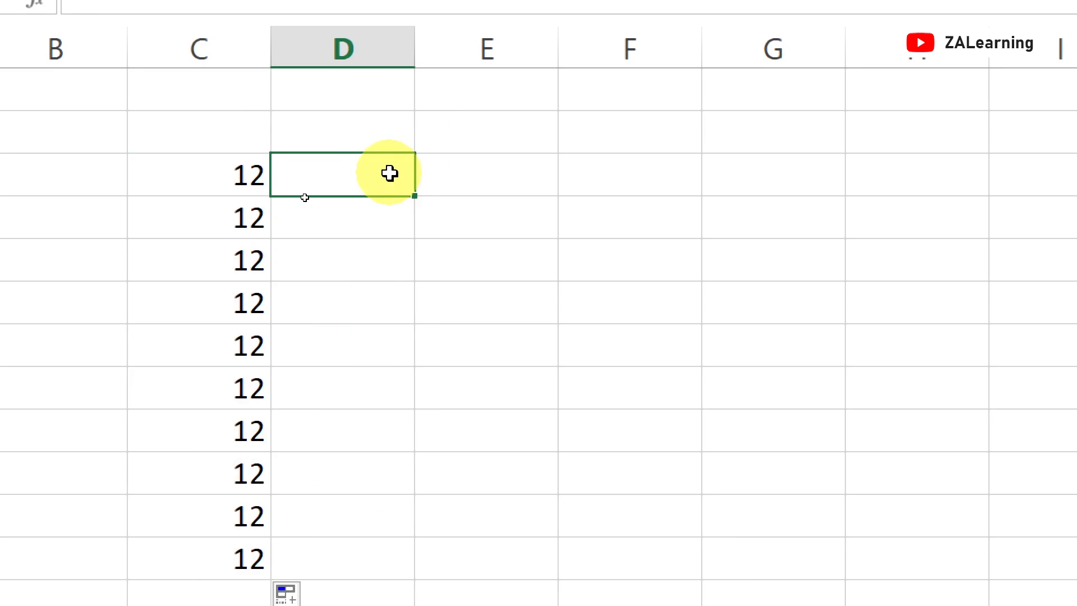
{"action": "double_click", "coordinate": [389, 174]}
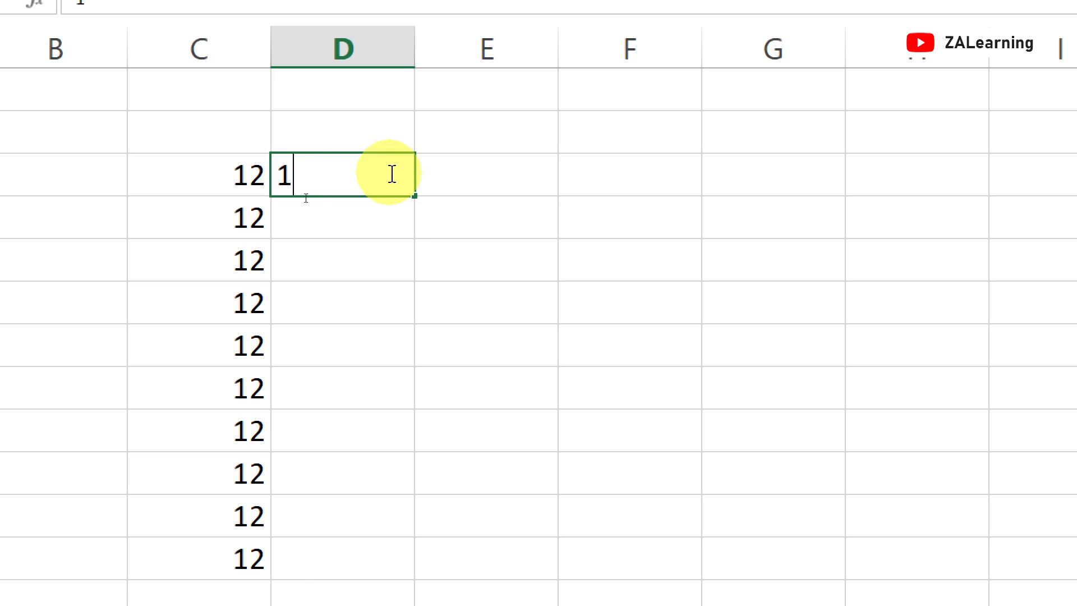
{"action": "key", "text": "Return"}
{"action": "type", "text": "2"}
{"action": "key", "text": "Return"}
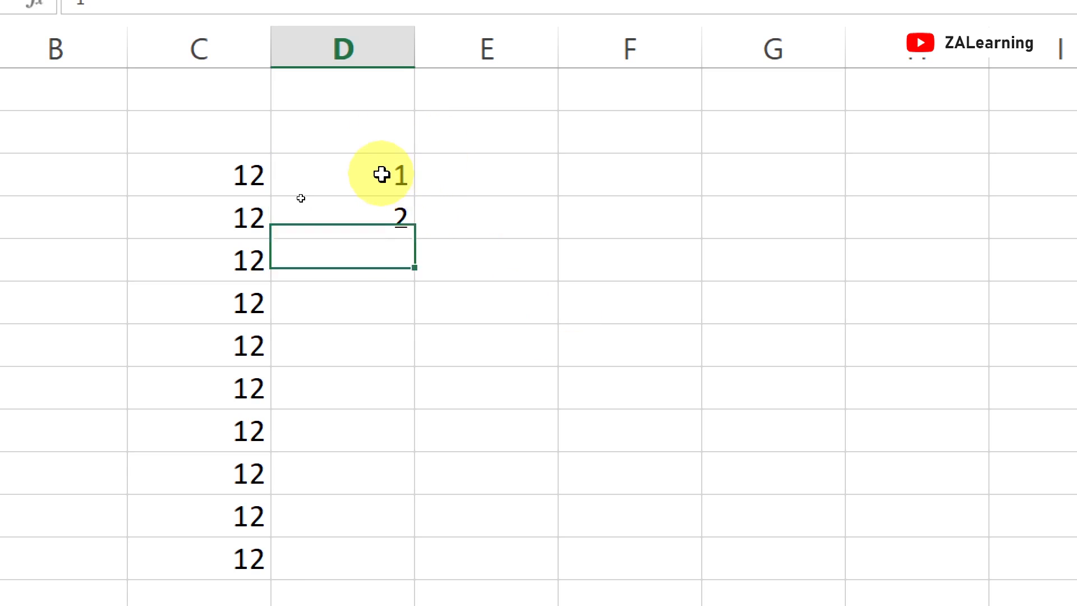
Select D3:D4 and fill the number series down column D through D12
{"action": "left_click_drag", "start_coordinate": [382, 173], "coordinate": [379, 216]}
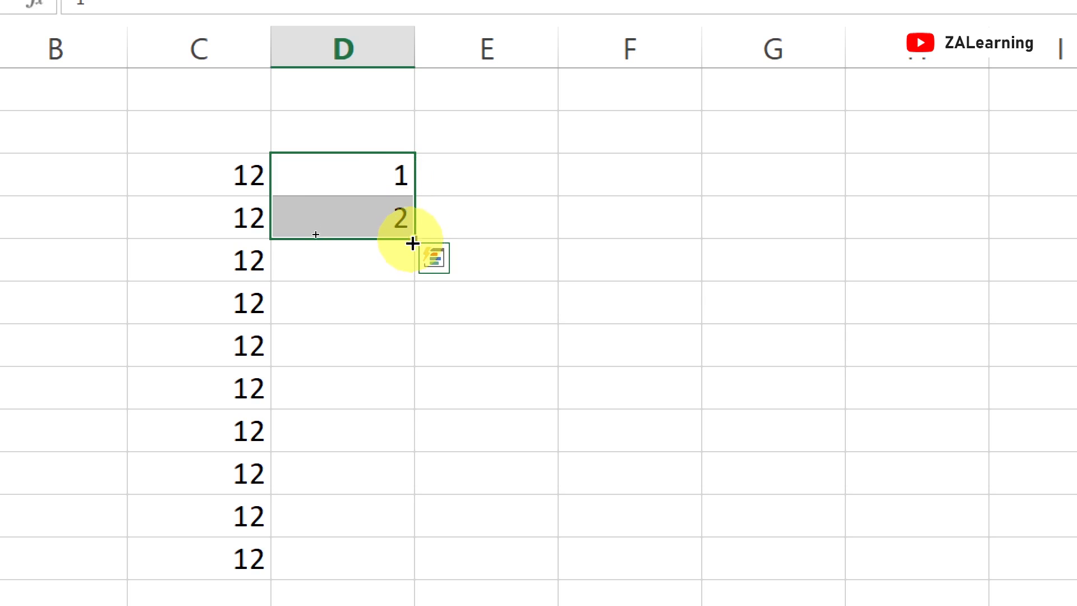
{"action": "left_click_drag", "start_coordinate": [413, 242], "coordinate": [415, 569]}
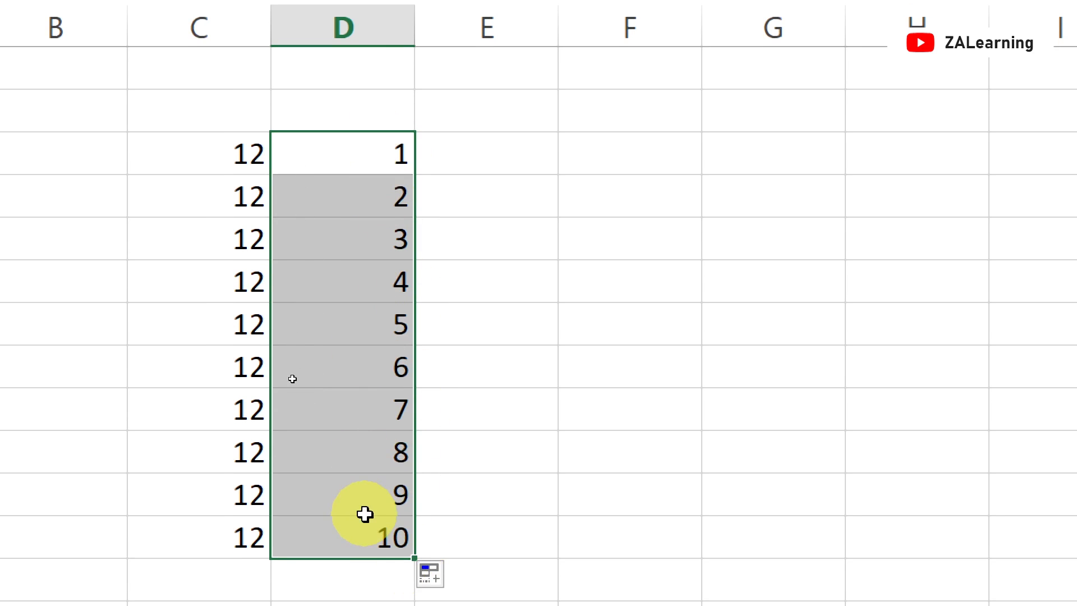
{"action": "left_click", "coordinate": [508, 337]}
Extend the number series in column D from the last two cells down to 16
{"action": "scroll", "coordinate": [419, 486], "scroll_direction": "down", "scroll_amount": 1}
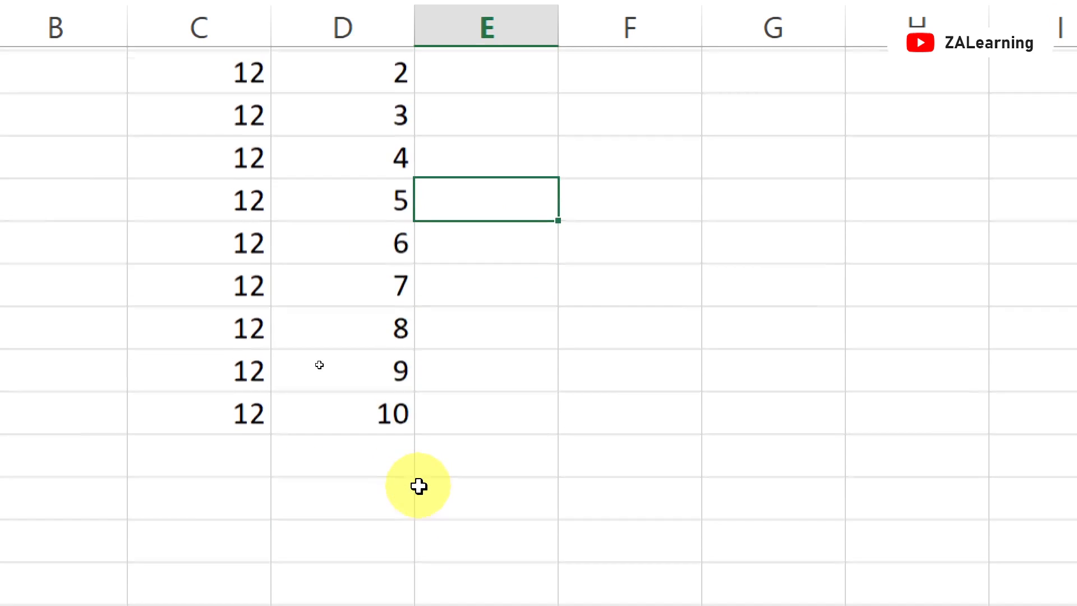
{"action": "scroll", "coordinate": [418, 486], "scroll_direction": "down", "scroll_amount": 1}
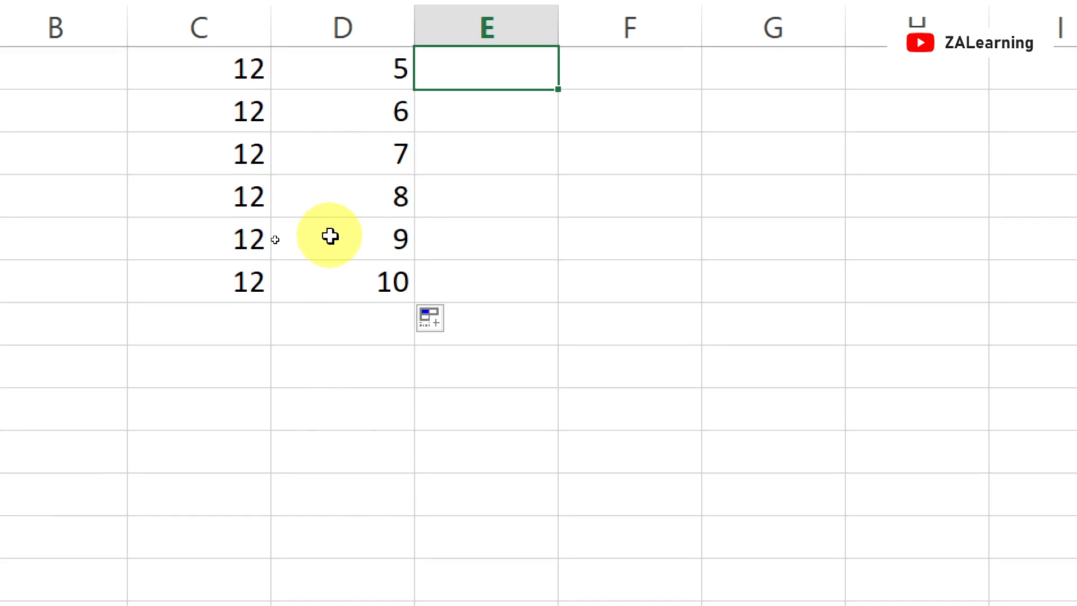
{"action": "left_click_drag", "start_coordinate": [329, 236], "coordinate": [360, 262]}
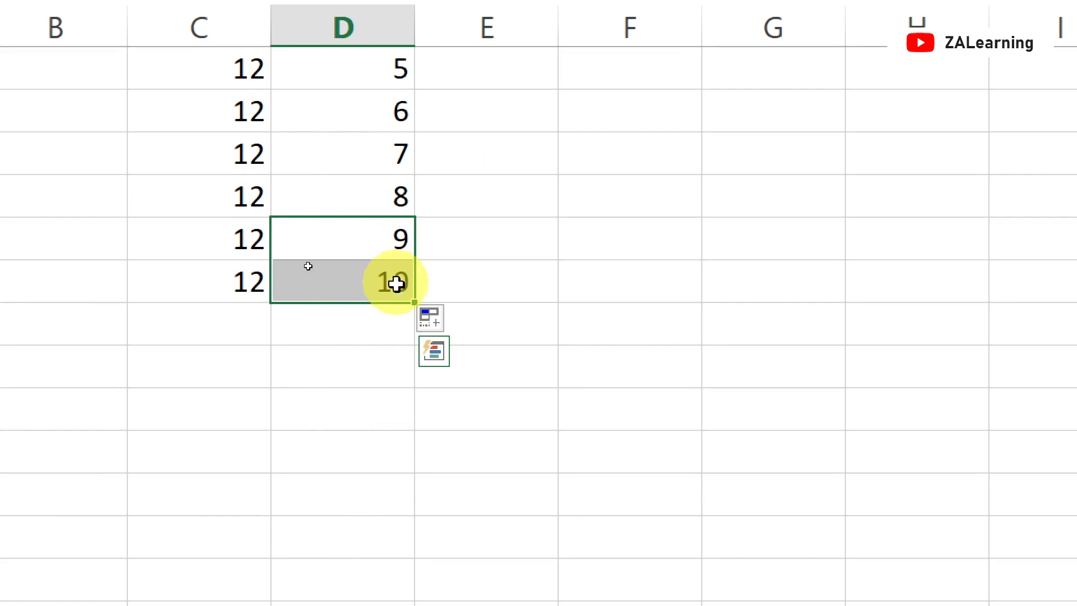
{"action": "left_click_drag", "start_coordinate": [414, 306], "coordinate": [399, 548]}
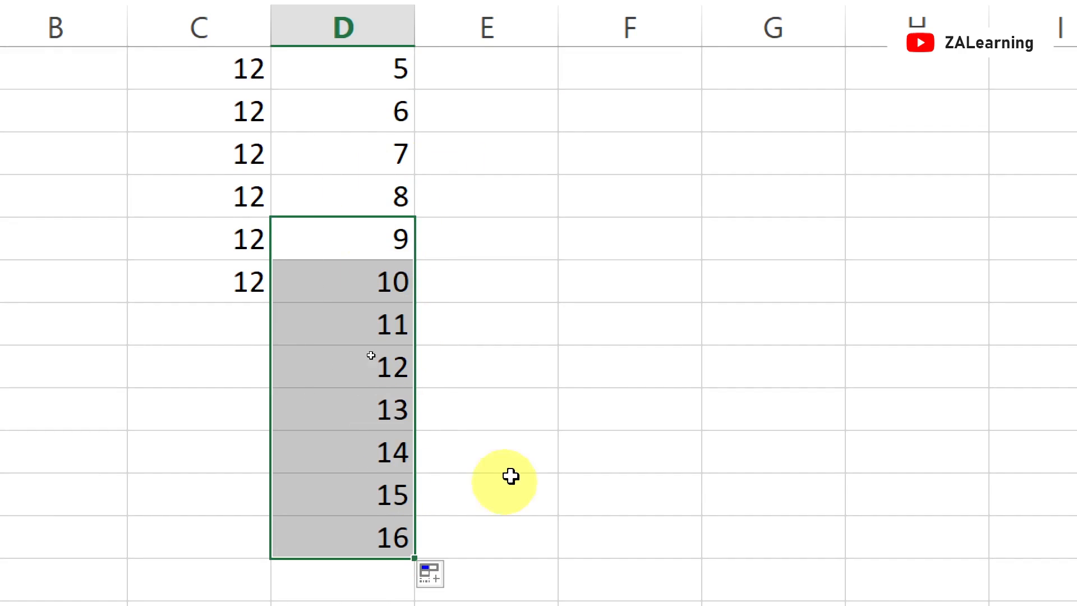
Move the value 1 from cell D3 to cell F4
{"action": "scroll", "coordinate": [485, 284], "scroll_direction": "up", "scroll_amount": 1}
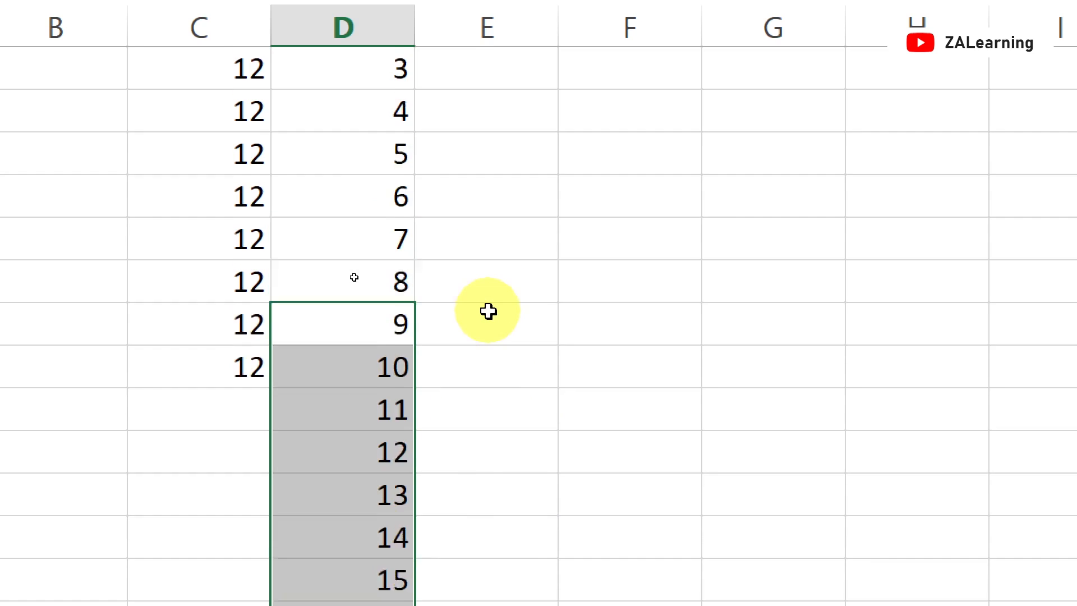
{"action": "scroll", "coordinate": [488, 311], "scroll_direction": "up", "scroll_amount": 2}
{"action": "left_click", "coordinate": [358, 143]}
{"action": "left_click", "coordinate": [470, 167]}
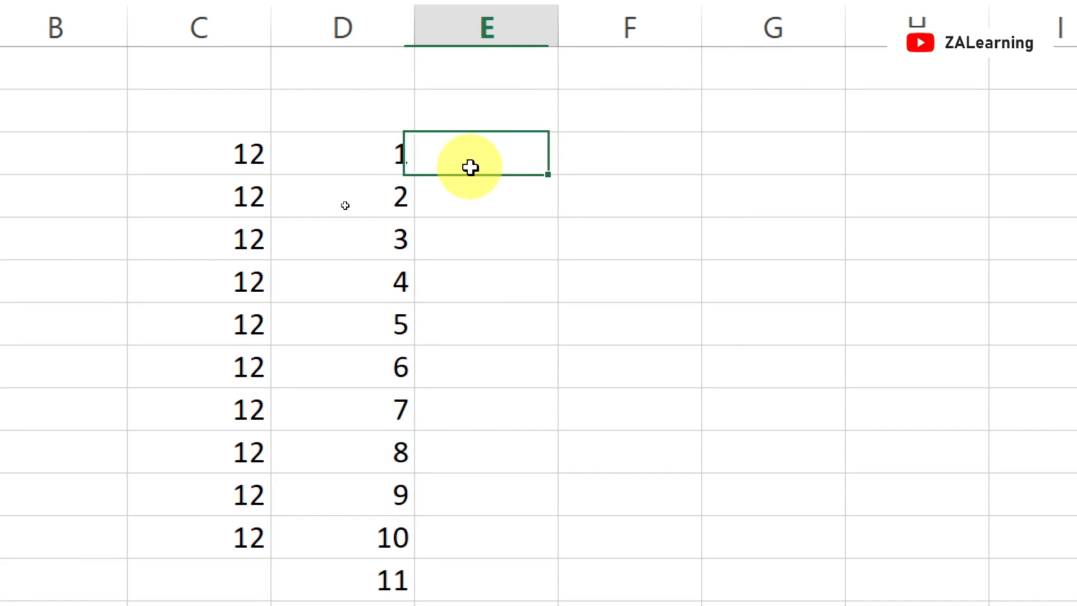
{"action": "left_click", "coordinate": [354, 171]}
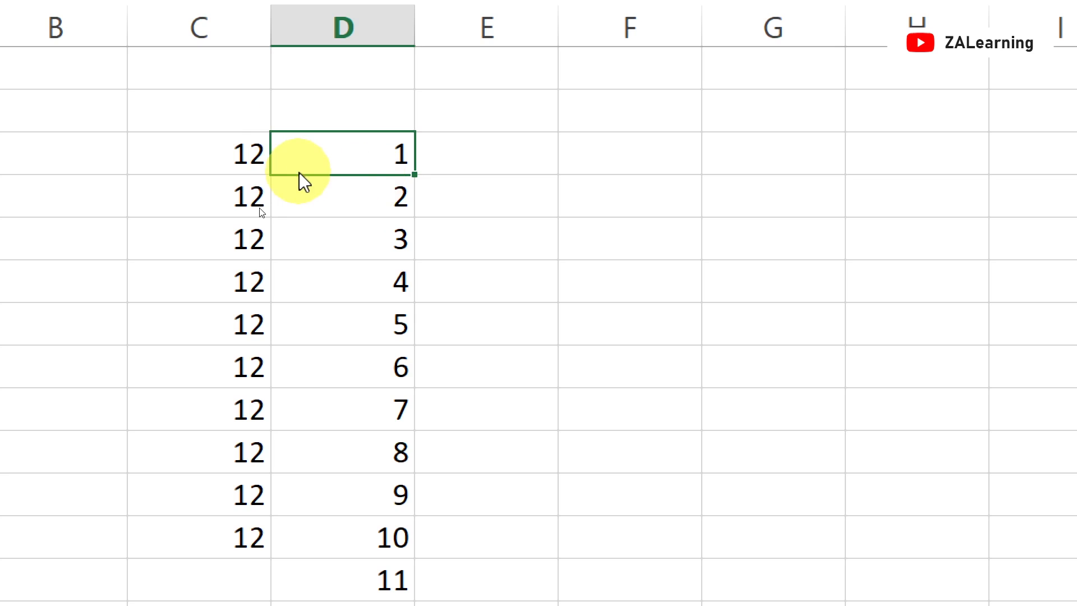
{"action": "left_click_drag", "start_coordinate": [298, 172], "coordinate": [657, 177]}
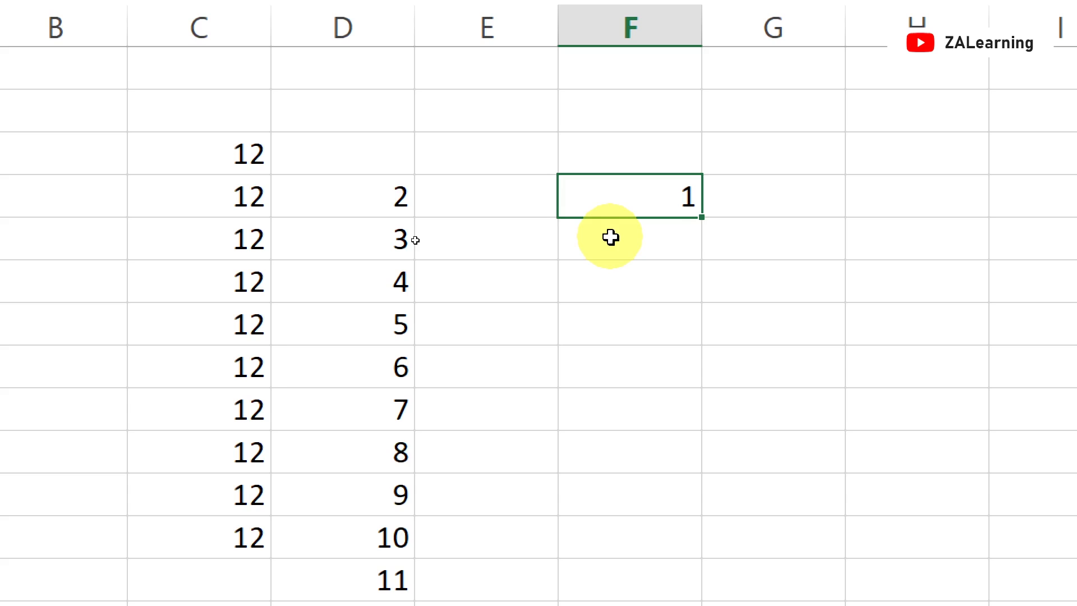
Widen column D and increase the height of row 3
{"action": "left_click", "coordinate": [178, 148]}
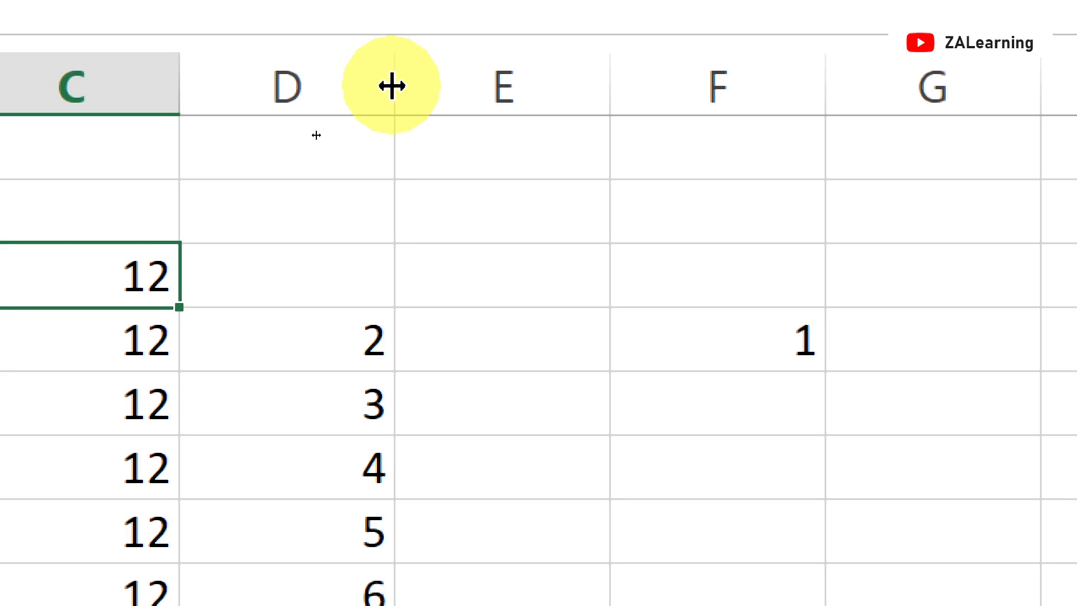
{"action": "left_click_drag", "start_coordinate": [391, 85], "coordinate": [817, 84]}
{"action": "left_click", "coordinate": [779, 96]}
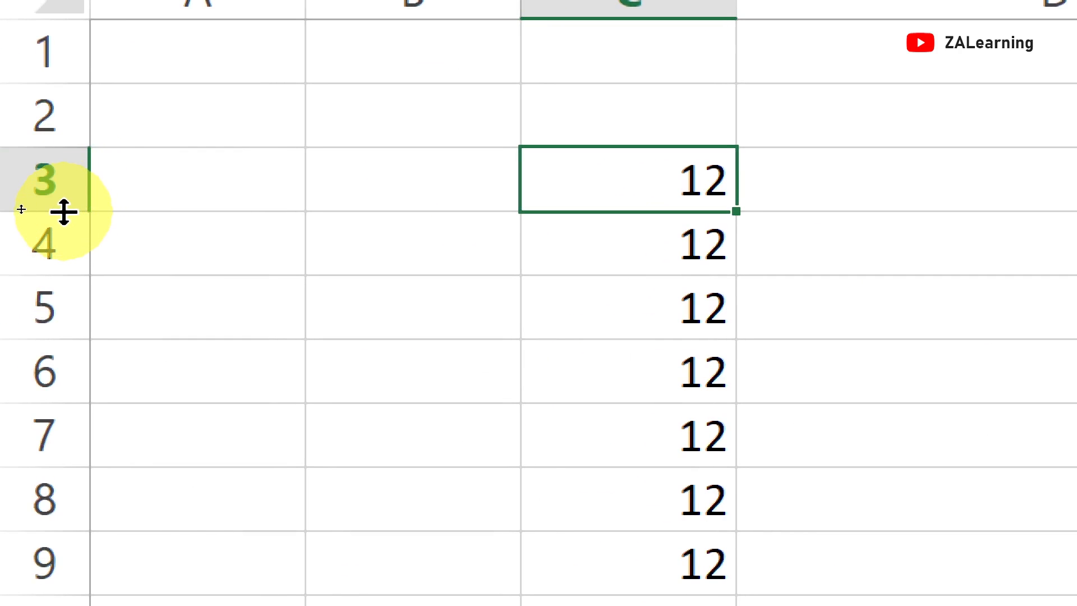
{"action": "left_click_drag", "start_coordinate": [63, 212], "coordinate": [72, 353]}
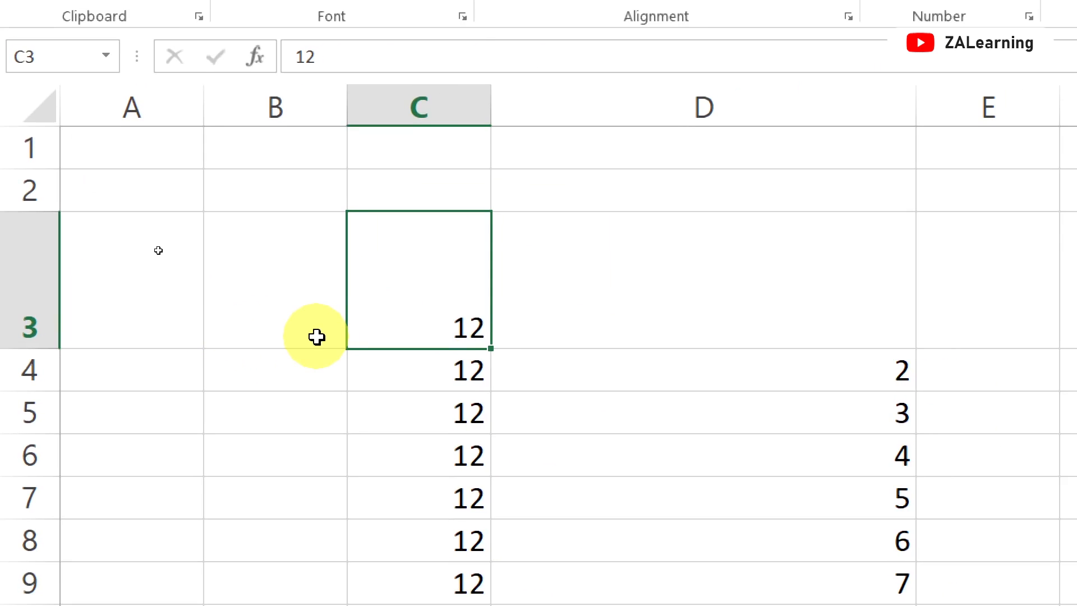
Undo the row height and column width changes
{"action": "left_click", "coordinate": [728, 321]}
{"action": "left_click", "coordinate": [723, 411]}
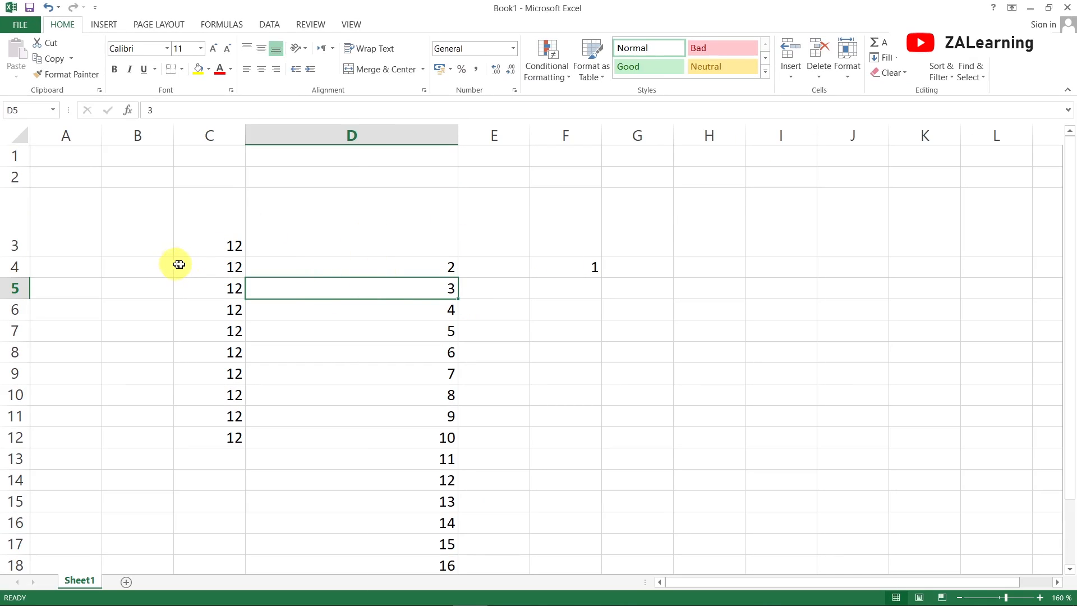
{"action": "key", "text": "ctrl+z"}
{"action": "key", "text": "ctrl+z"}
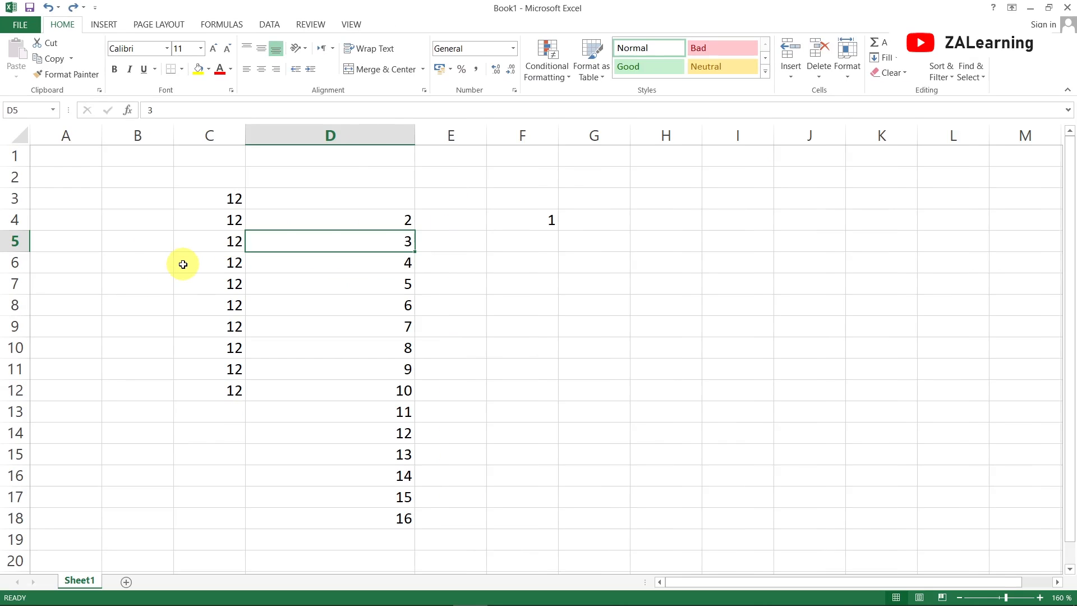
{"action": "key", "text": "ctrl+z"}
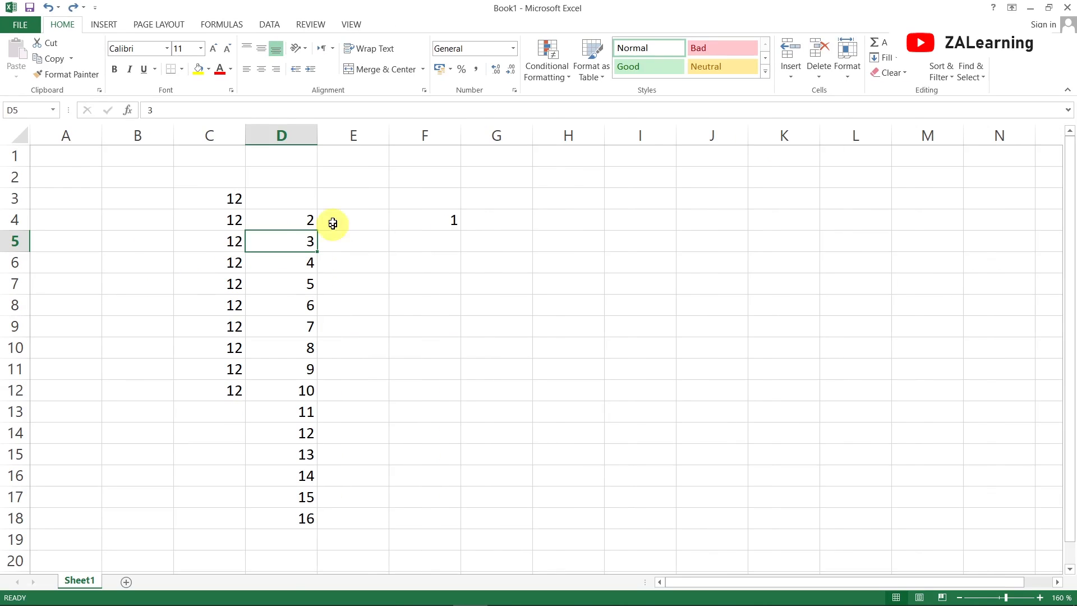
Select the range C3:F19 and delete its contents
{"action": "left_click", "coordinate": [224, 200]}
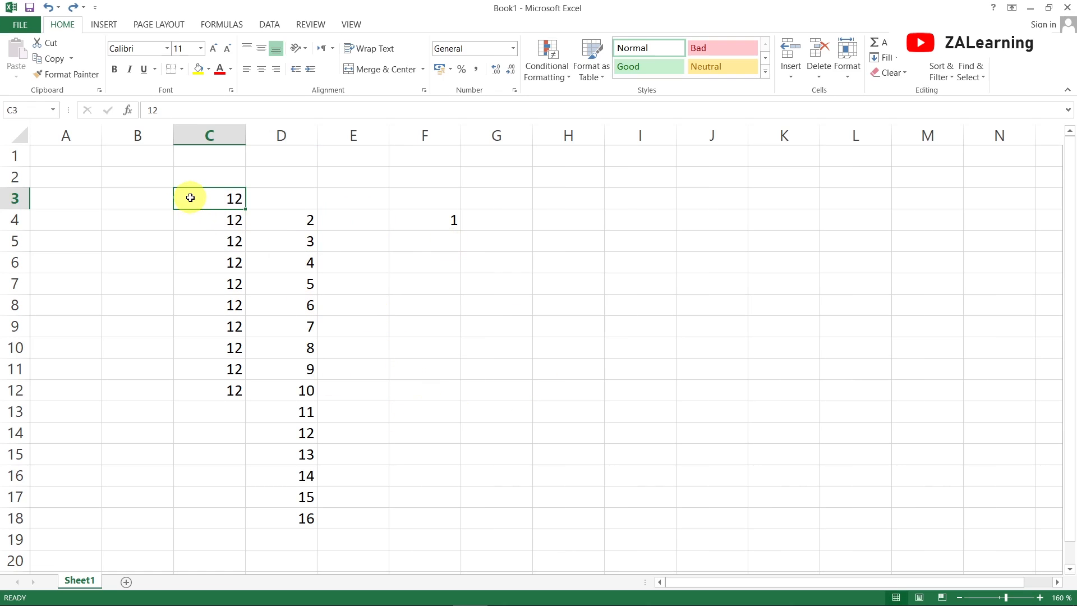
{"action": "left_click_drag", "start_coordinate": [191, 197], "coordinate": [455, 532]}
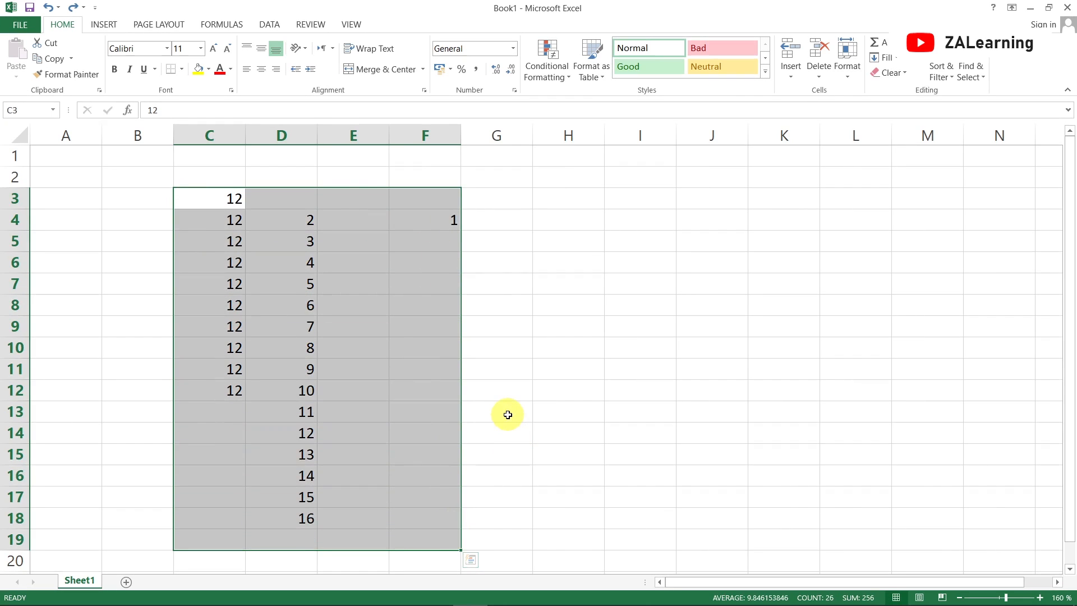
{"action": "key", "text": "Delete"}
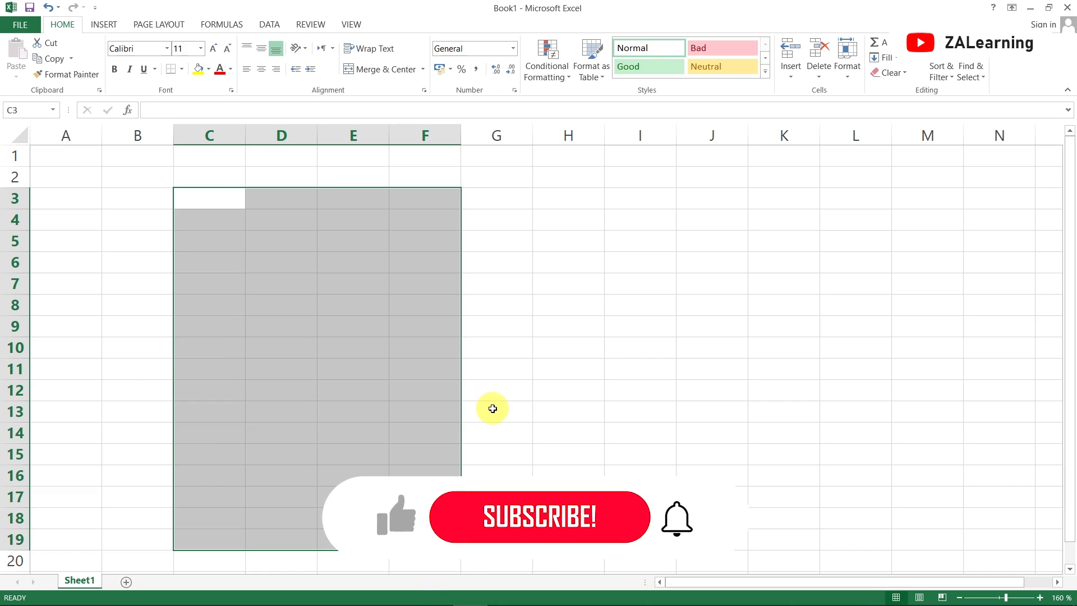
Undo the deletion and clear the range C3:F19 with the Clear command
{"action": "key", "text": "ctrl+z"}
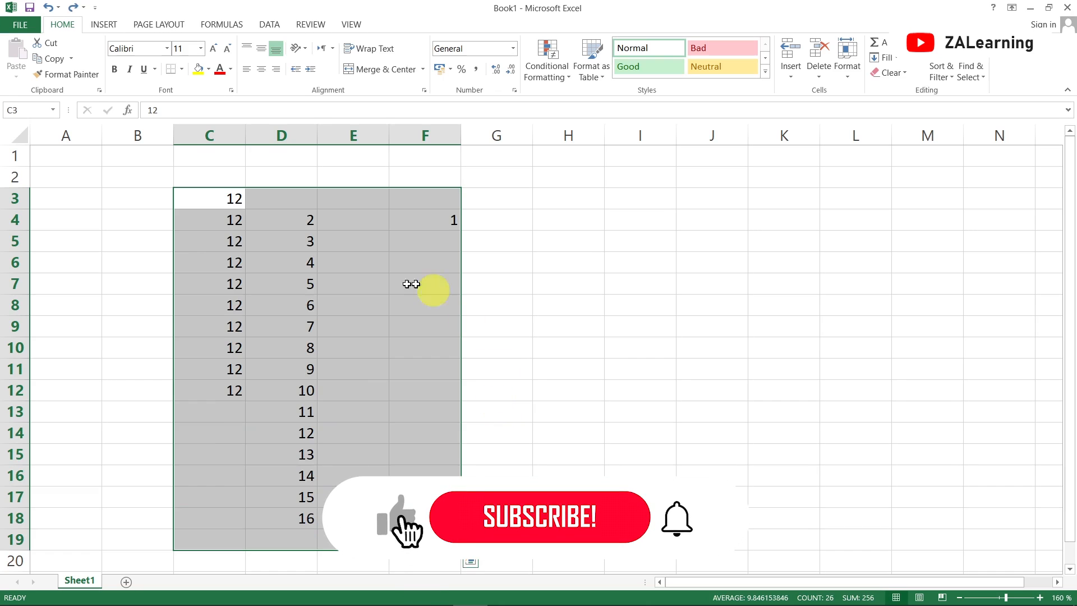
{"action": "left_click", "coordinate": [902, 80]}
{"action": "left_click", "coordinate": [905, 89]}
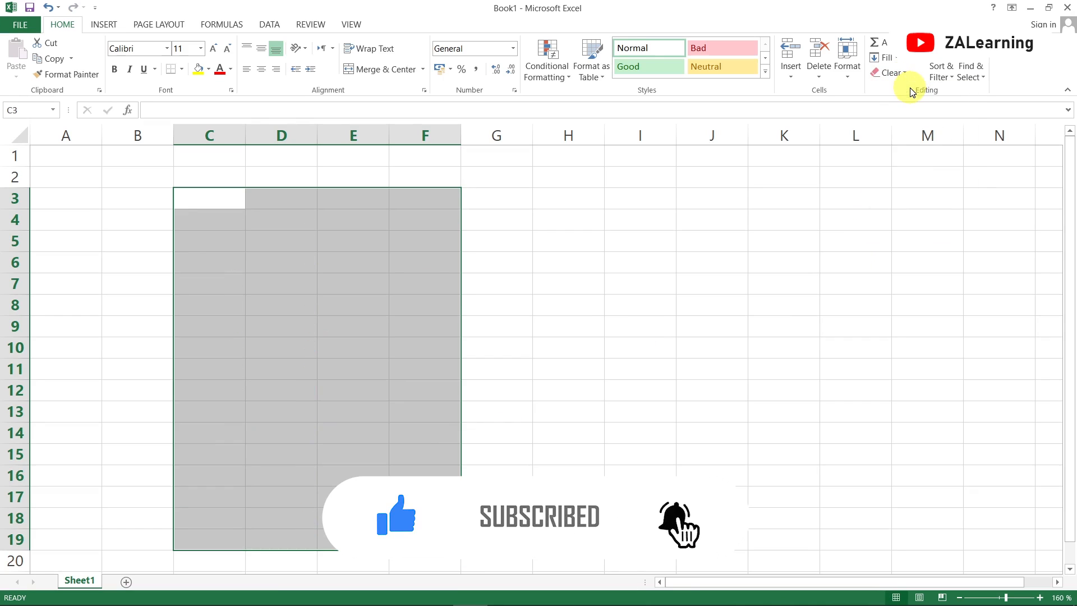
{"action": "left_click", "coordinate": [269, 280]}
{"action": "left_click", "coordinate": [158, 179]}
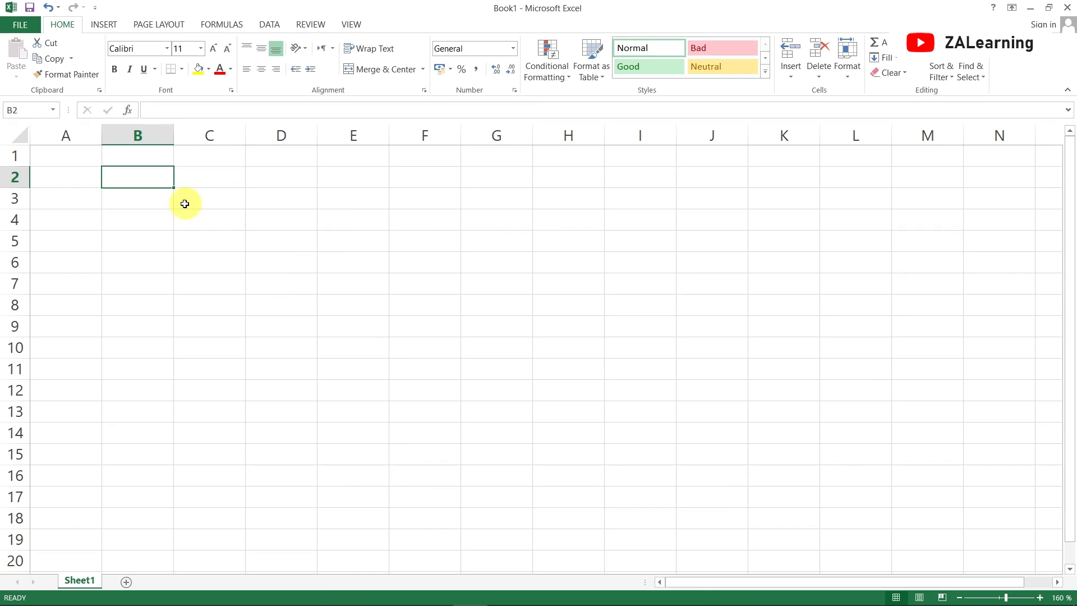
{"action": "left_click", "coordinate": [143, 206]}
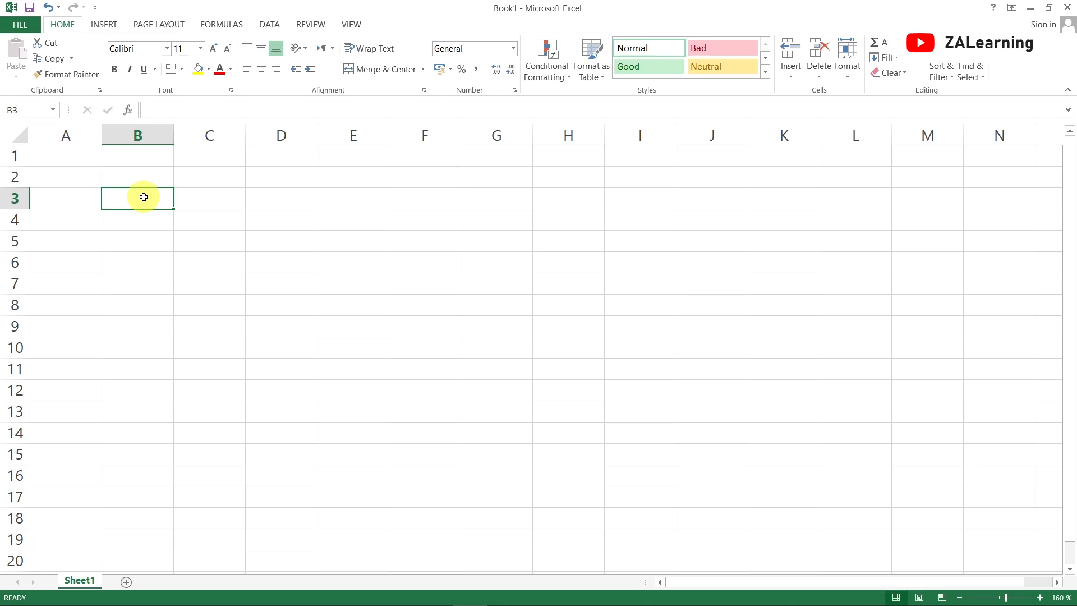
{"action": "left_click", "coordinate": [93, 197]}
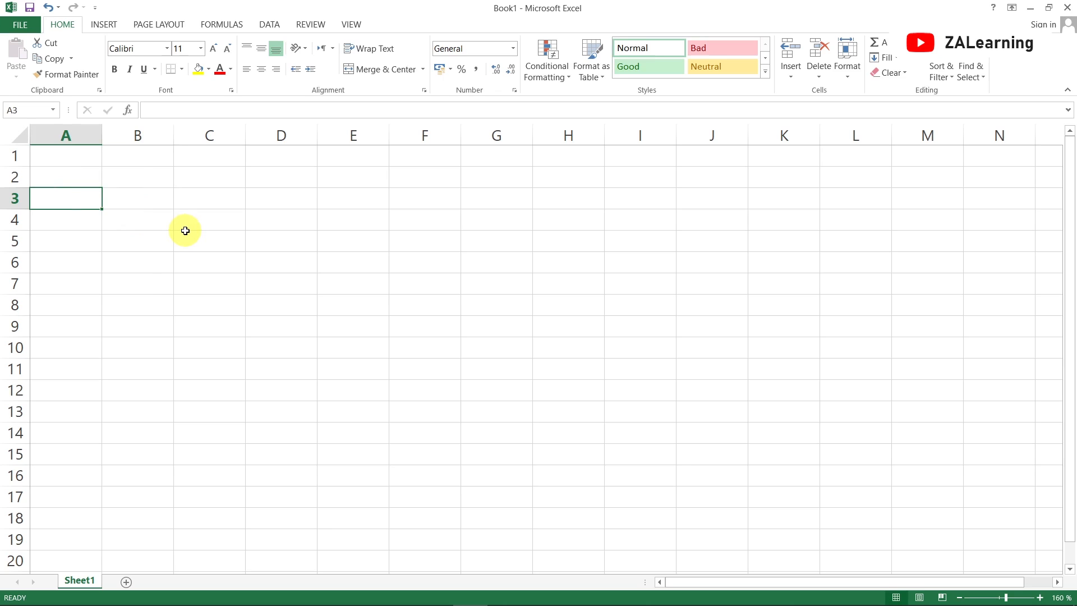
Enter the header Sr. No in cell A3, correcting the typo
{"action": "type", "text": "S"}
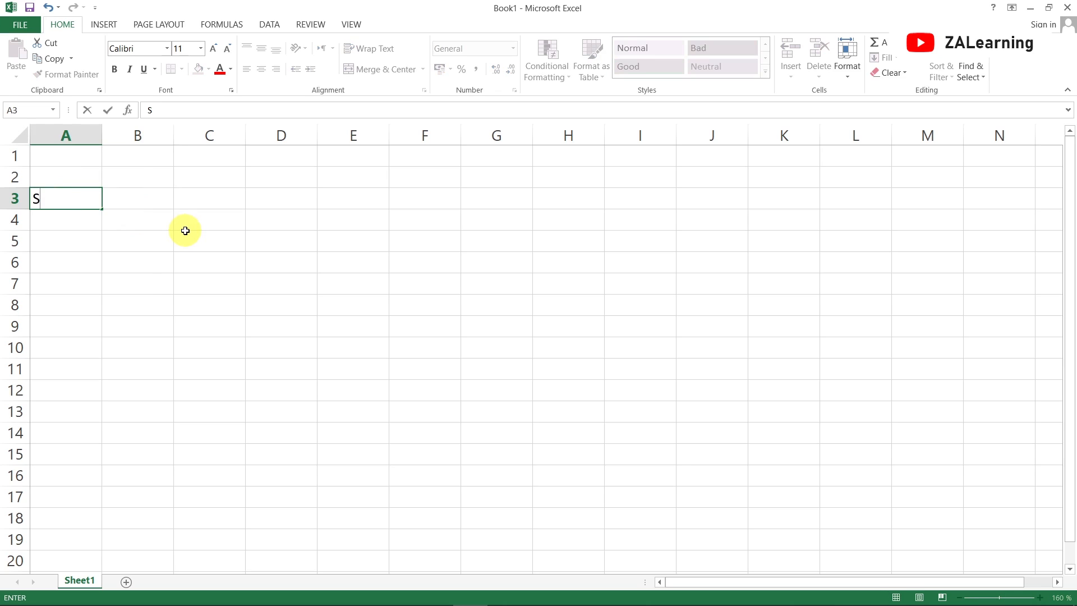
{"action": "type", "text": "e. No"}
{"action": "key", "text": "Return"}
{"action": "key", "text": "Up"}
{"action": "double_click", "coordinate": [48, 198]}
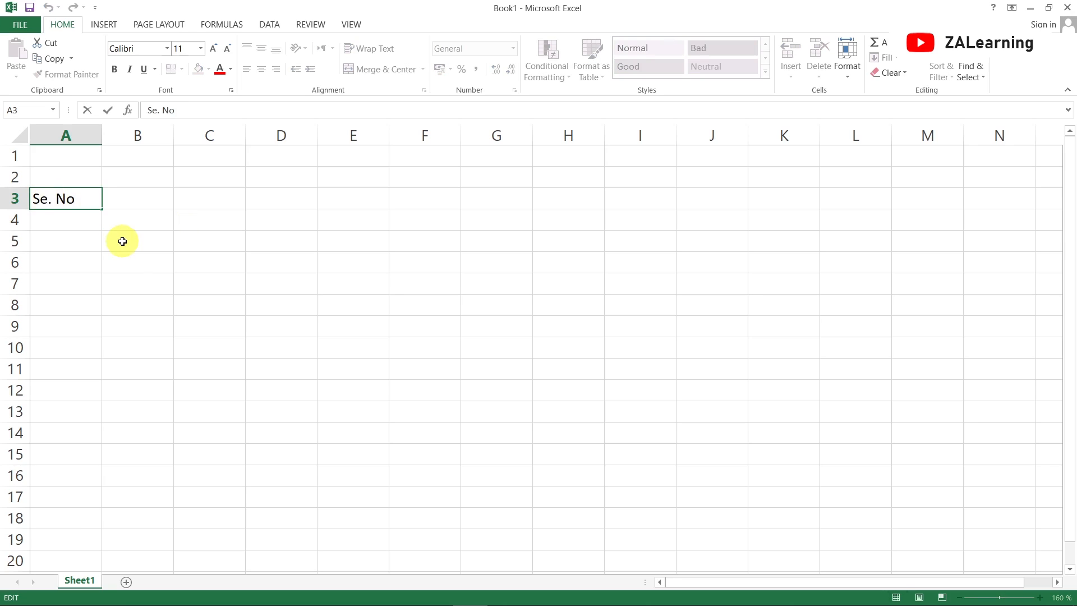
{"action": "key", "text": "BackSpace"}
{"action": "type", "text": "r"}
{"action": "key", "text": "Tab"}
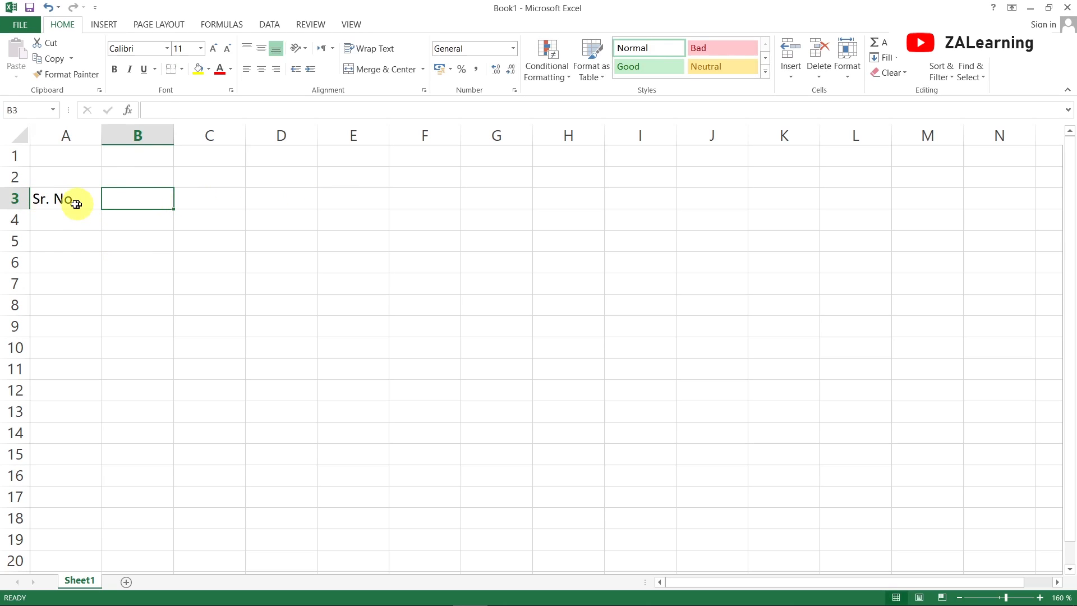
Enter the headers Student Name in B3 and Urdu in C3
{"action": "double_click", "coordinate": [129, 197]}
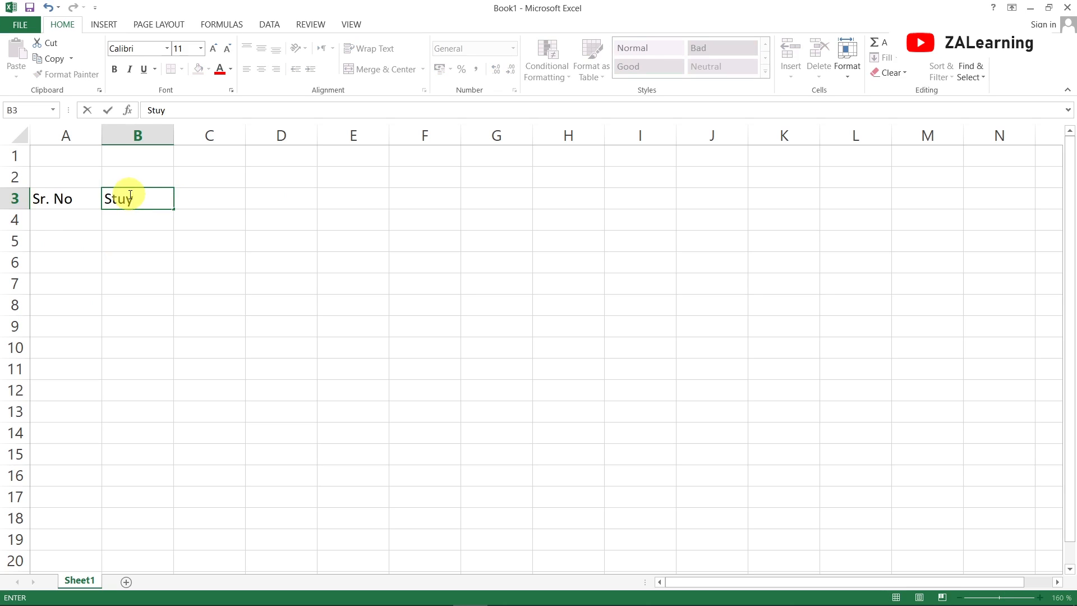
{"action": "type", "text": "Student Name"}
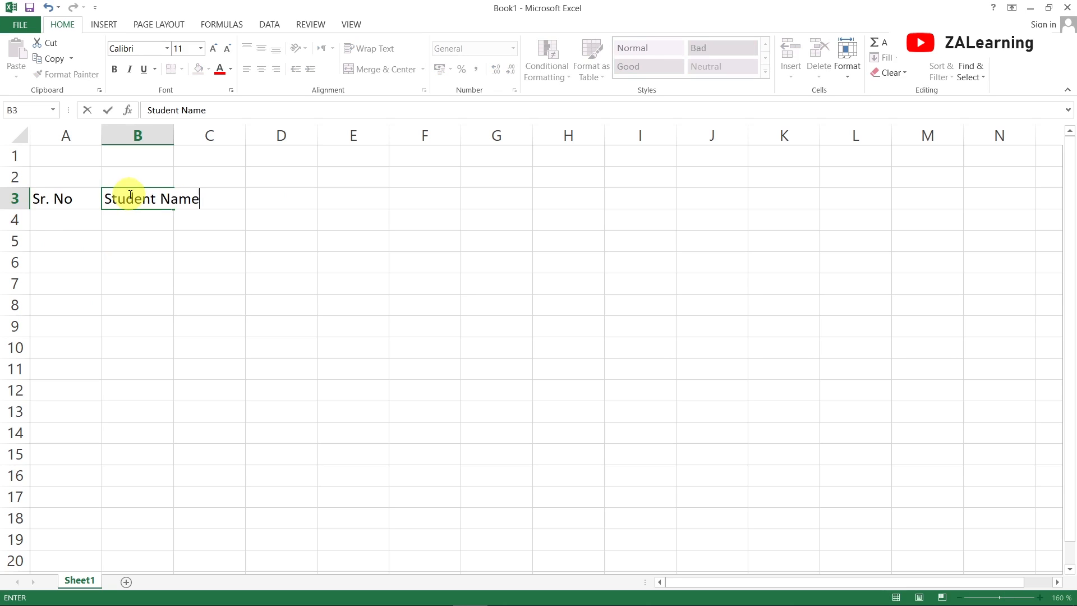
{"action": "key", "text": "Tab"}
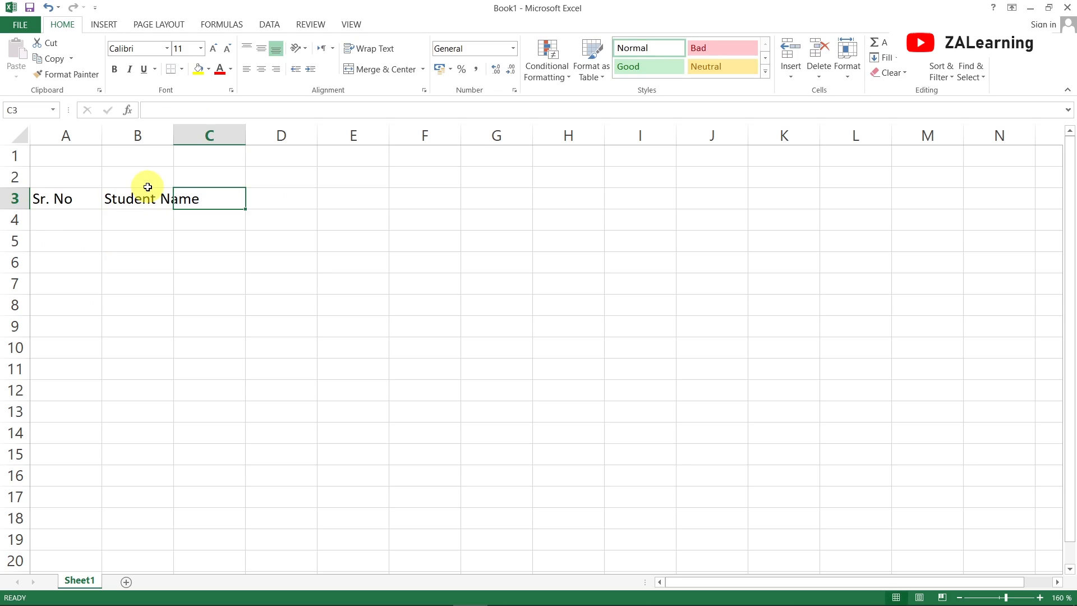
{"action": "type", "text": "Urdu"}
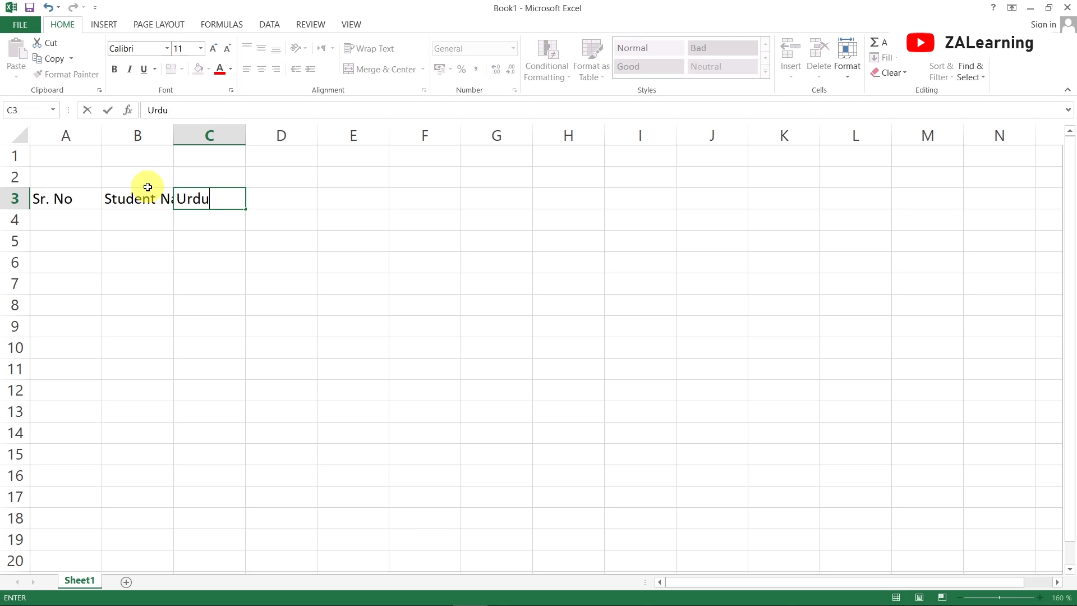
{"action": "key", "text": "Return"}
{"action": "key", "text": "Up"}
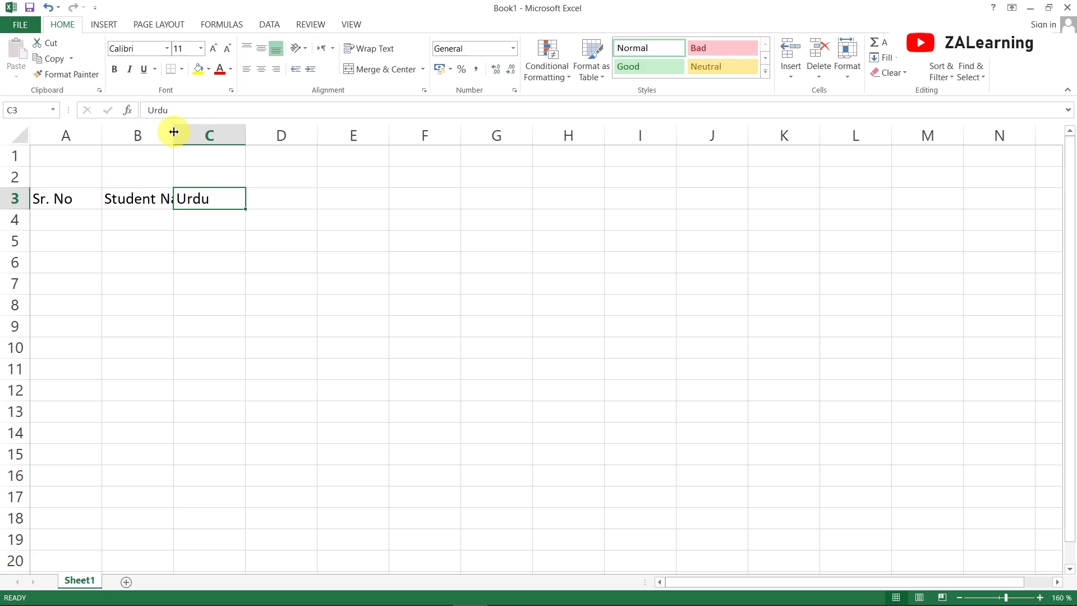
Widen column B to fit the Student Name header
{"action": "left_click_drag", "start_coordinate": [173, 132], "coordinate": [211, 138]}
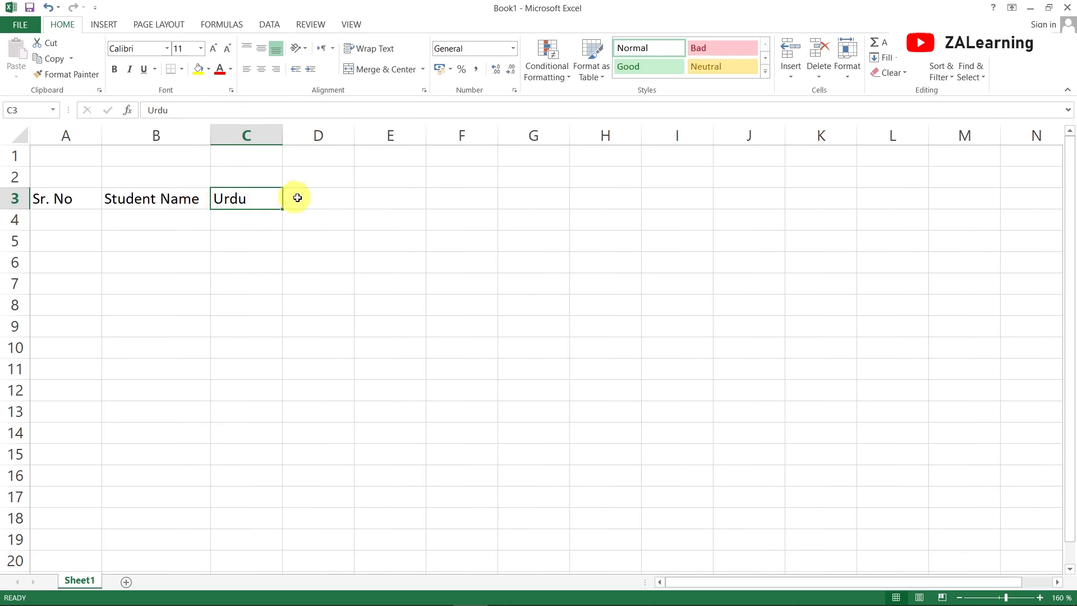
{"action": "left_click", "coordinate": [297, 198]}
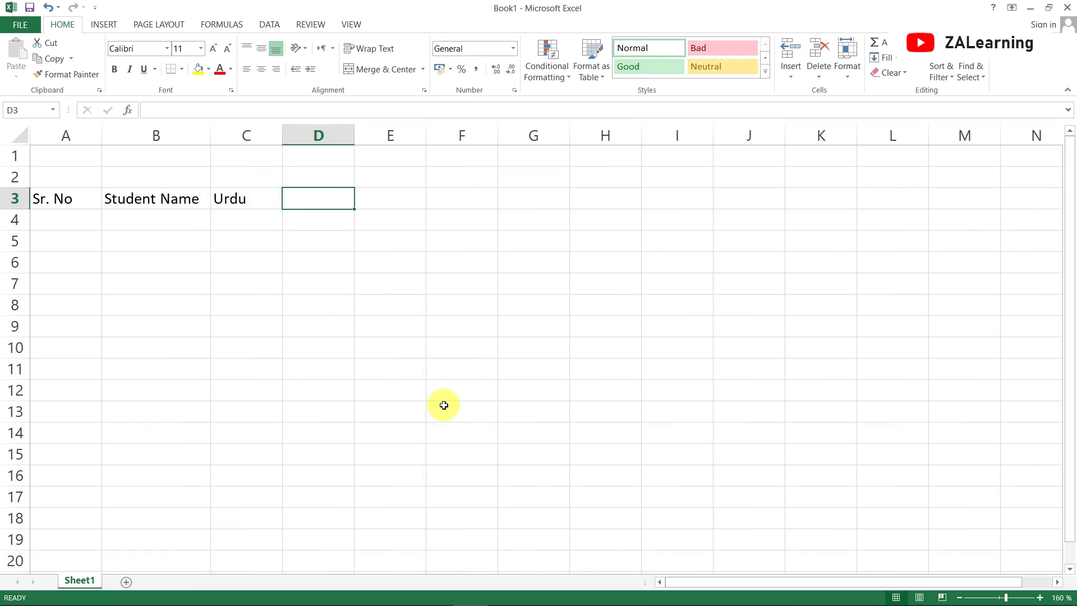
Enter the headers Islamyat, English and Computer Science in D3 through F3
{"action": "type", "text": "Islamyat"}
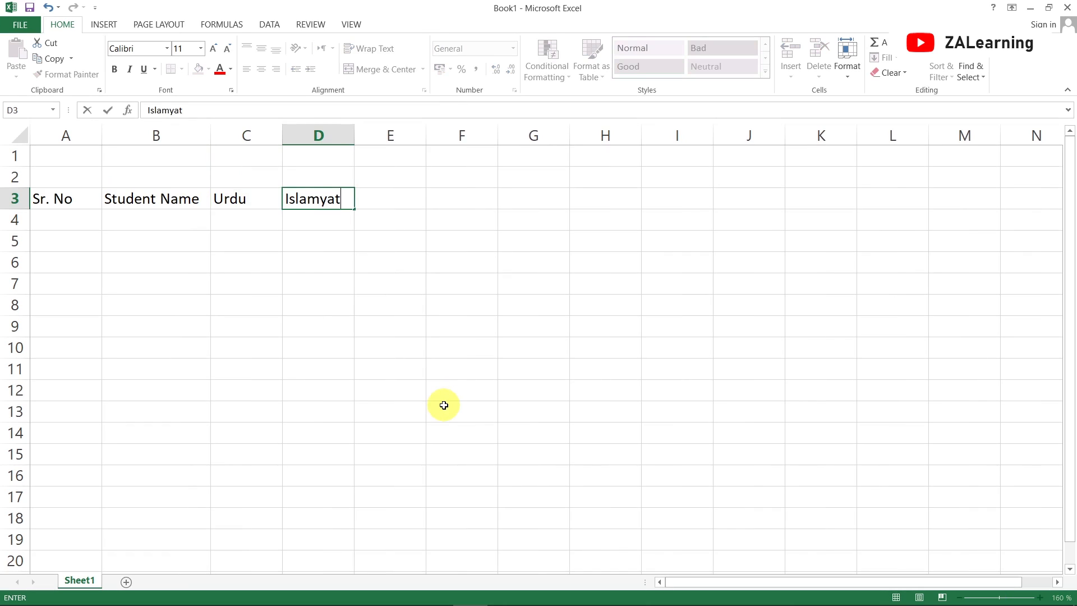
{"action": "key", "text": "Tab"}
{"action": "type", "text": "En"}
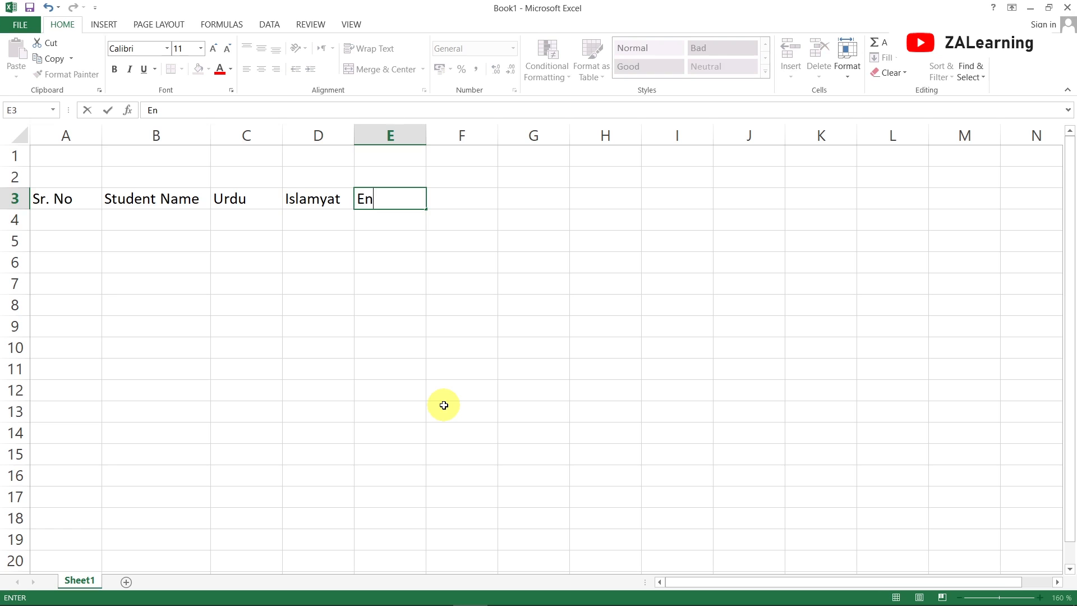
{"action": "key", "text": "Tab"}
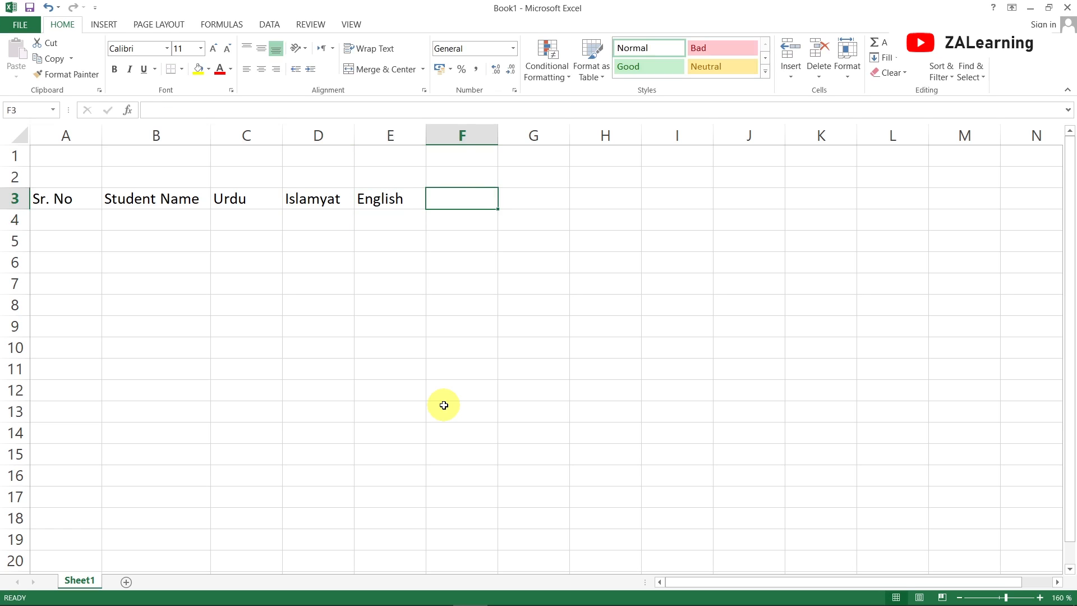
{"action": "type", "text": "Co"}
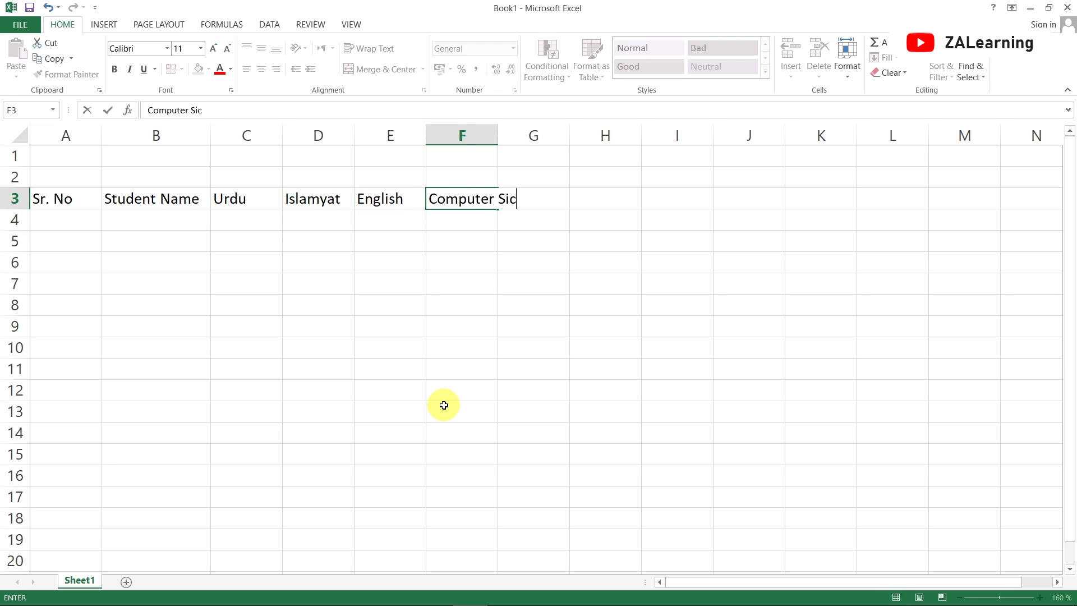
{"action": "type", "text": "mputer Science"}
{"action": "key", "text": "Return"}
{"action": "key", "text": "Up"}
{"action": "key", "text": "Right"}
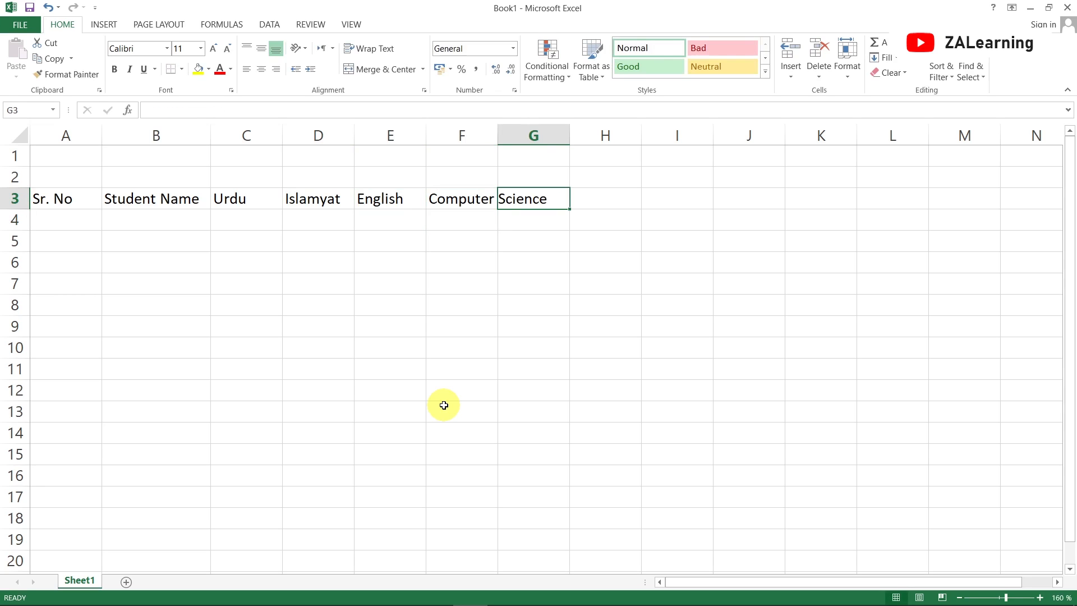
Enter the header Mathematics in cell G3
{"action": "type", "text": "Mathemat"}
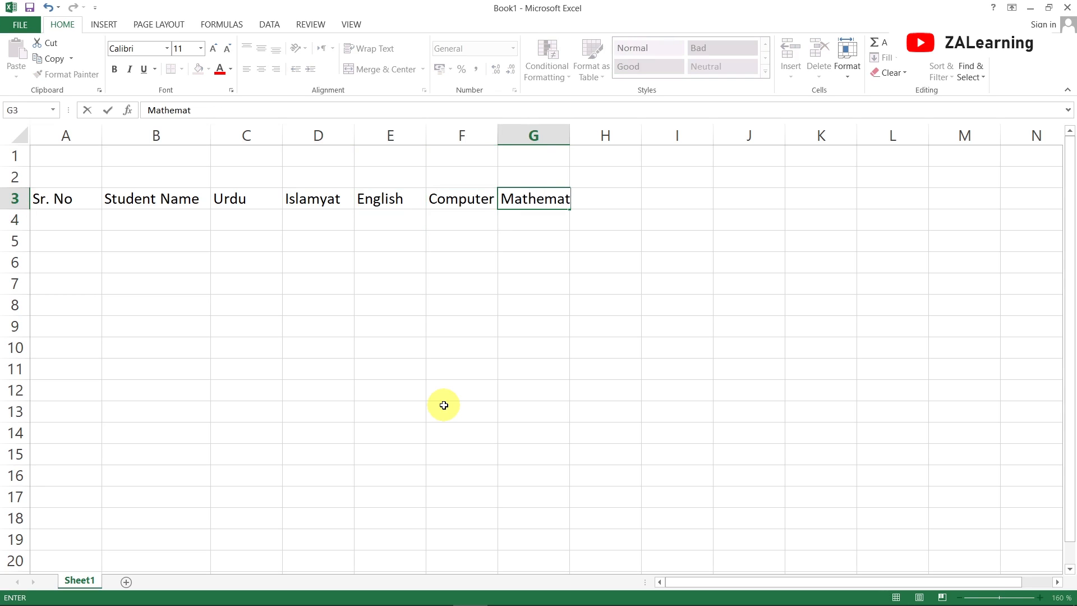
{"action": "type", "text": "ics"}
{"action": "key", "text": "Return"}
{"action": "key", "text": "Up"}
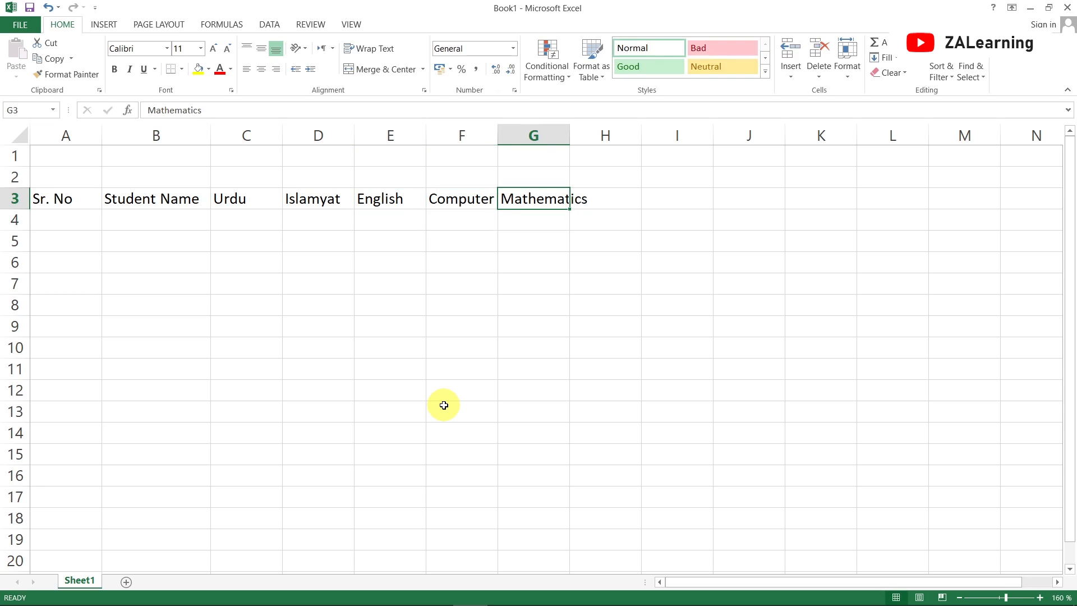
Widen column F to fit the Computer Science header
{"action": "left_click", "coordinate": [461, 135]}
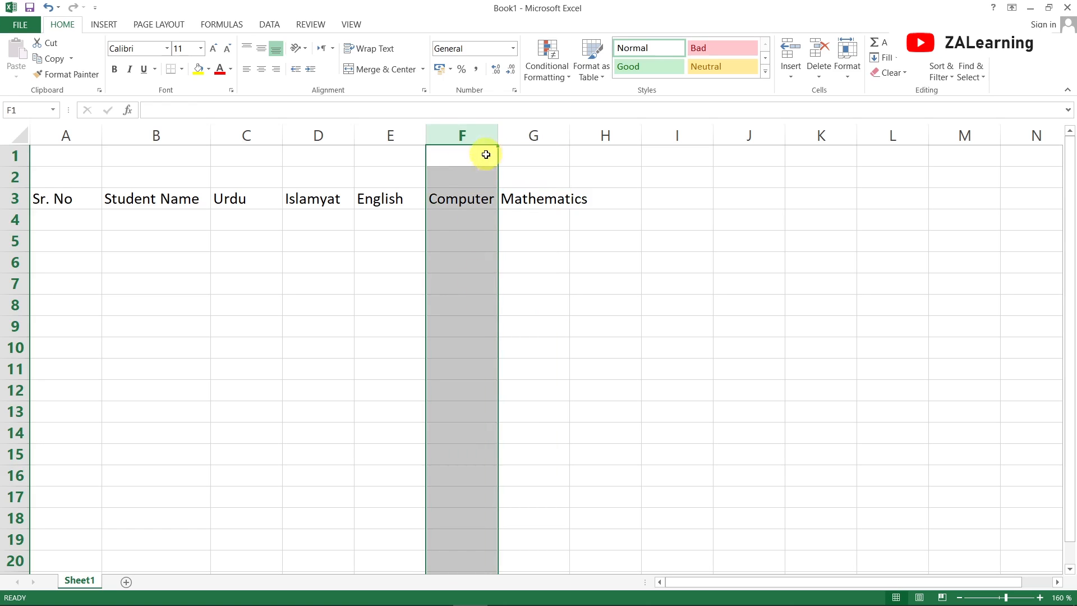
{"action": "left_click_drag", "start_coordinate": [497, 136], "coordinate": [562, 139]}
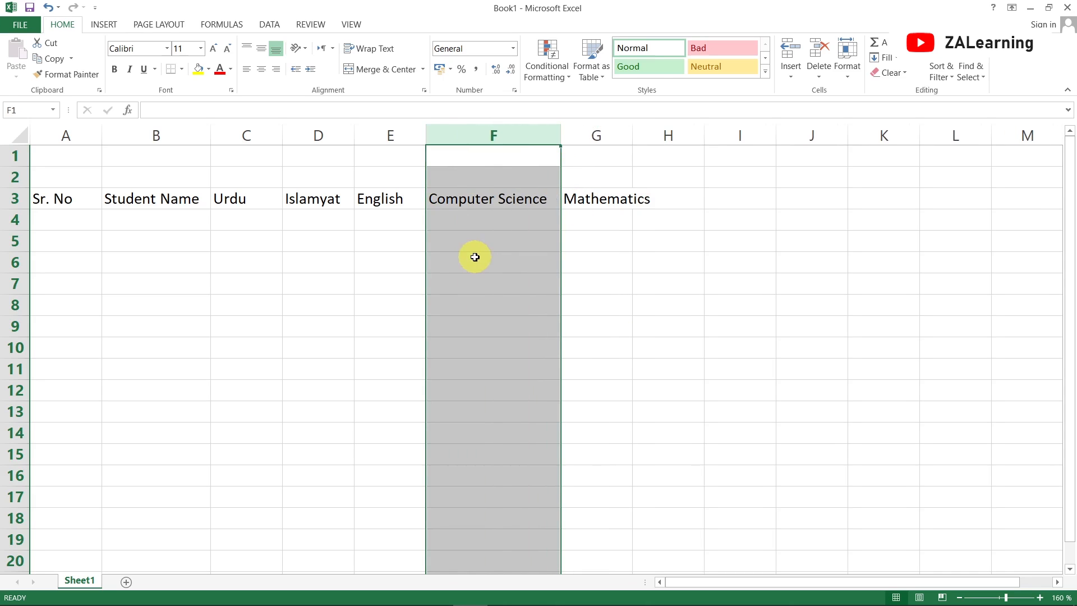
{"action": "left_click", "coordinate": [473, 257]}
Enter 1 and 2 in A4:A5 and fill the serial number series down to 9 in A12
{"action": "left_click", "coordinate": [58, 224]}
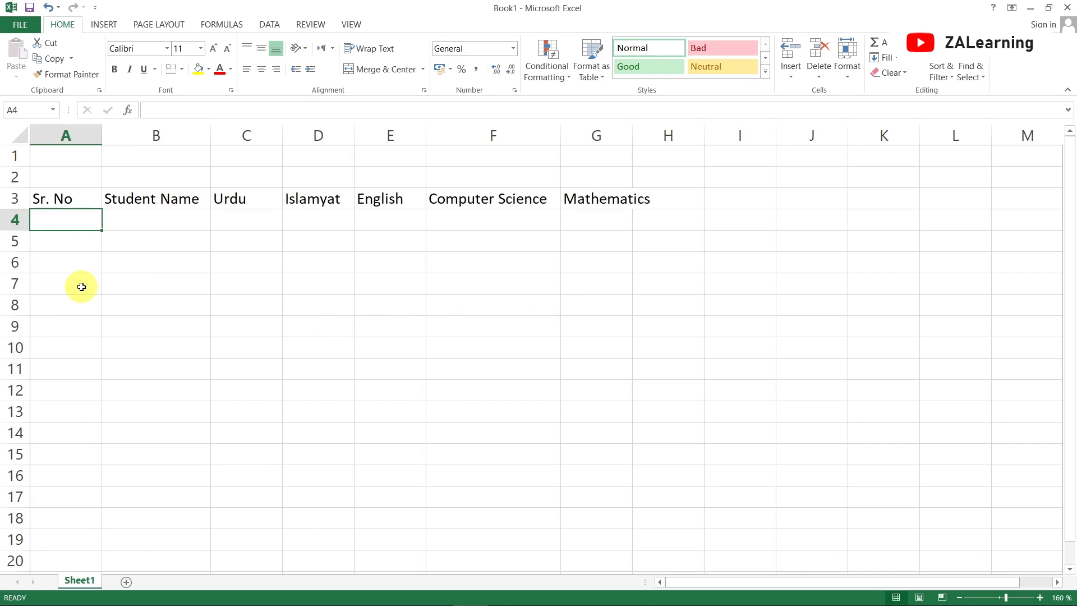
{"action": "type", "text": "1"}
{"action": "key", "text": "Return"}
{"action": "type", "text": "2"}
{"action": "key", "text": "Return"}
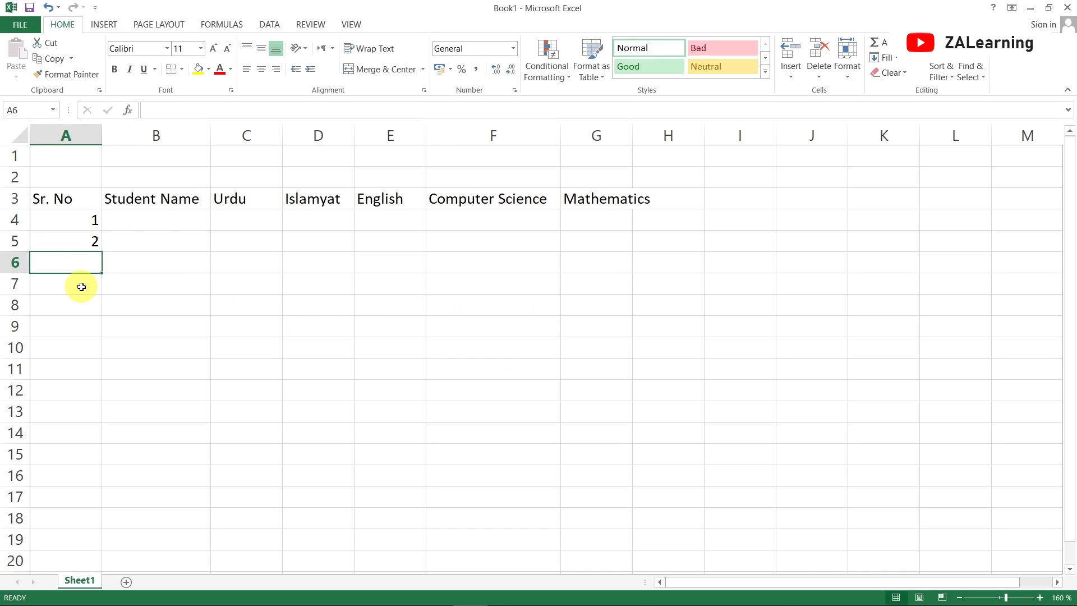
{"action": "key", "text": "Up"}
{"action": "key", "text": "Up"}
{"action": "key", "text": "shift+Down"}
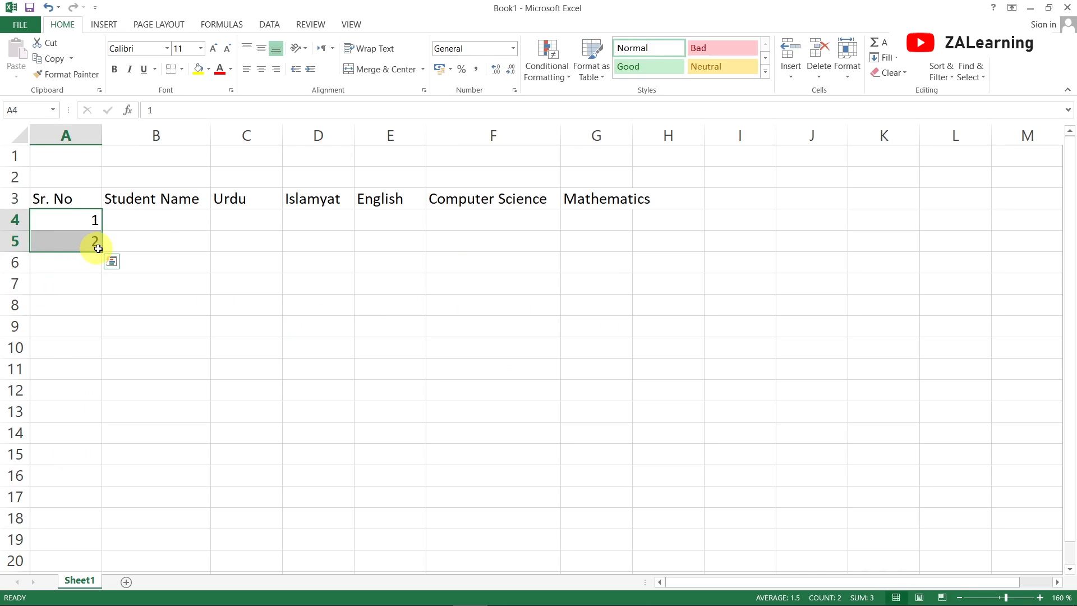
{"action": "left_click_drag", "start_coordinate": [104, 254], "coordinate": [96, 397]}
{"action": "left_click", "coordinate": [149, 263]}
Enter the first four student names in B4:B7
{"action": "left_click", "coordinate": [153, 223]}
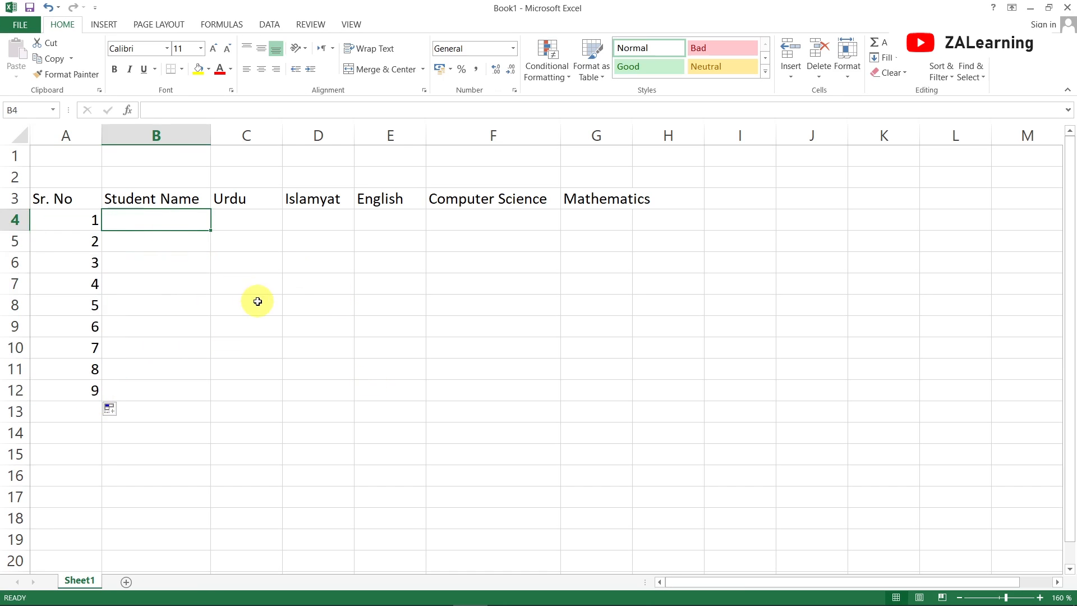
{"action": "type", "text": "Saqlain"}
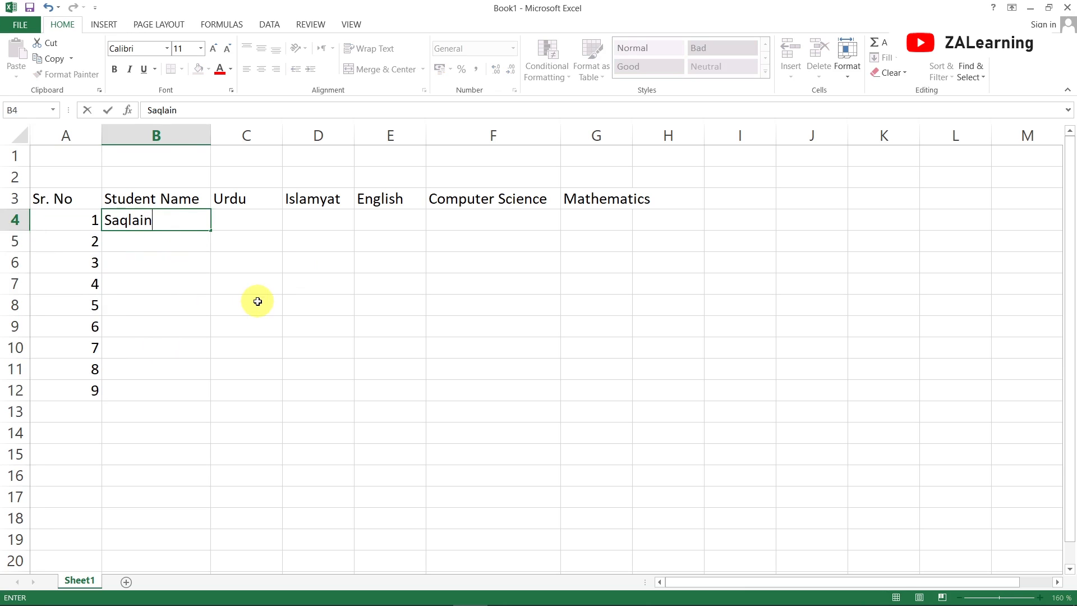
{"action": "key", "text": "Return"}
{"action": "type", "text": "Mustafa"}
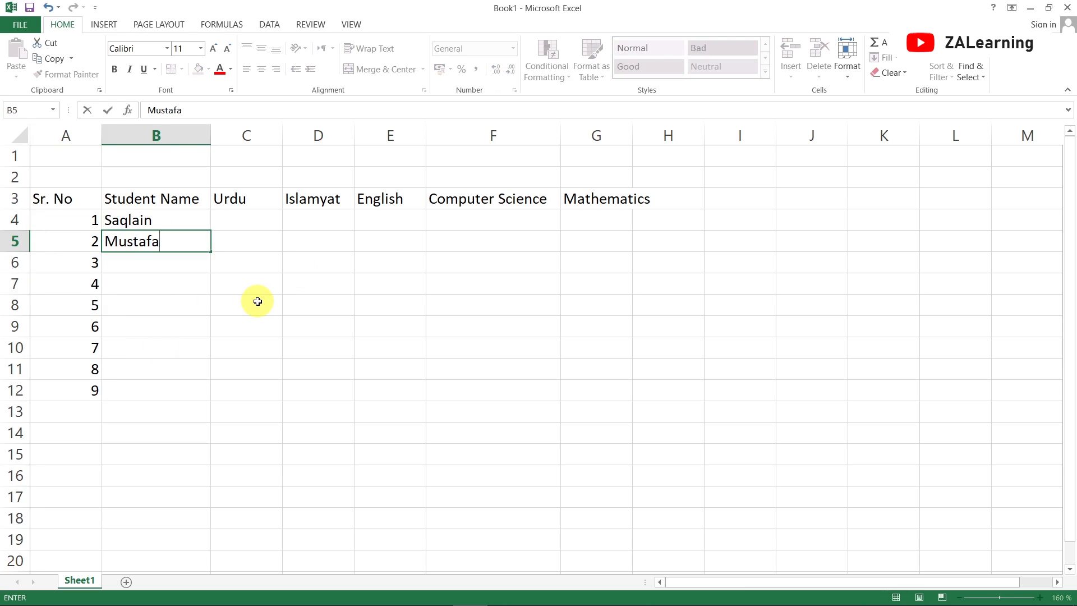
{"action": "key", "text": "Return"}
{"action": "type", "text": "Ali"}
{"action": "key", "text": "Return"}
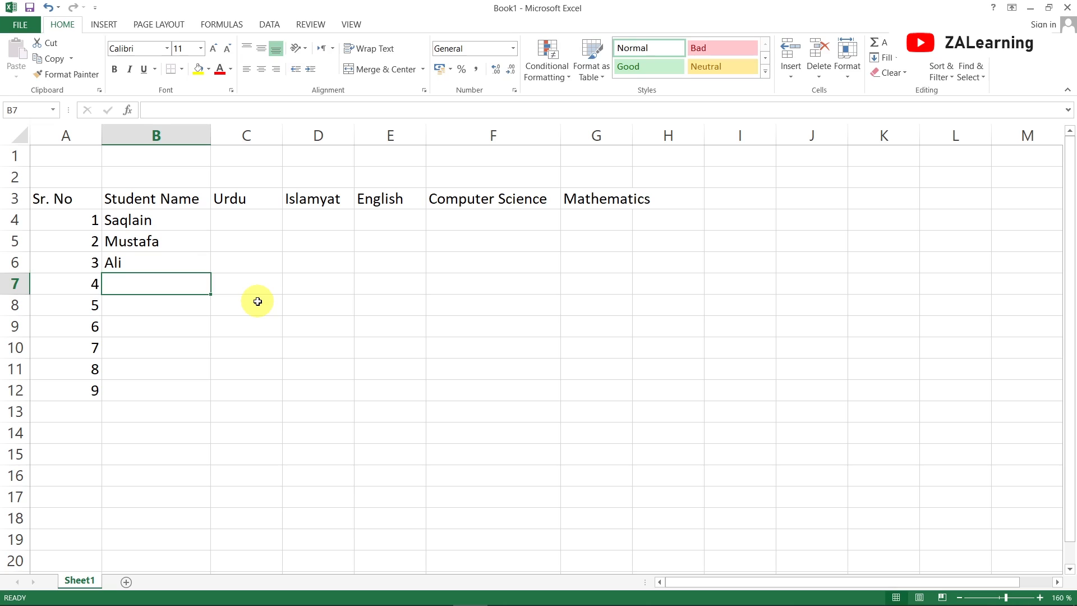
{"action": "type", "text": "Ahmad"}
{"action": "key", "text": "Return"}
Enter the next four student names in B8:B11
{"action": "type", "text": "Haris"}
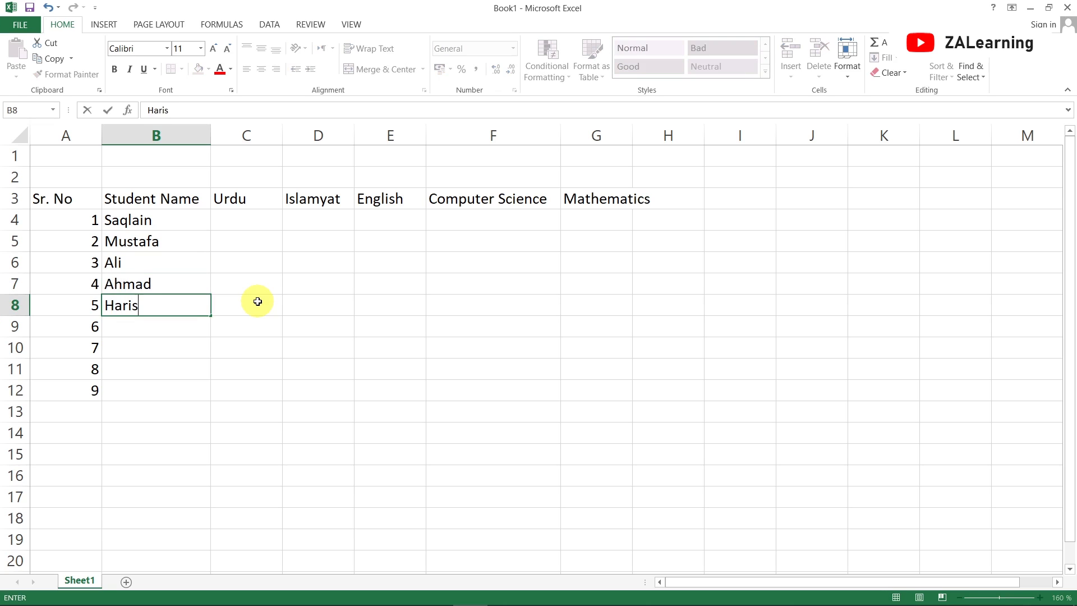
{"action": "key", "text": "Return"}
{"action": "type", "text": "Asim"}
{"action": "key", "text": "Return"}
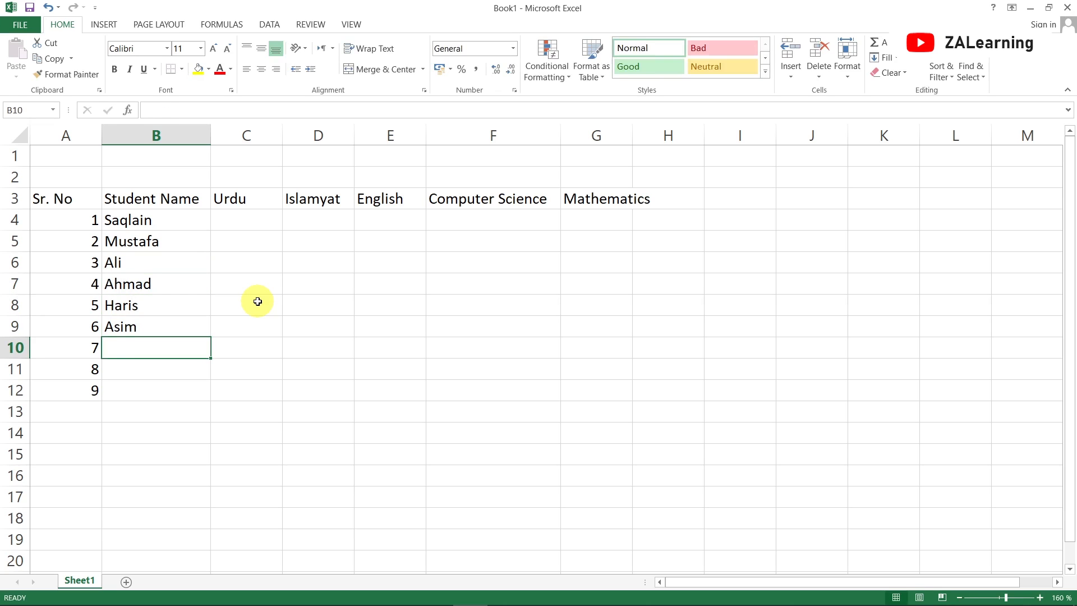
{"action": "type", "text": "Javed"}
{"action": "key", "text": "Return"}
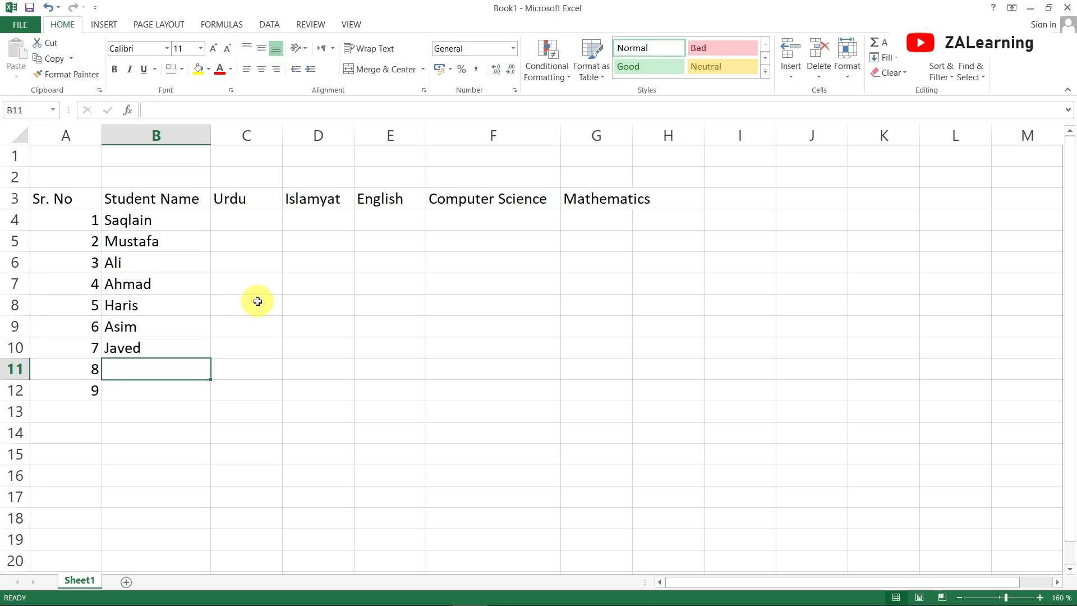
{"action": "type", "text": "hamid"}
{"action": "key", "text": "Return"}
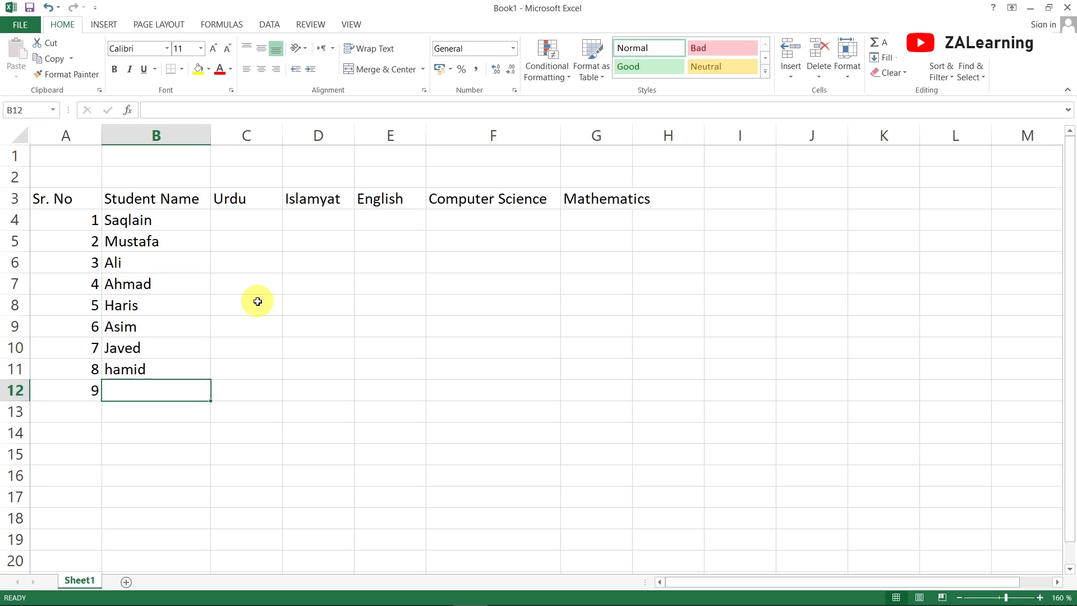
Capitalise the first letter of the name in B11 and enter the last student name in B12
{"action": "key", "text": "Up"}
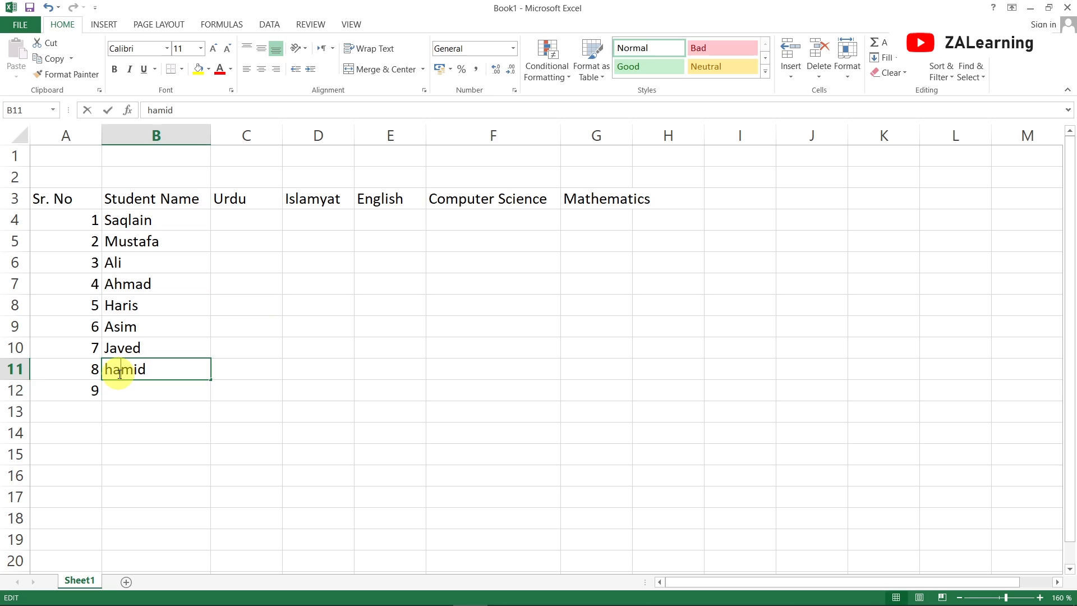
{"action": "key", "text": "BackSpace"}
{"action": "type", "text": "H"}
{"action": "key", "text": "Return"}
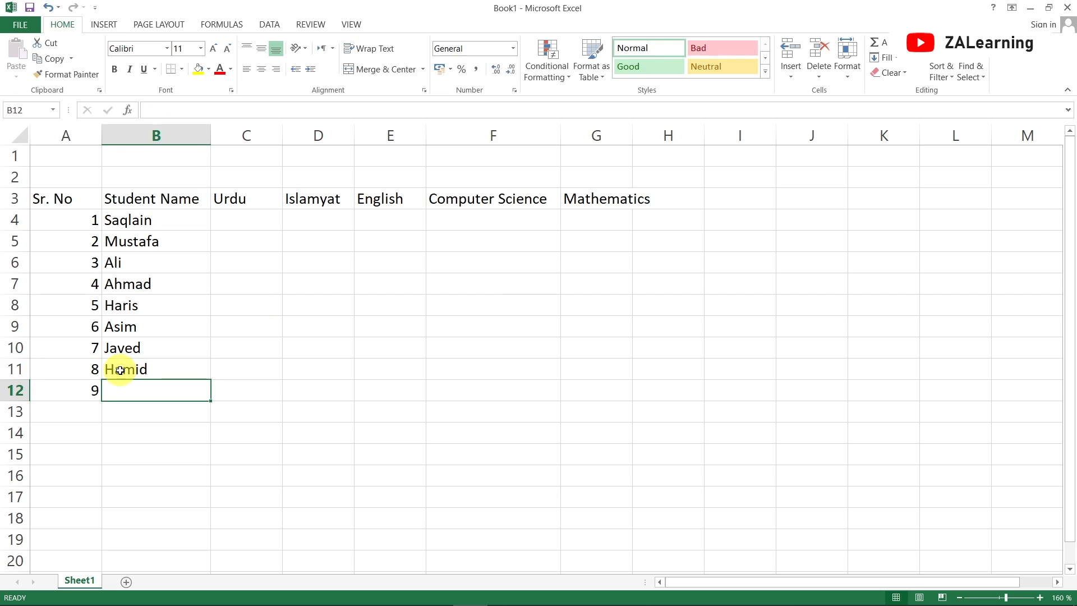
{"action": "type", "text": "Zahid"}
{"action": "key", "text": "Return"}
{"action": "key", "text": "Up"}
{"action": "key", "text": "Up"}
{"action": "key", "text": "Up"}
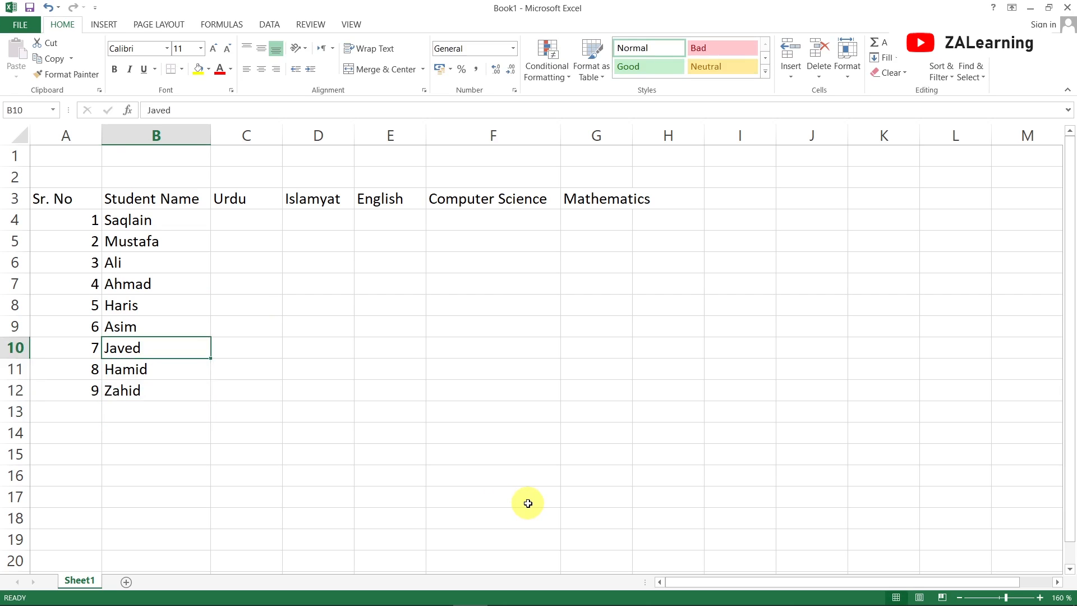
{"action": "key", "text": "Up"}
{"action": "key", "text": "Up"}
{"action": "key", "text": "Up"}
{"action": "key", "text": "Up"}
{"action": "key", "text": "Up"}
{"action": "key", "text": "Up"}
{"action": "key", "text": "Right"}
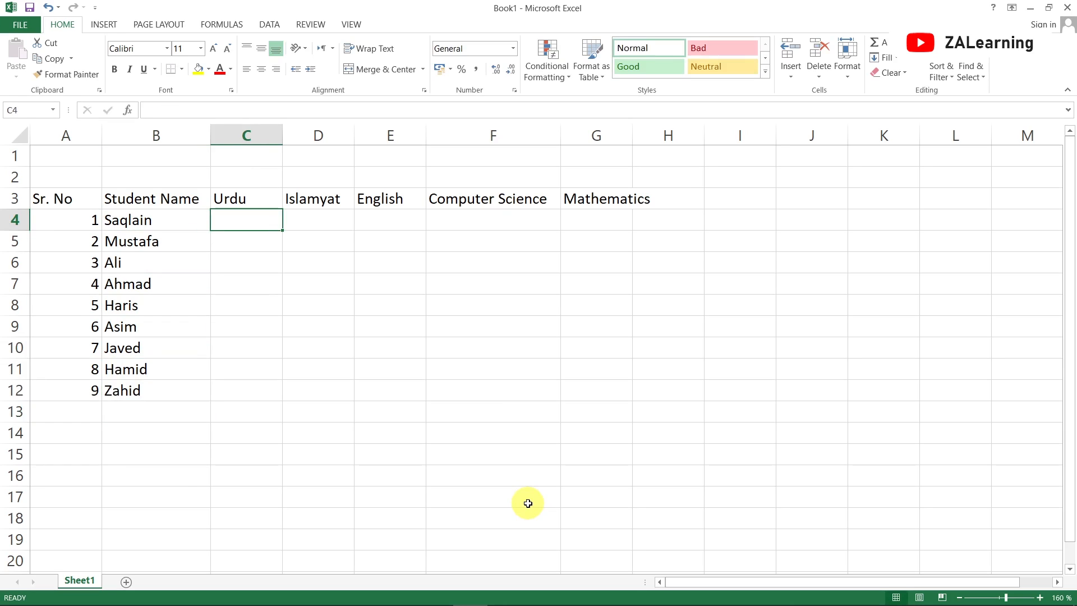
{"action": "key", "text": "Right"}
{"action": "key", "text": "Right"}
{"action": "key", "text": "Right"}
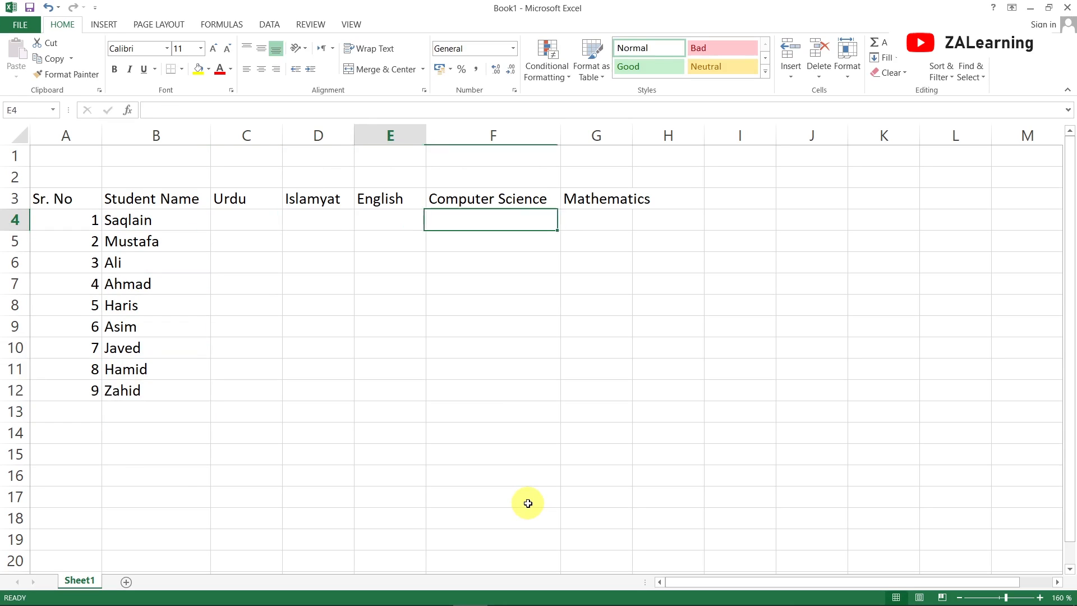
Enter each student's marks for Urdu, Islamyat, English, Computer Science and Mathematics in C4:G12
{"action": "key", "text": "Left"}
{"action": "key", "text": "Left"}
{"action": "key", "text": "Left"}
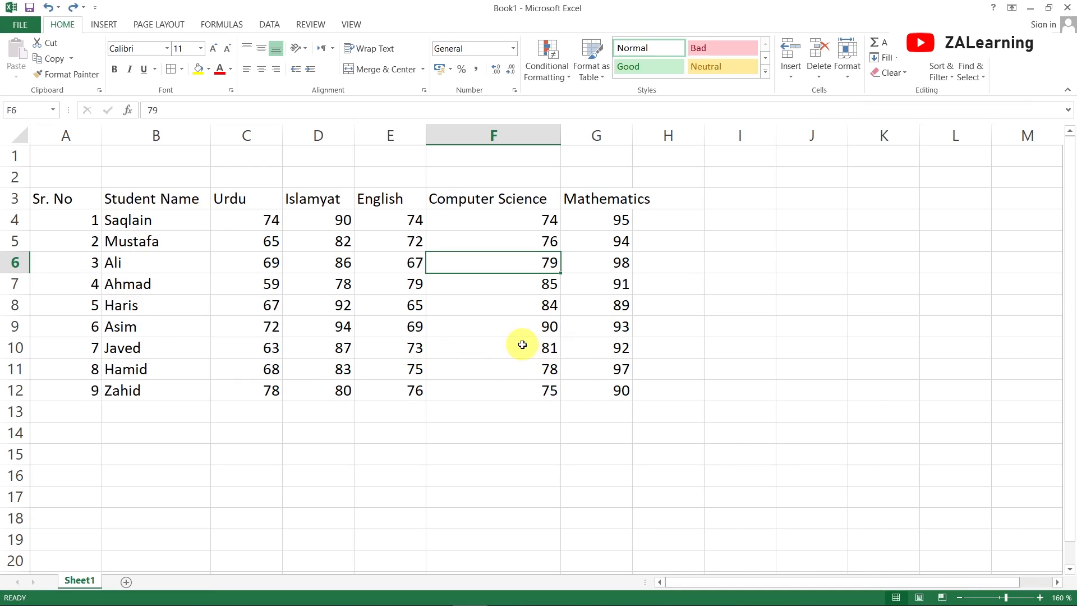
Widen column G to fit the Mathematics heading
{"action": "left_click", "coordinate": [581, 199]}
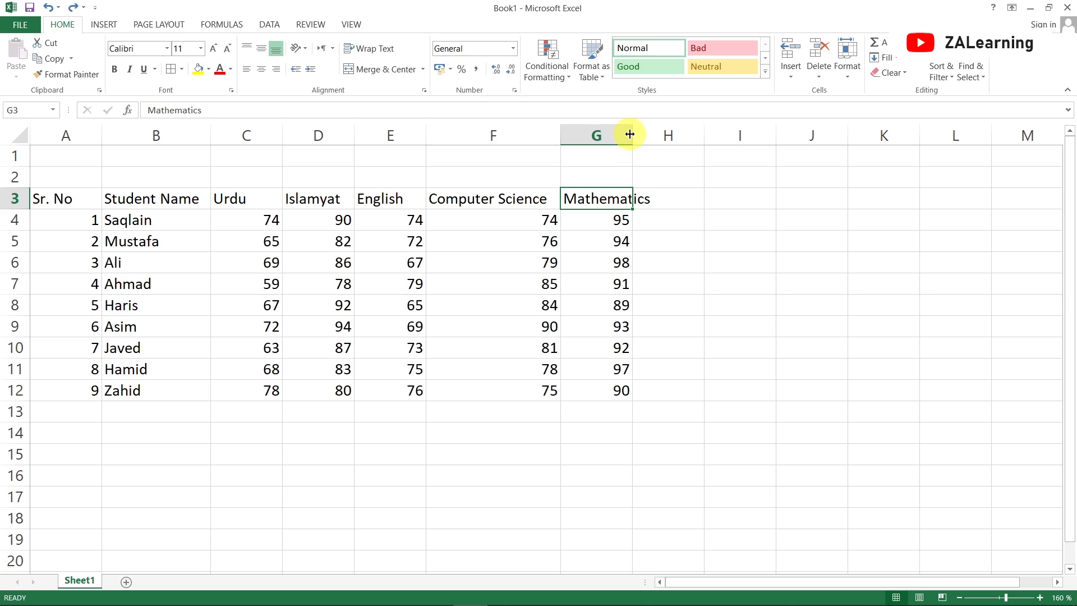
{"action": "left_click_drag", "start_coordinate": [632, 136], "coordinate": [660, 135]}
{"action": "left_click", "coordinate": [625, 229]}
{"action": "left_click", "coordinate": [168, 284]}
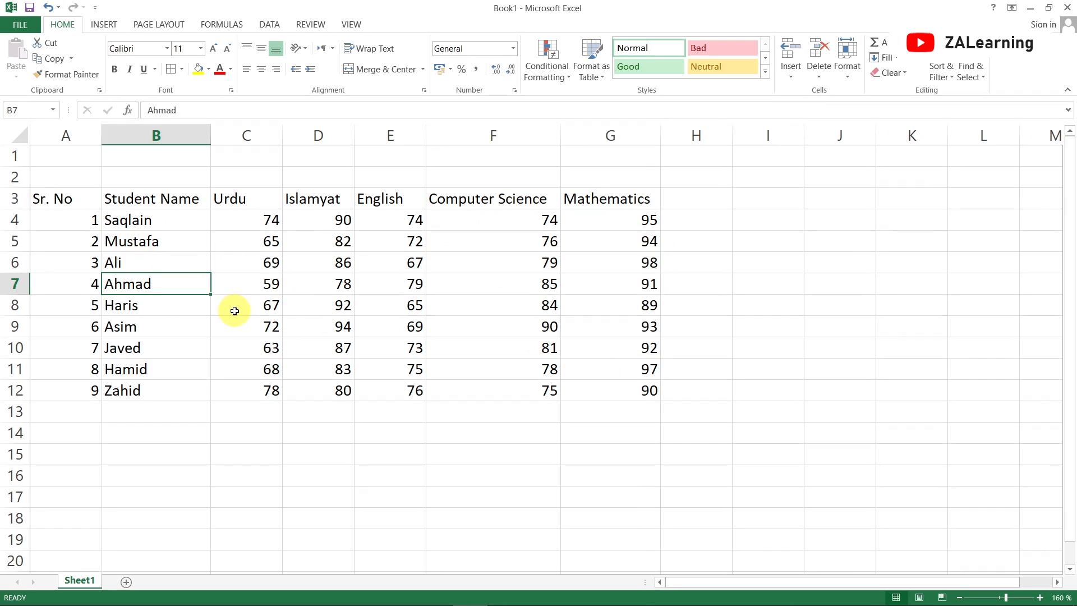
Apply all borders to the table range A3:G12
{"action": "left_click_drag", "start_coordinate": [46, 200], "coordinate": [659, 401]}
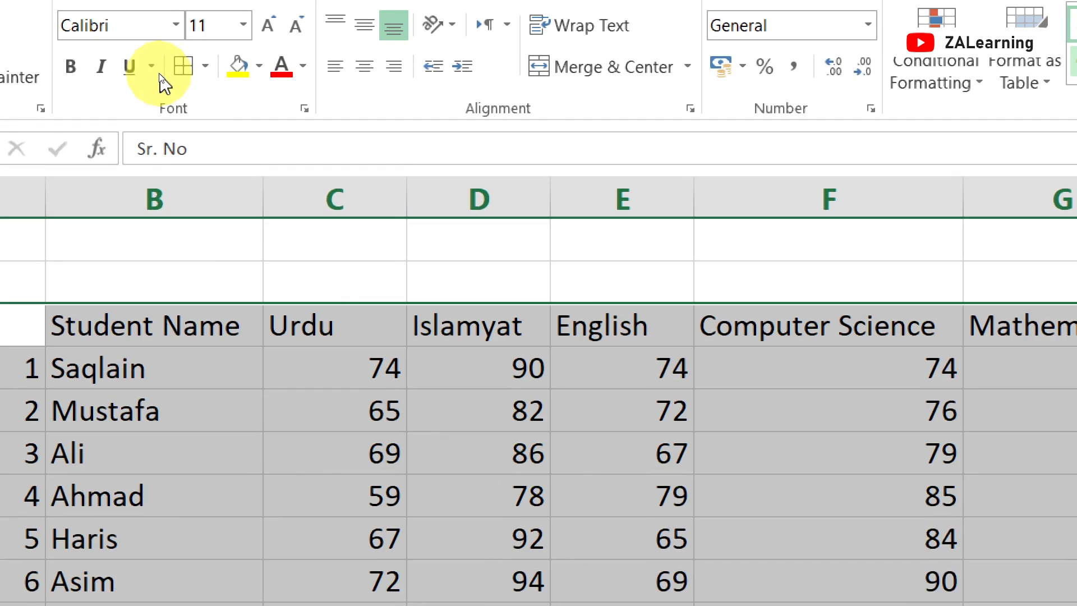
{"action": "left_click", "coordinate": [207, 64]}
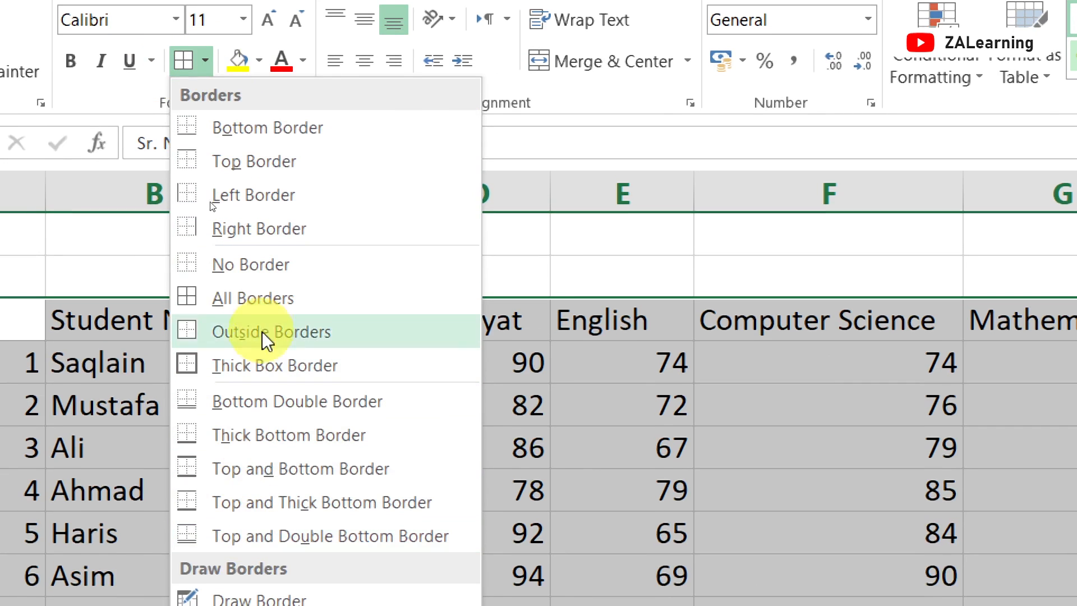
{"action": "left_click", "coordinate": [230, 297]}
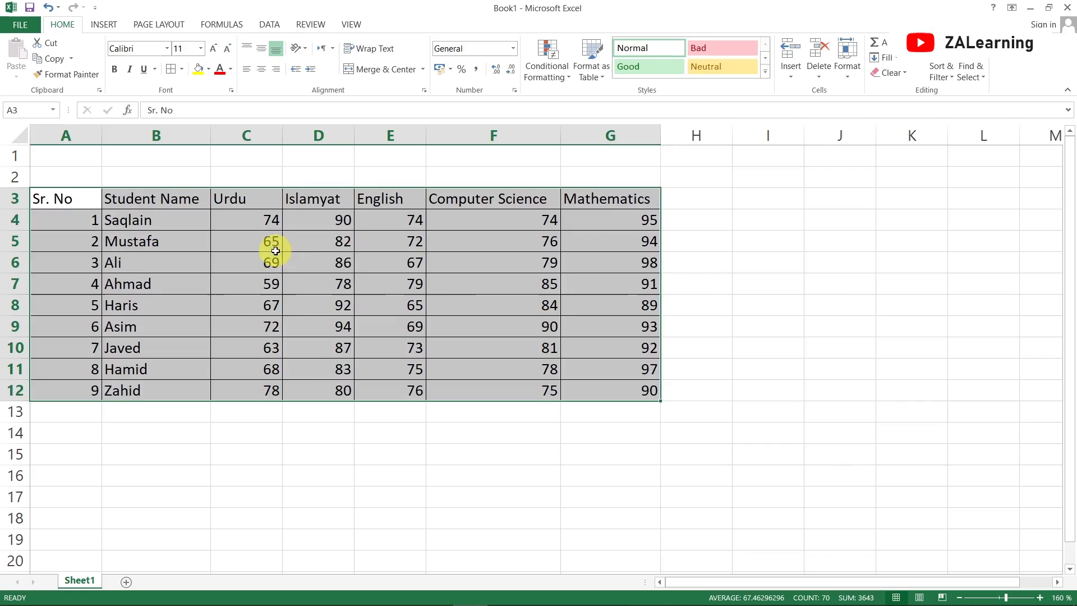
{"action": "left_click", "coordinate": [533, 411]}
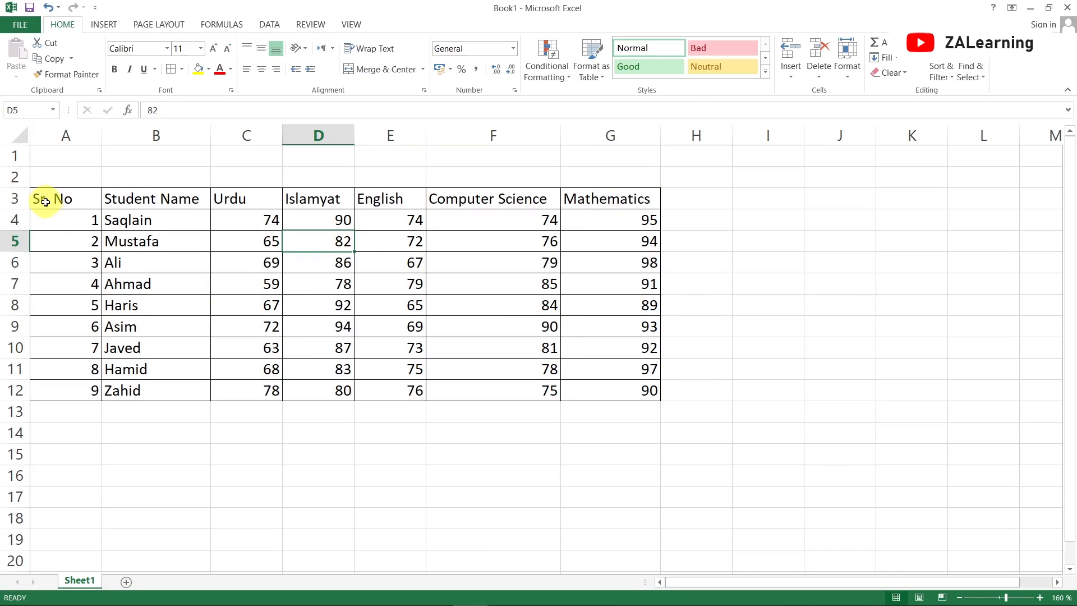
Make the header row A3:G3 bold and centre-aligned
{"action": "left_click_drag", "start_coordinate": [45, 201], "coordinate": [589, 203]}
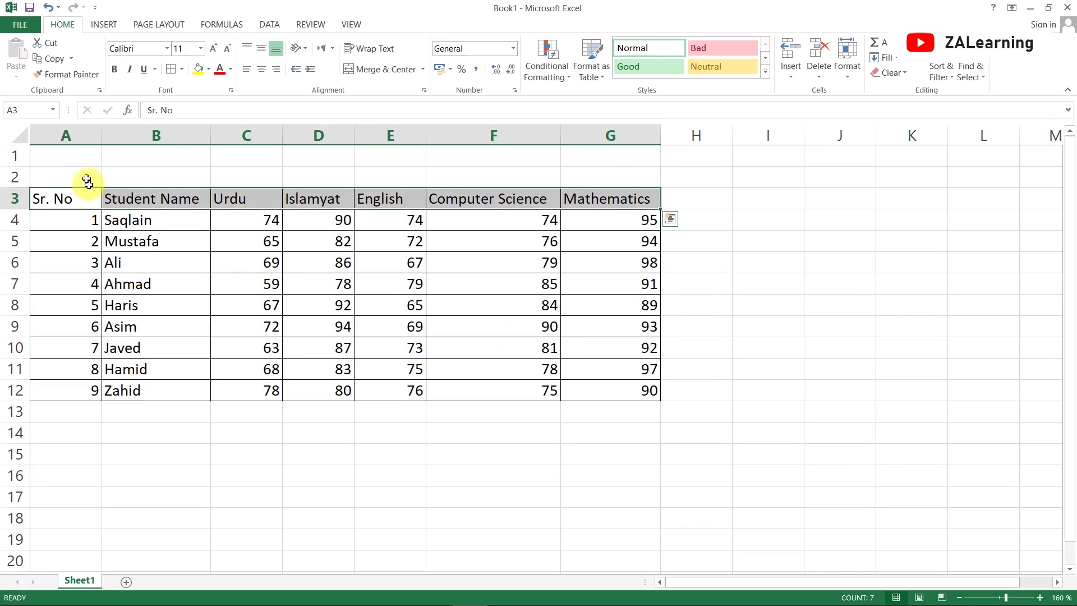
{"action": "left_click", "coordinate": [115, 70]}
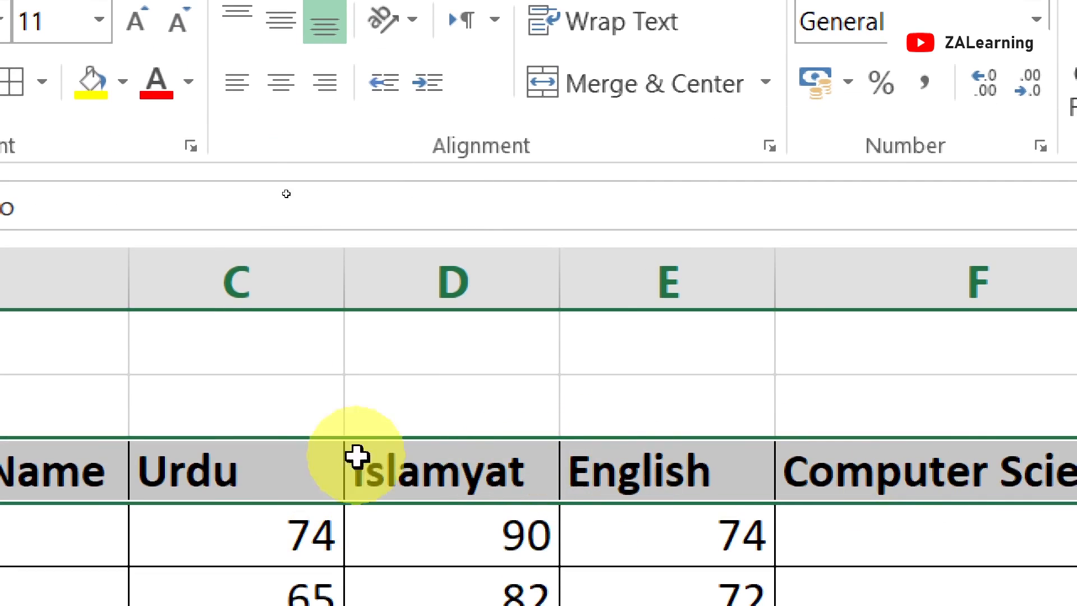
{"action": "left_click", "coordinate": [285, 83]}
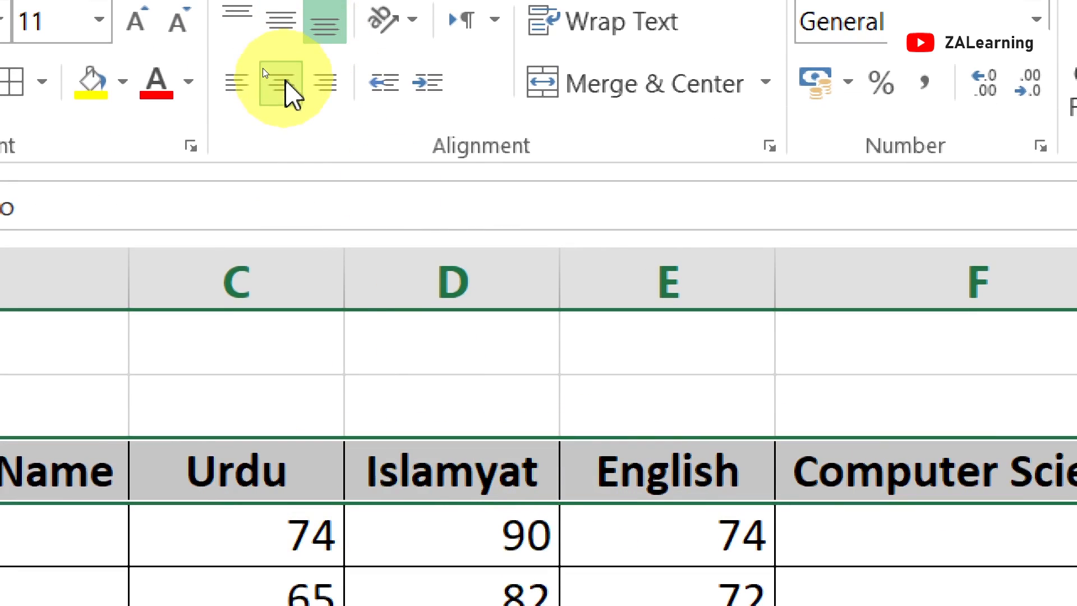
{"action": "left_click", "coordinate": [321, 286]}
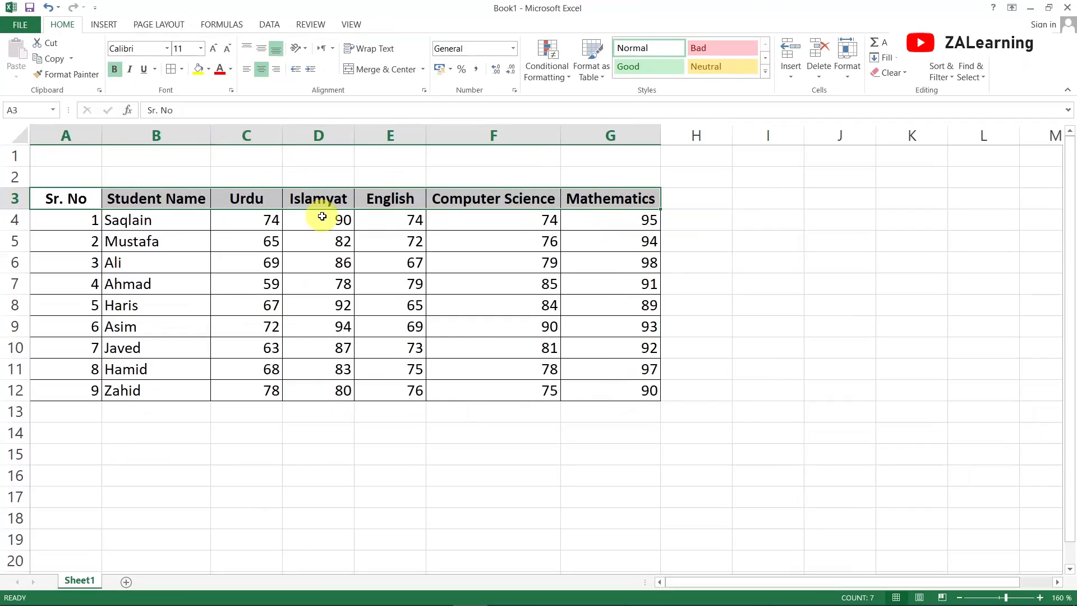
{"action": "left_click", "coordinate": [322, 217]}
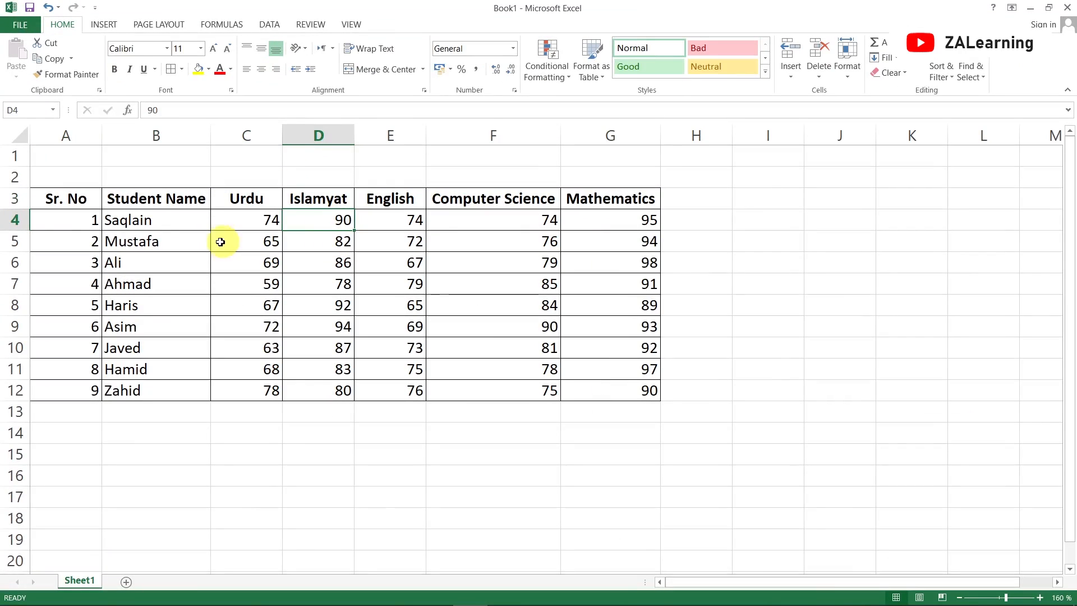
{"action": "left_click", "coordinate": [83, 219]}
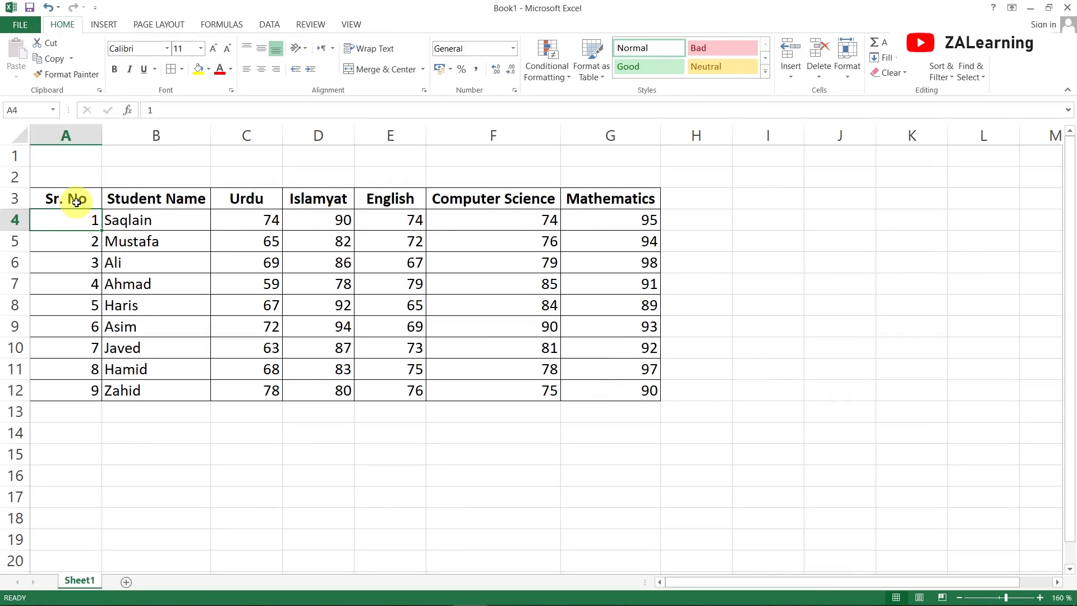
Narrow column A to fit and centre the serial numbers in A4:A12
{"action": "left_click_drag", "start_coordinate": [102, 135], "coordinate": [81, 139]}
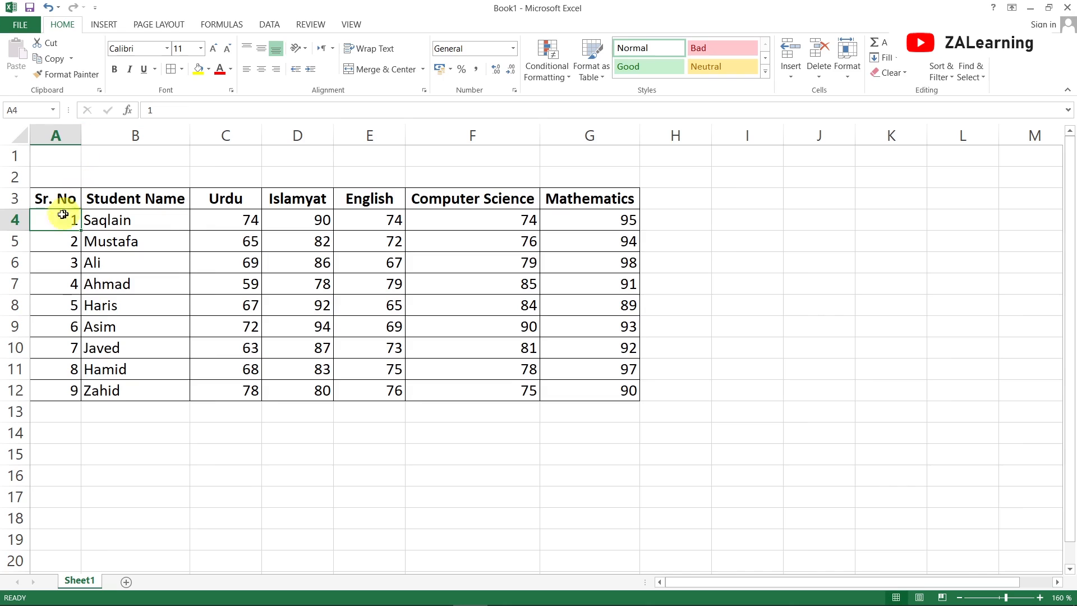
{"action": "left_click_drag", "start_coordinate": [60, 218], "coordinate": [56, 389]}
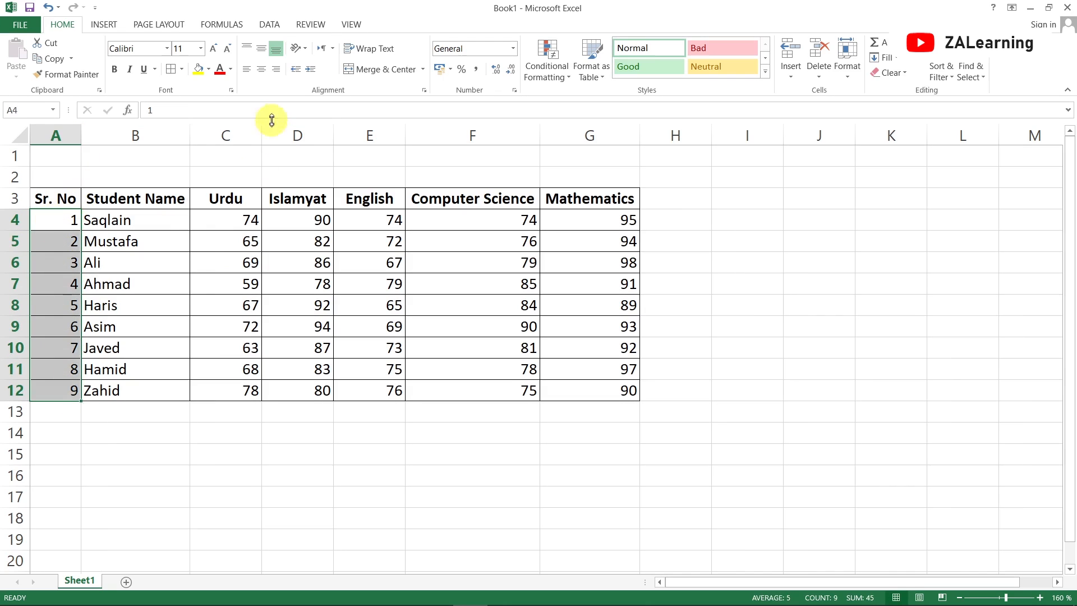
{"action": "left_click", "coordinate": [259, 73]}
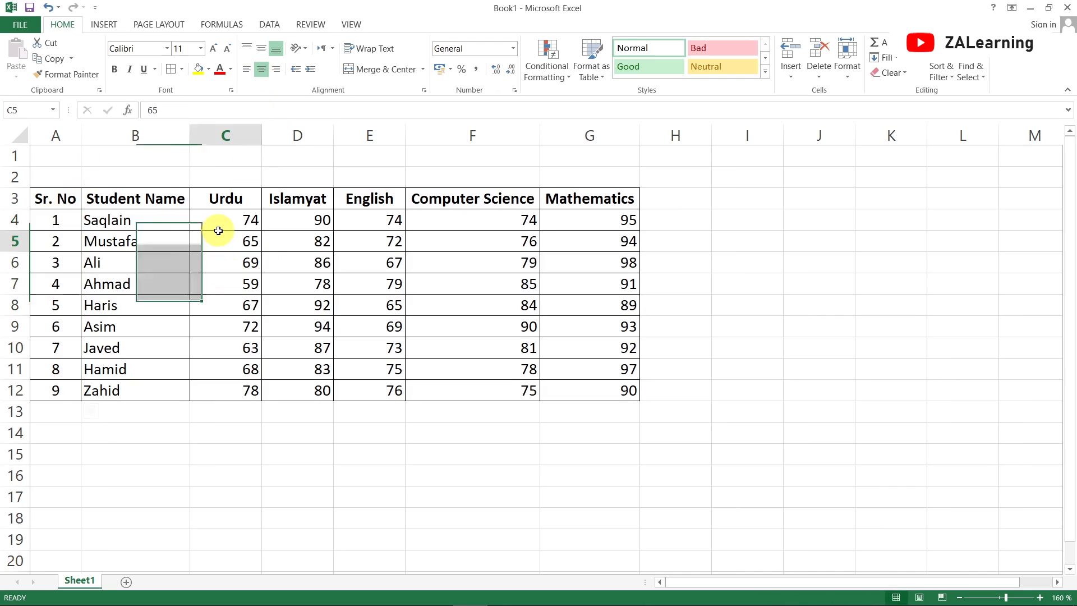
Centre-align the marks in C4:G12
{"action": "left_click_drag", "start_coordinate": [221, 219], "coordinate": [583, 398]}
{"action": "left_click", "coordinate": [261, 69]}
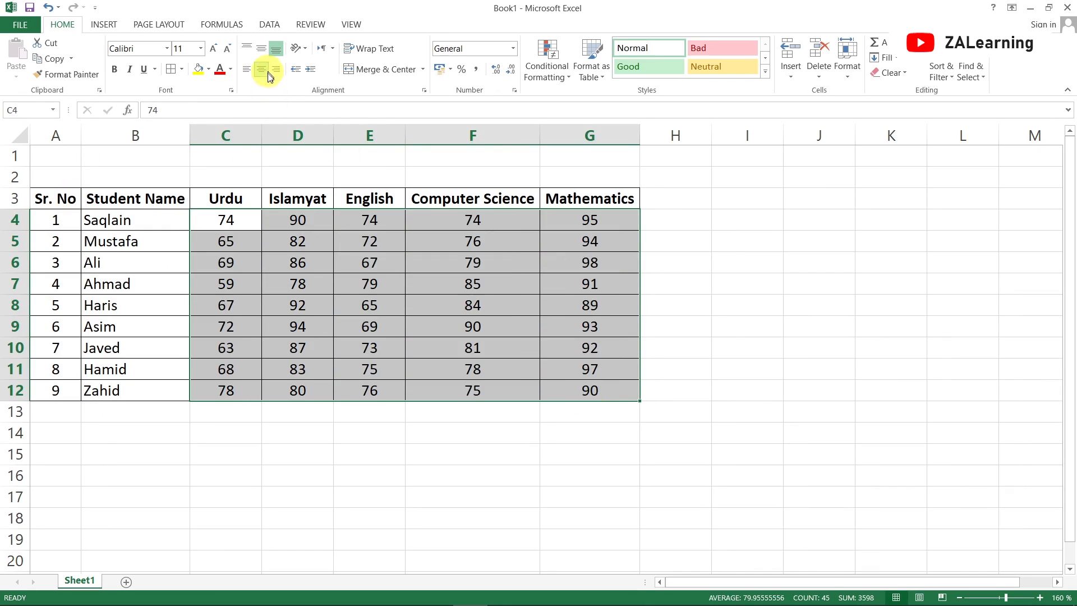
{"action": "left_click", "coordinate": [370, 285]}
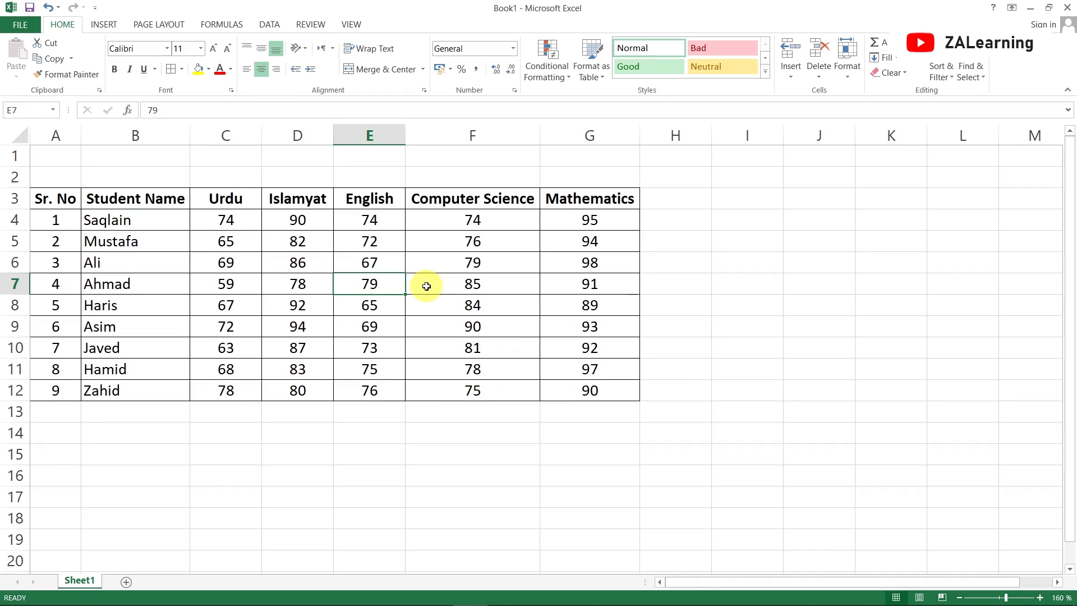
Merge and centre cells A1:G2 to hold a title
{"action": "left_click", "coordinate": [61, 161]}
{"action": "left_click_drag", "start_coordinate": [62, 161], "coordinate": [596, 173]}
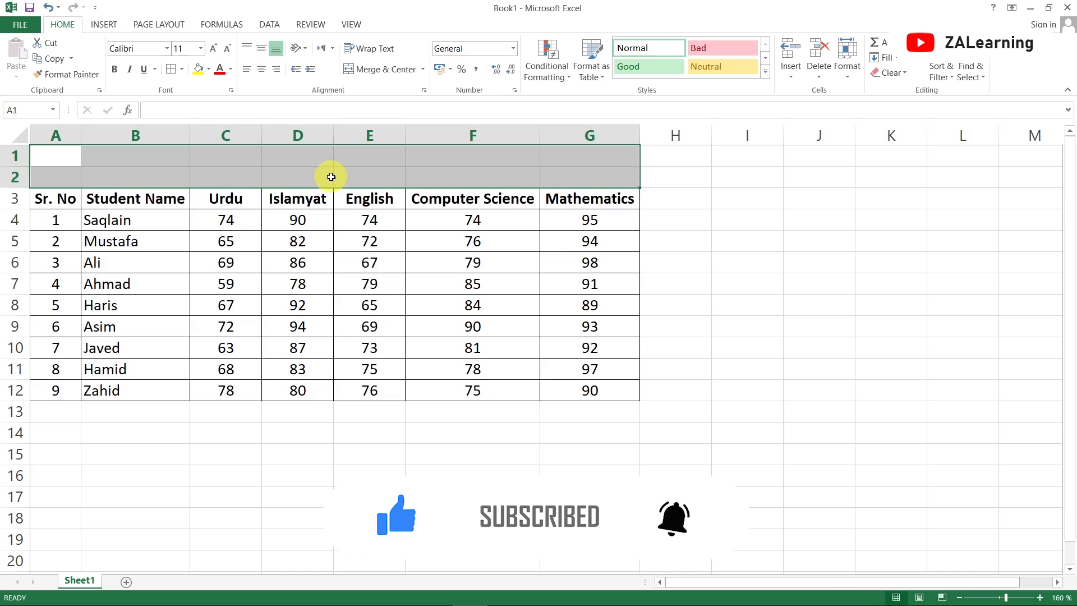
{"action": "left_click", "coordinate": [298, 159]}
{"action": "left_click_drag", "start_coordinate": [60, 159], "coordinate": [578, 178]}
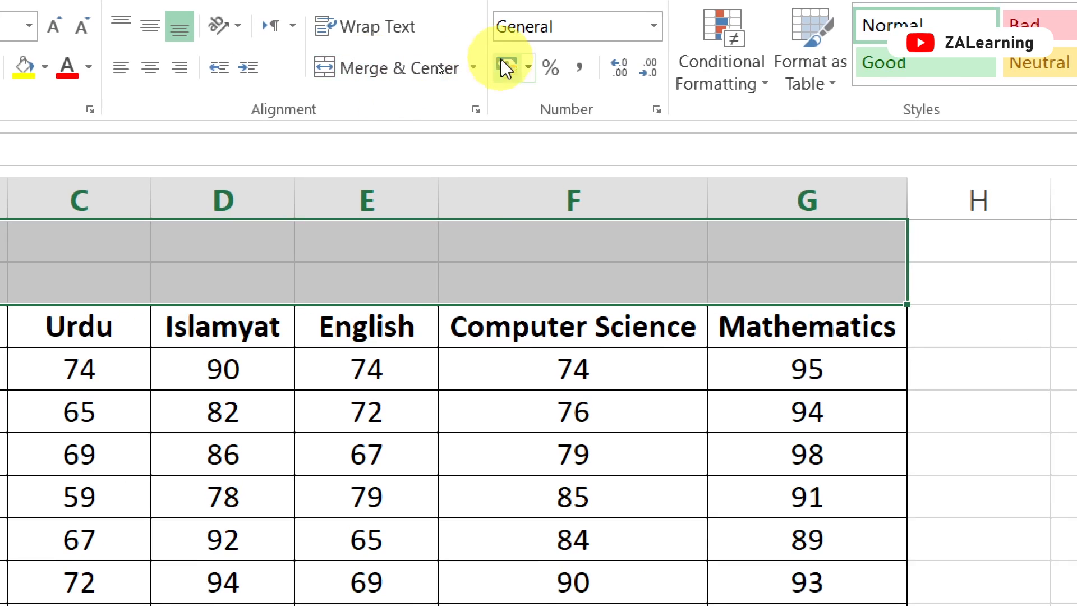
{"action": "left_click", "coordinate": [472, 70]}
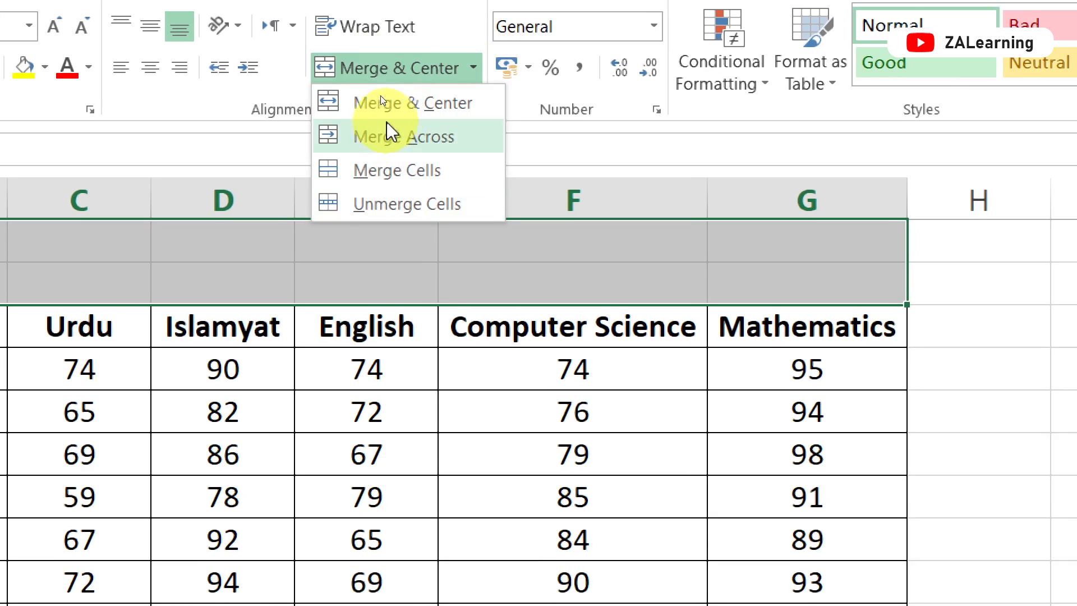
{"action": "left_click", "coordinate": [403, 66]}
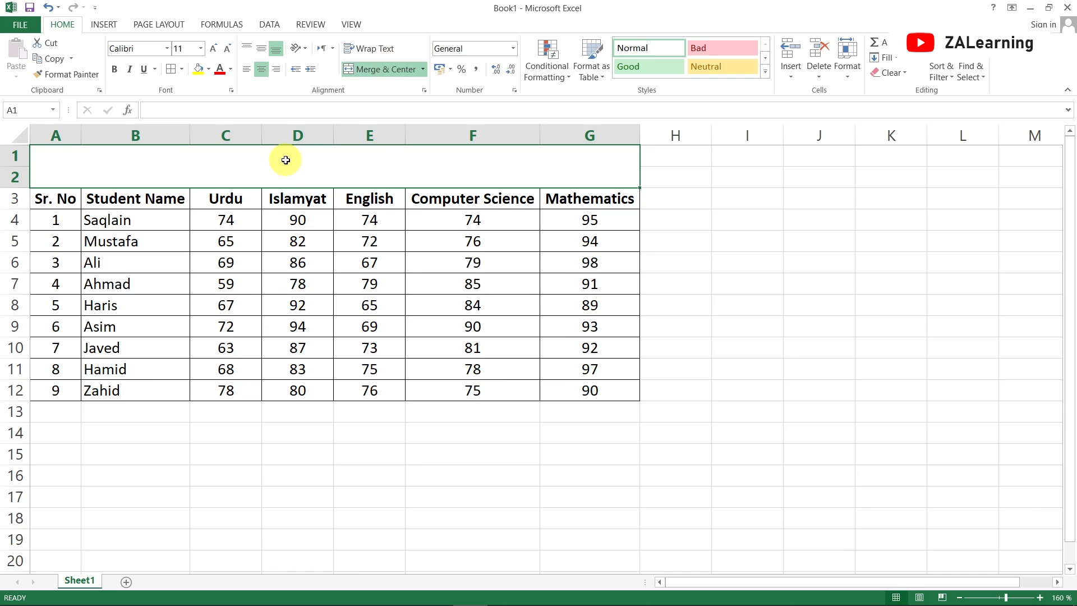
Enter the title Students' Marks Sheet in the merged cell
{"action": "double_click", "coordinate": [288, 163]}
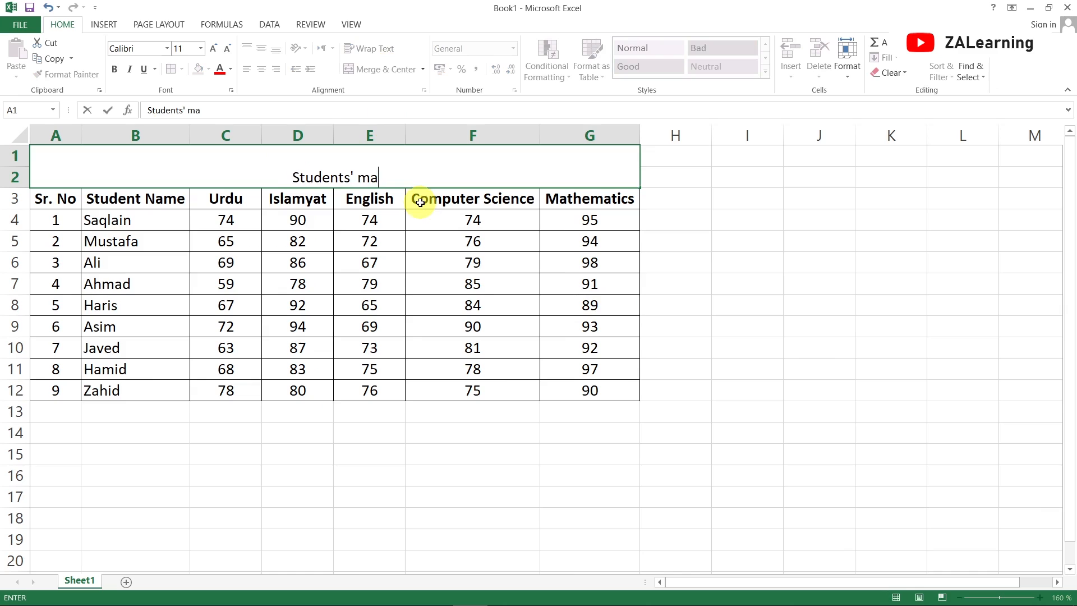
{"action": "type", "text": "Students' marks Sheet"}
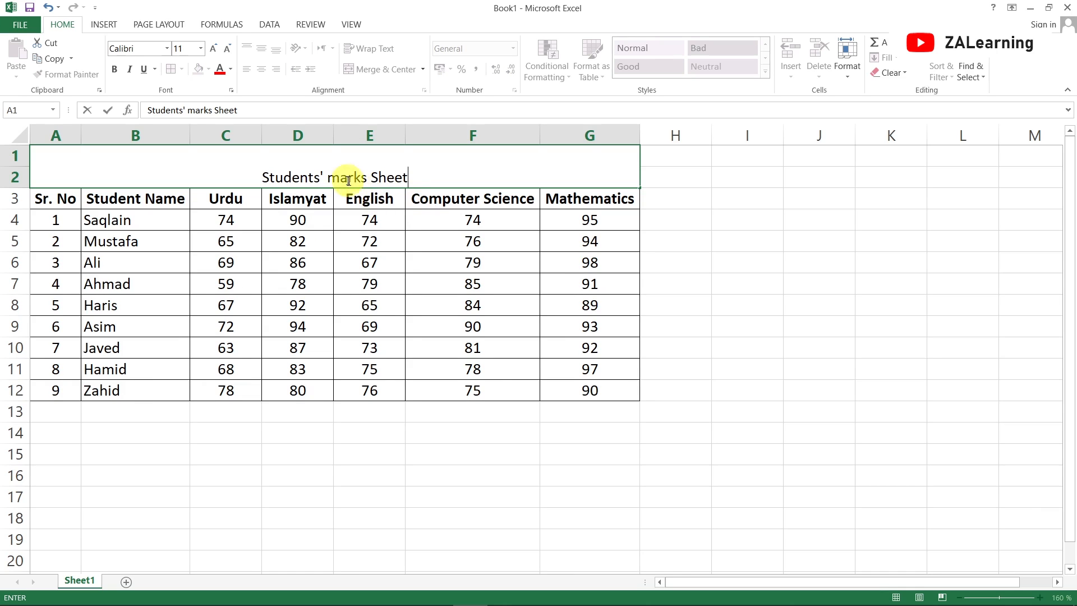
{"action": "key", "text": "BackSpace"}
{"action": "type", "text": "M"}
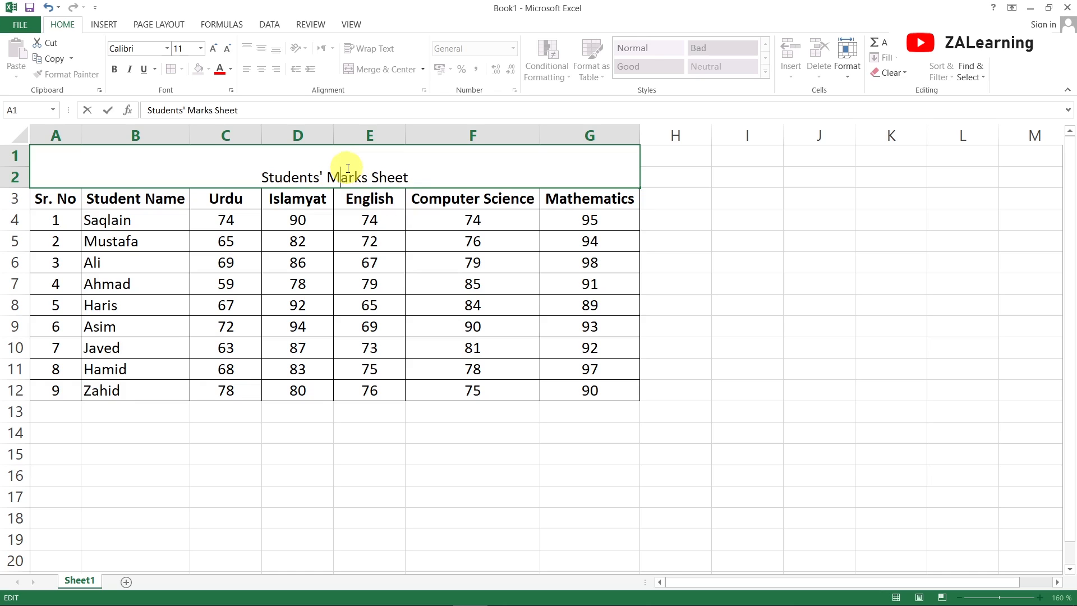
{"action": "left_click", "coordinate": [409, 284]}
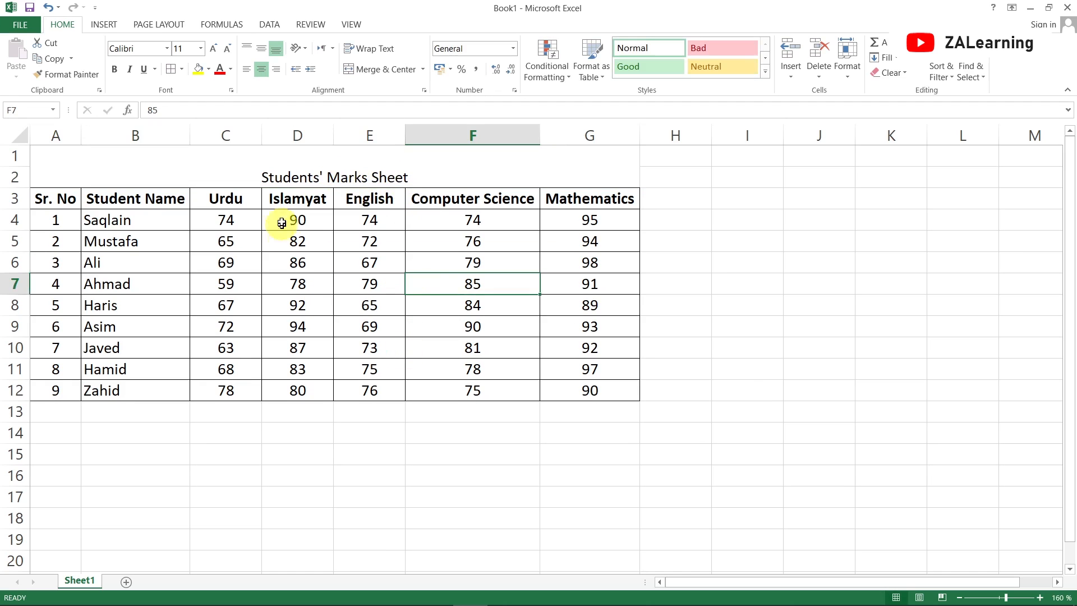
Centre the title vertically within the merged cell
{"action": "left_click", "coordinate": [272, 174]}
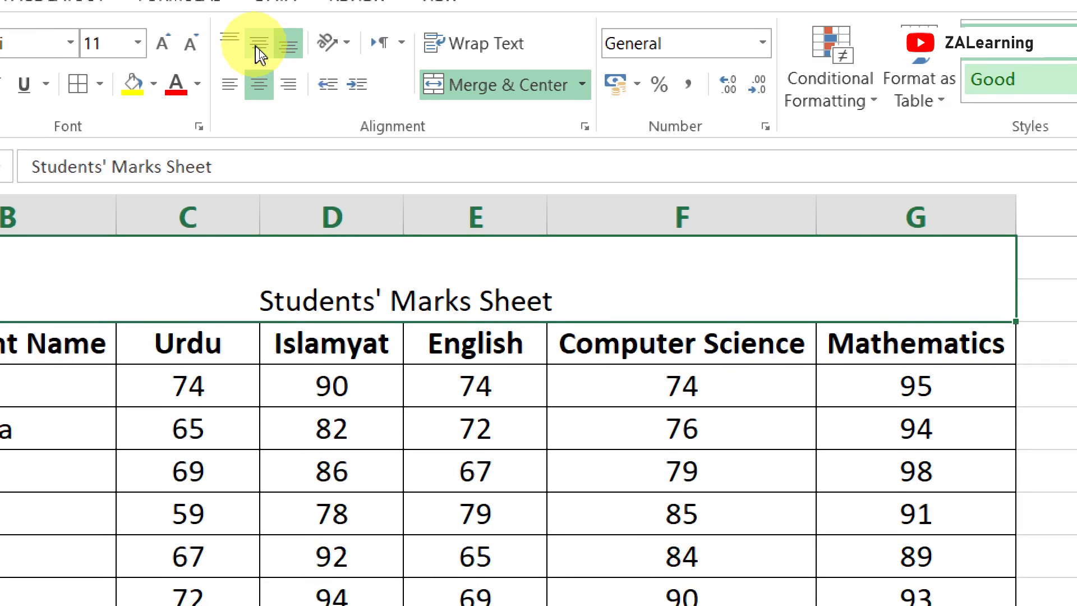
{"action": "left_click", "coordinate": [259, 49]}
{"action": "left_click", "coordinate": [330, 522]}
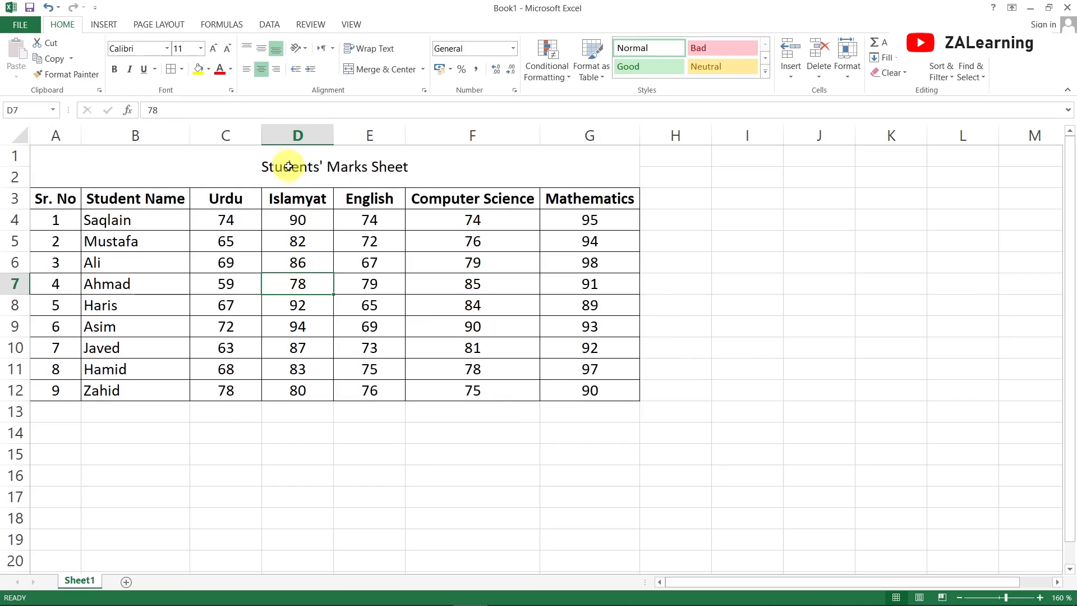
Set the title's font size to 14 and make it bold
{"action": "left_click", "coordinate": [368, 280]}
{"action": "left_click", "coordinate": [200, 48]}
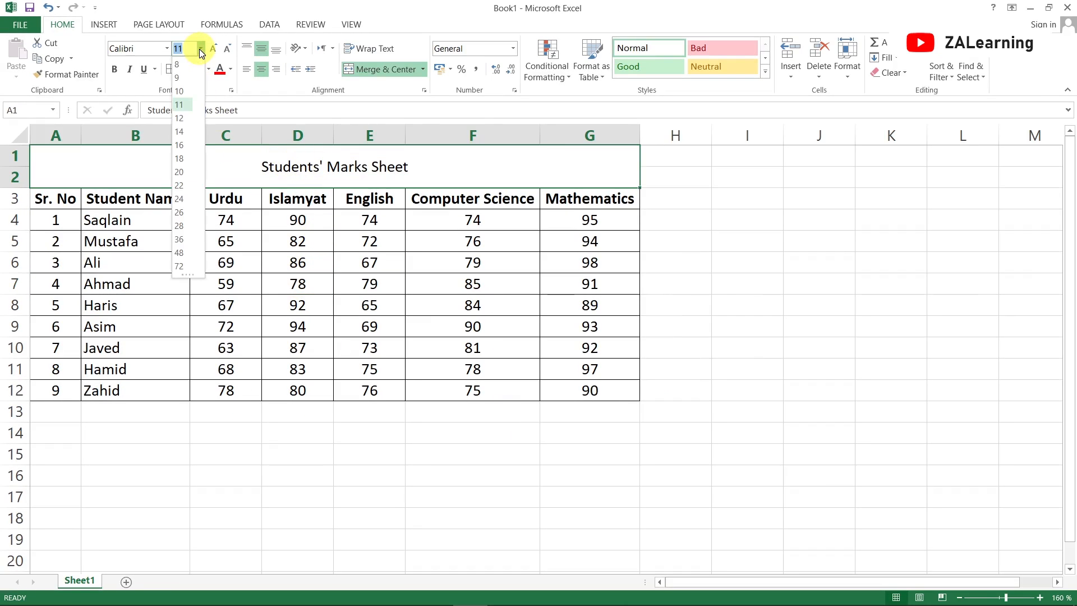
{"action": "left_click", "coordinate": [181, 130]}
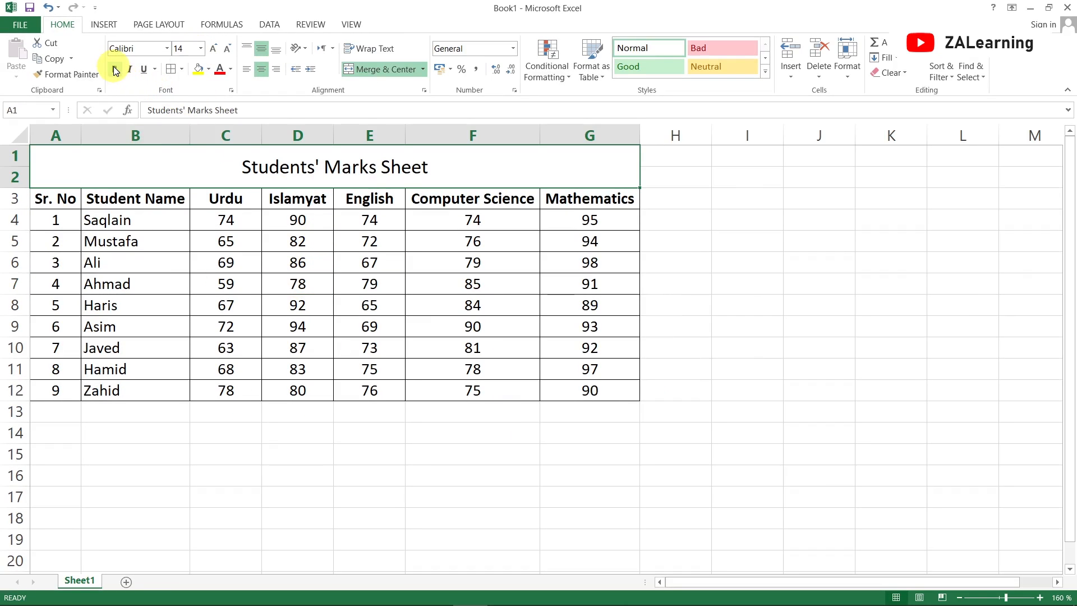
{"action": "left_click", "coordinate": [114, 67]}
{"action": "left_click", "coordinate": [248, 245]}
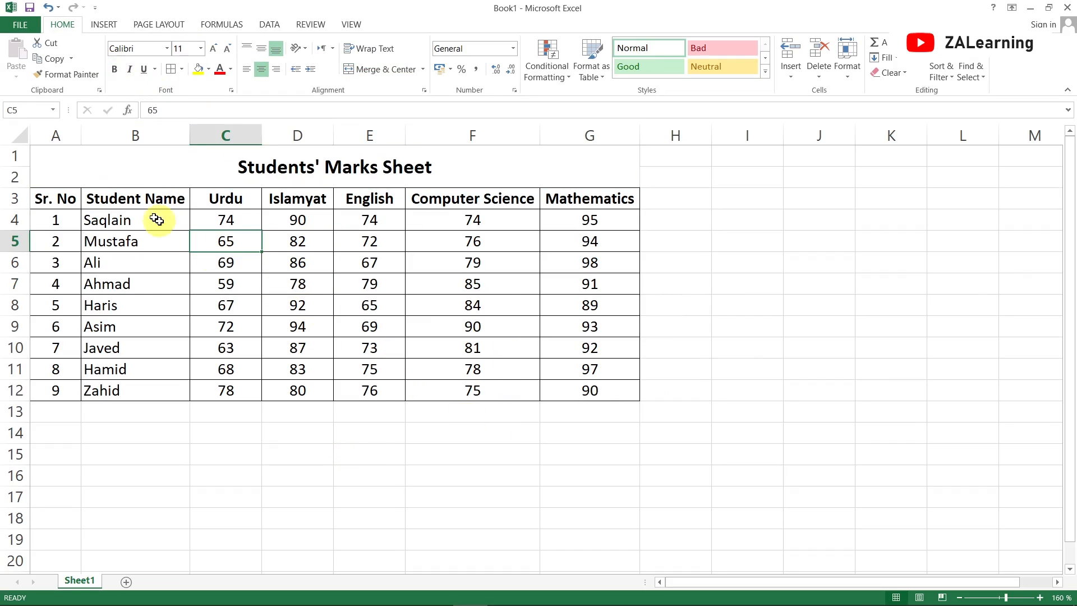
{"action": "left_click", "coordinate": [60, 149]}
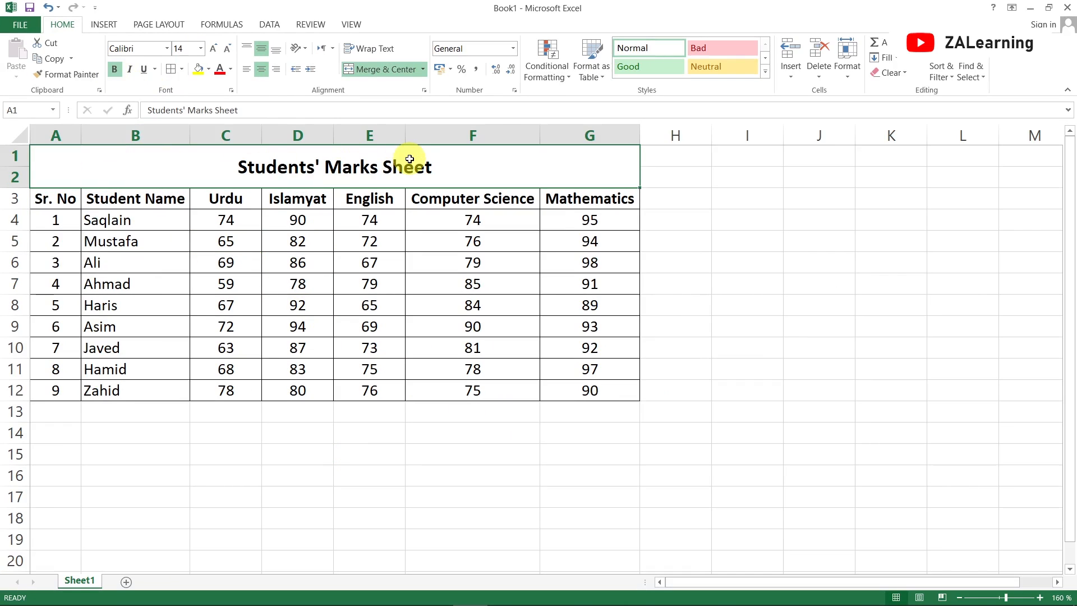
{"action": "left_click", "coordinate": [328, 283]}
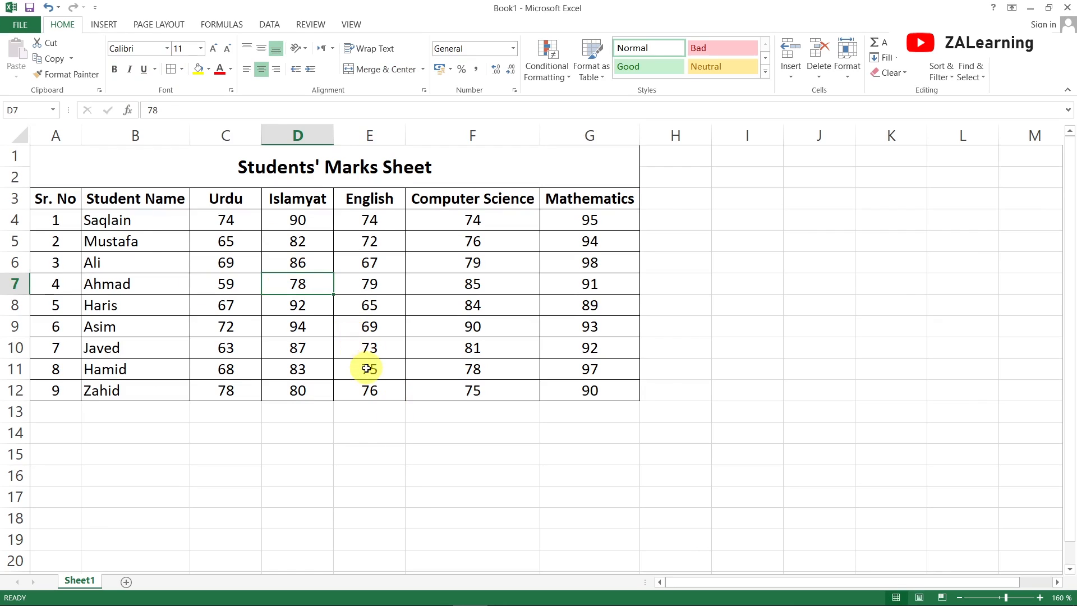
{"action": "left_click_drag", "start_coordinate": [120, 221], "coordinate": [132, 240]}
{"action": "left_click", "coordinate": [385, 307]}
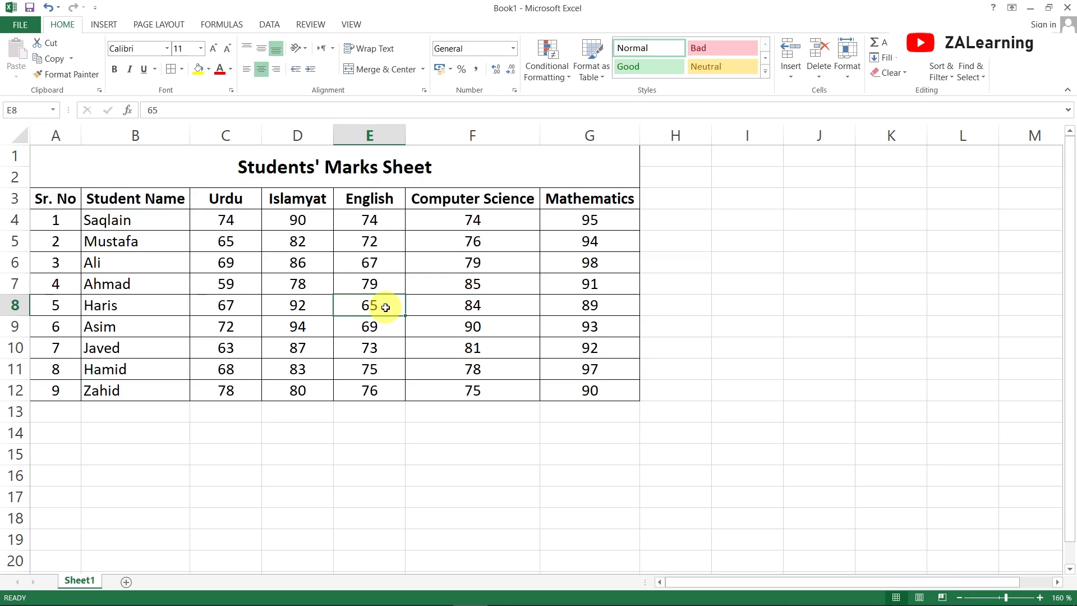
Turn on filter buttons for the table range A3:G12
{"action": "left_click_drag", "start_coordinate": [39, 198], "coordinate": [615, 396]}
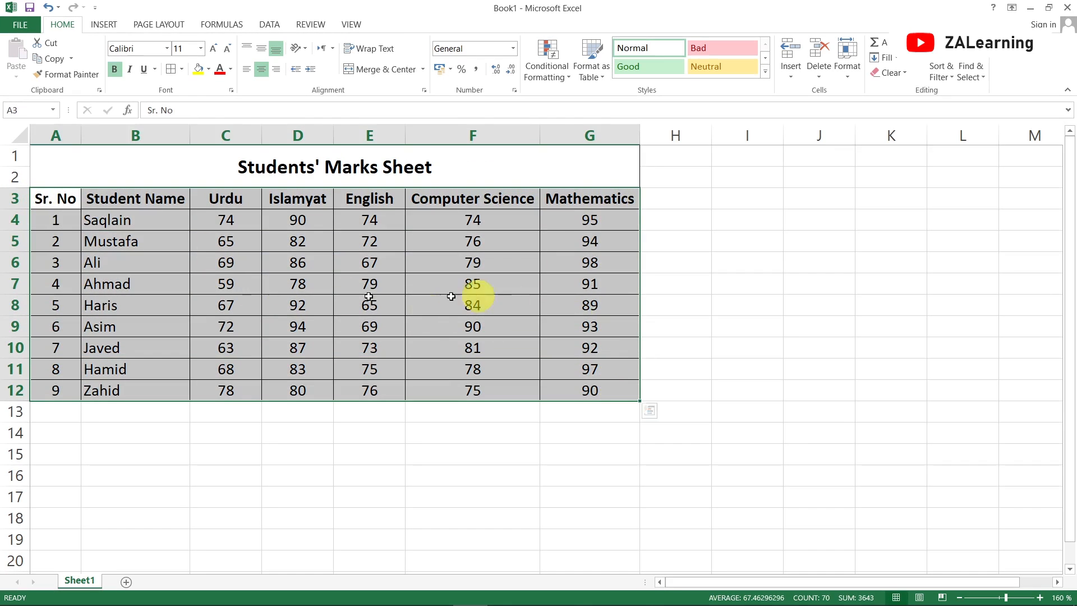
{"action": "left_click", "coordinate": [943, 76]}
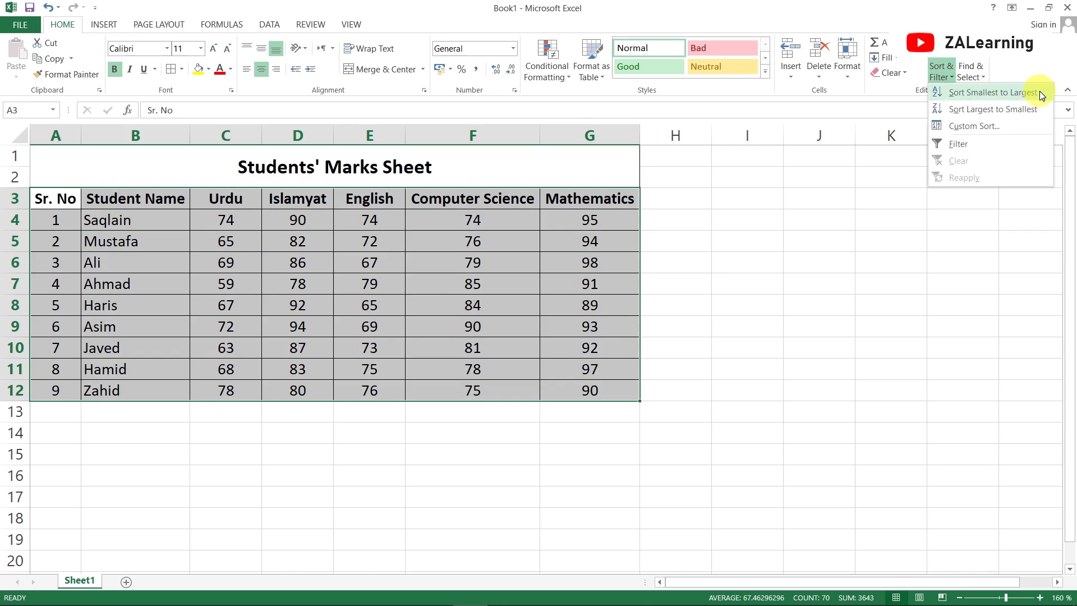
{"action": "left_click", "coordinate": [977, 143]}
{"action": "left_click", "coordinate": [247, 305]}
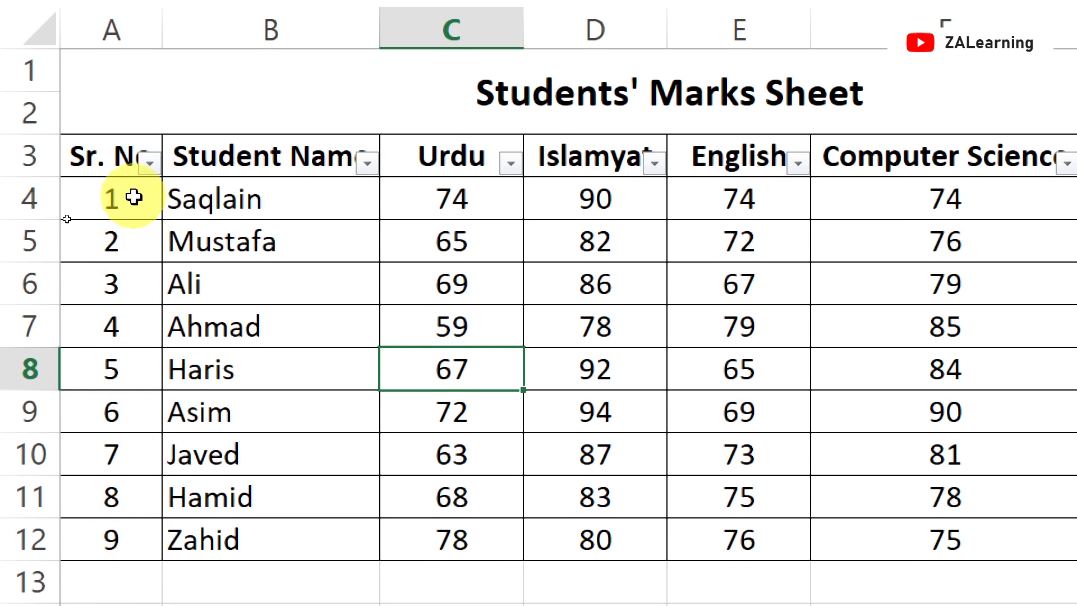
Sort the table by Sr. No from largest to smallest, then by Student Name from A to Z
{"action": "left_click", "coordinate": [145, 163]}
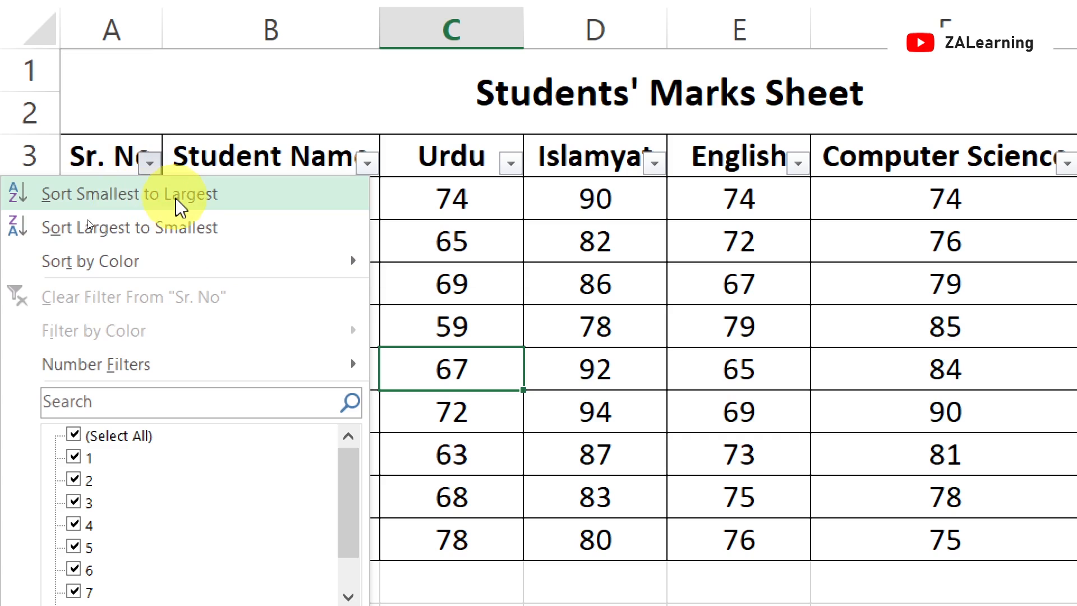
{"action": "left_click", "coordinate": [196, 242]}
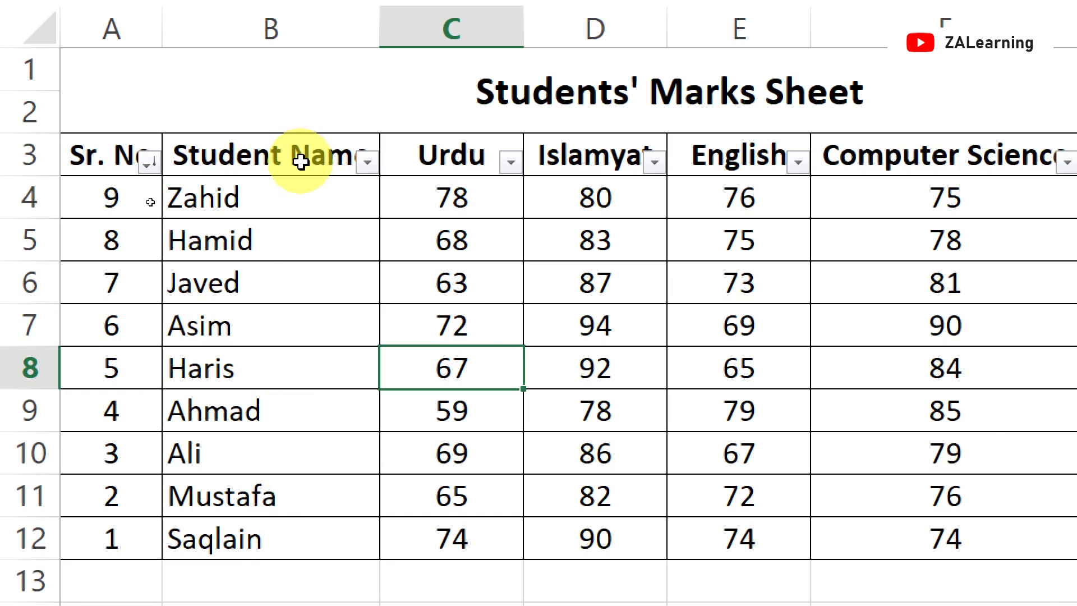
{"action": "left_click", "coordinate": [369, 164]}
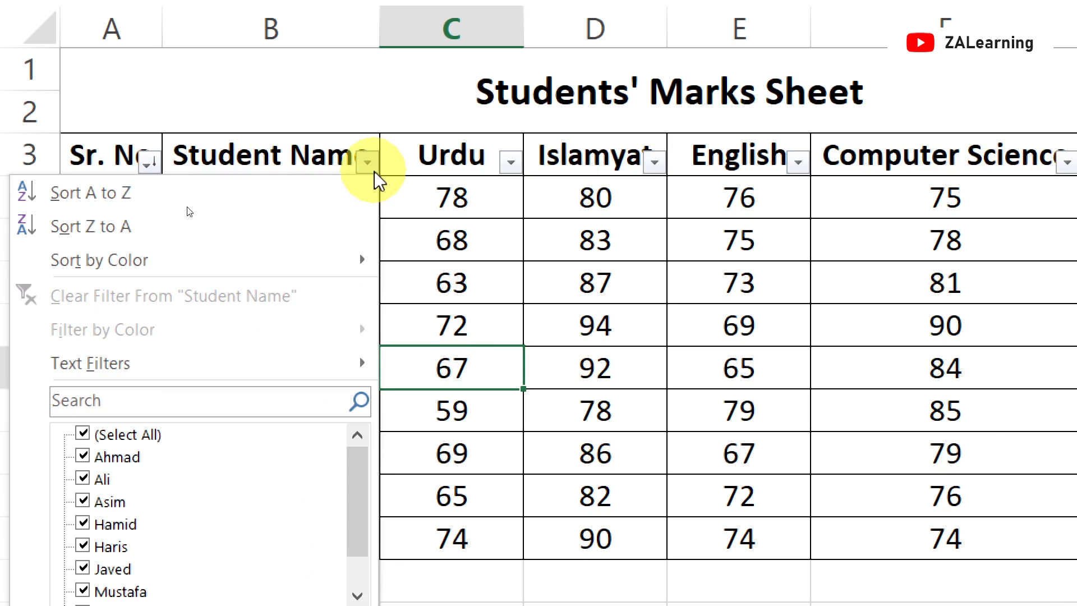
{"action": "left_click", "coordinate": [93, 193]}
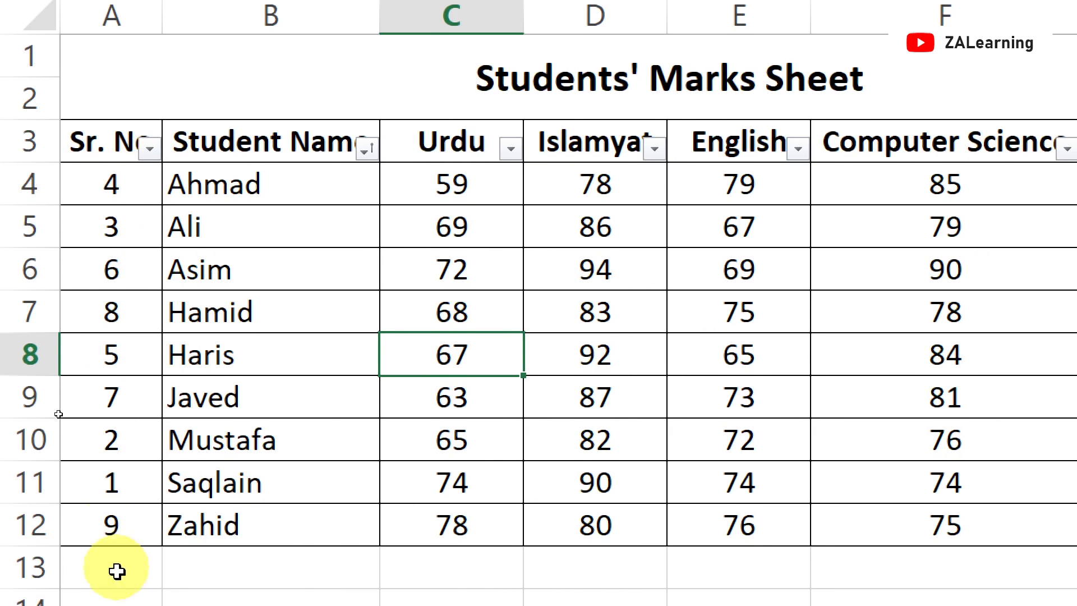
Renumber the Sr. No column as a series from 1 to 9 down to row 12
{"action": "left_click", "coordinate": [109, 178]}
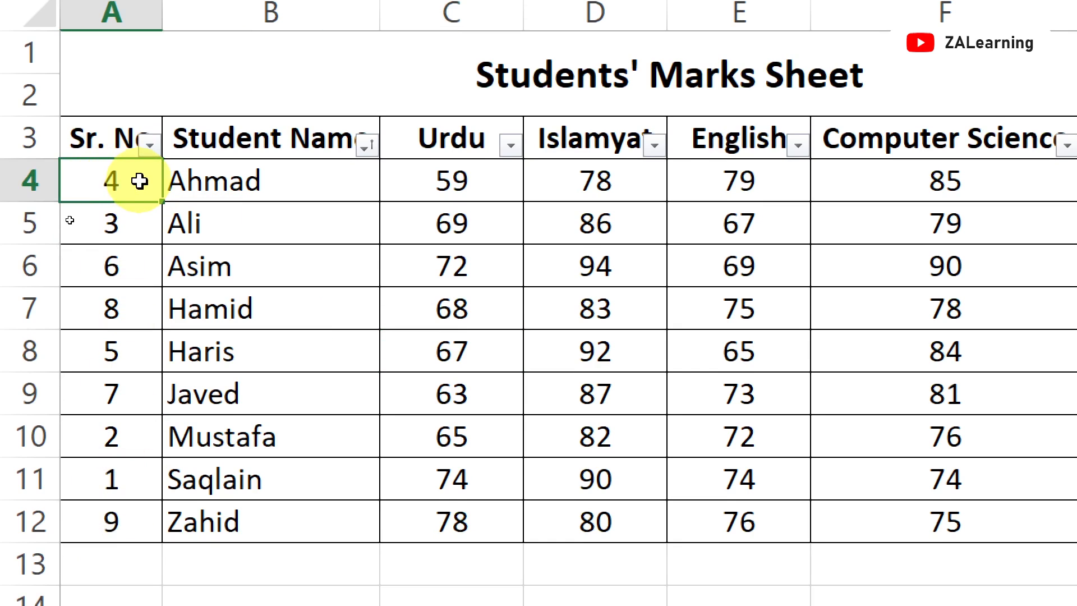
{"action": "type", "text": "1"}
{"action": "key", "text": "Return"}
{"action": "type", "text": "2"}
{"action": "key", "text": "Return"}
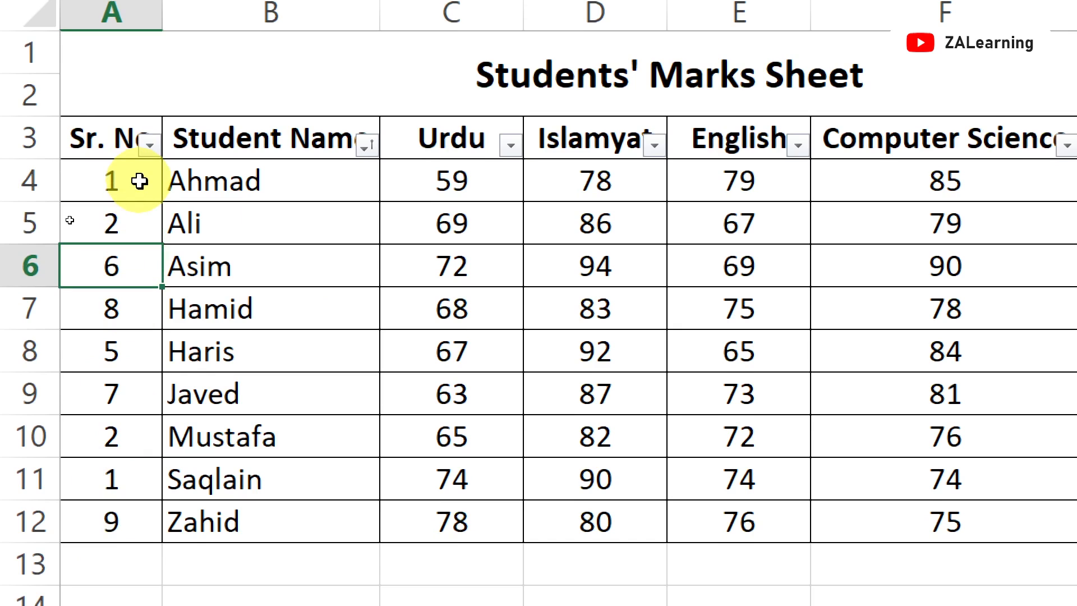
{"action": "left_click", "coordinate": [139, 181]}
{"action": "key", "text": "shift+Down"}
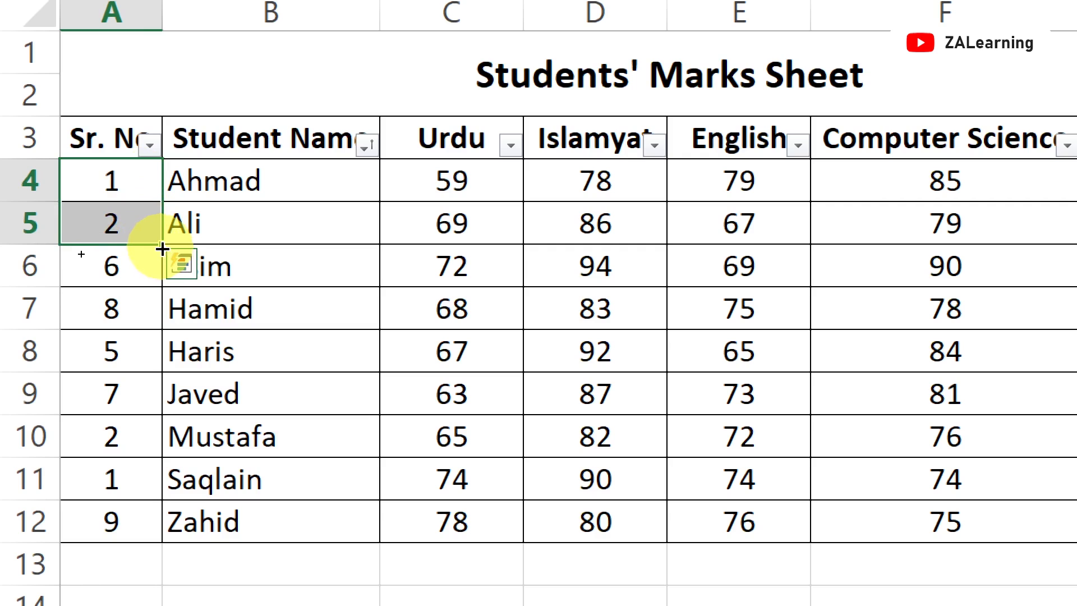
{"action": "left_click_drag", "start_coordinate": [163, 249], "coordinate": [149, 546]}
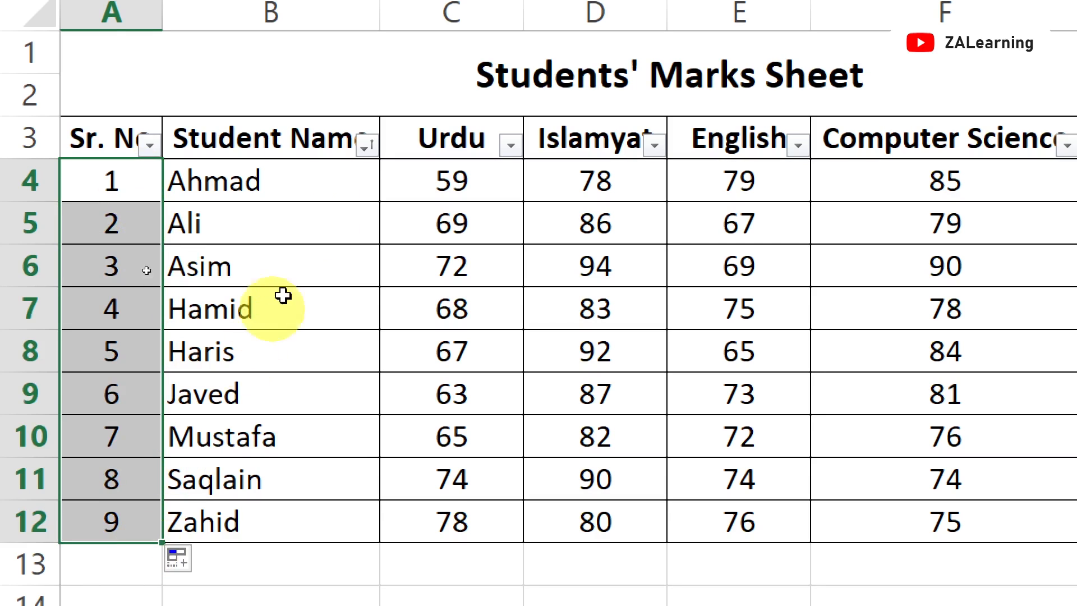
Sort the table by Computer Science marks from smallest to largest
{"action": "left_click", "coordinate": [319, 144]}
{"action": "left_click", "coordinate": [281, 180]}
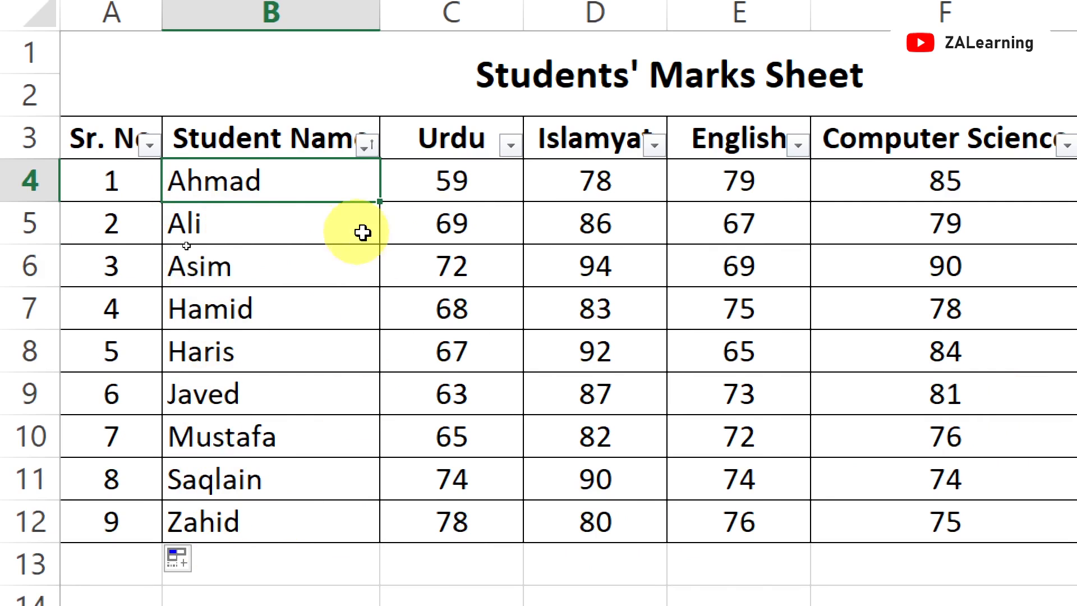
{"action": "scroll", "coordinate": [721, 173], "scroll_direction": "right", "scroll_amount": 1}
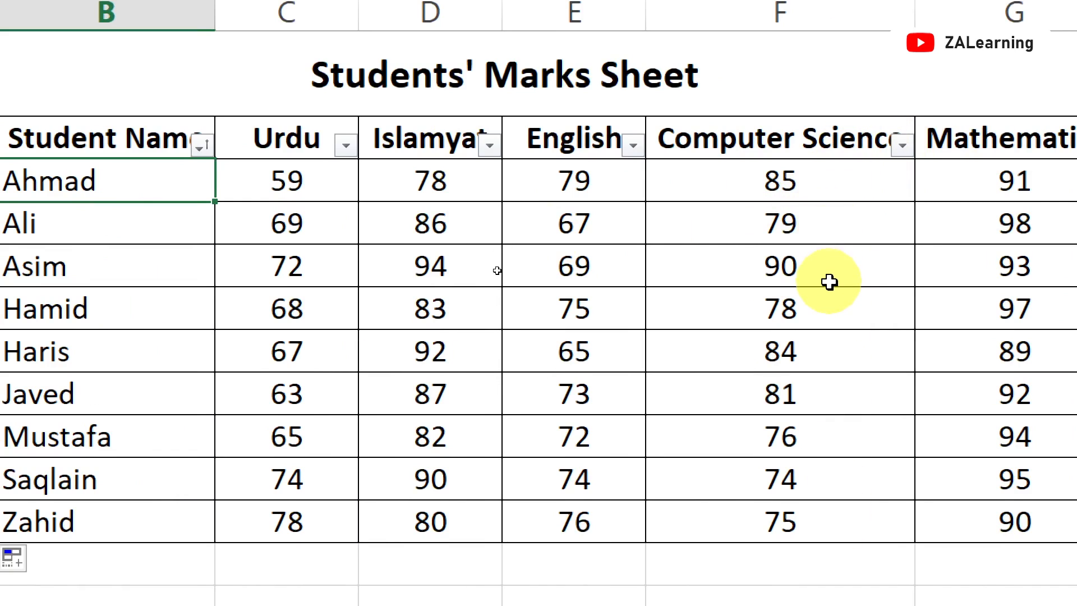
{"action": "left_click", "coordinate": [908, 150]}
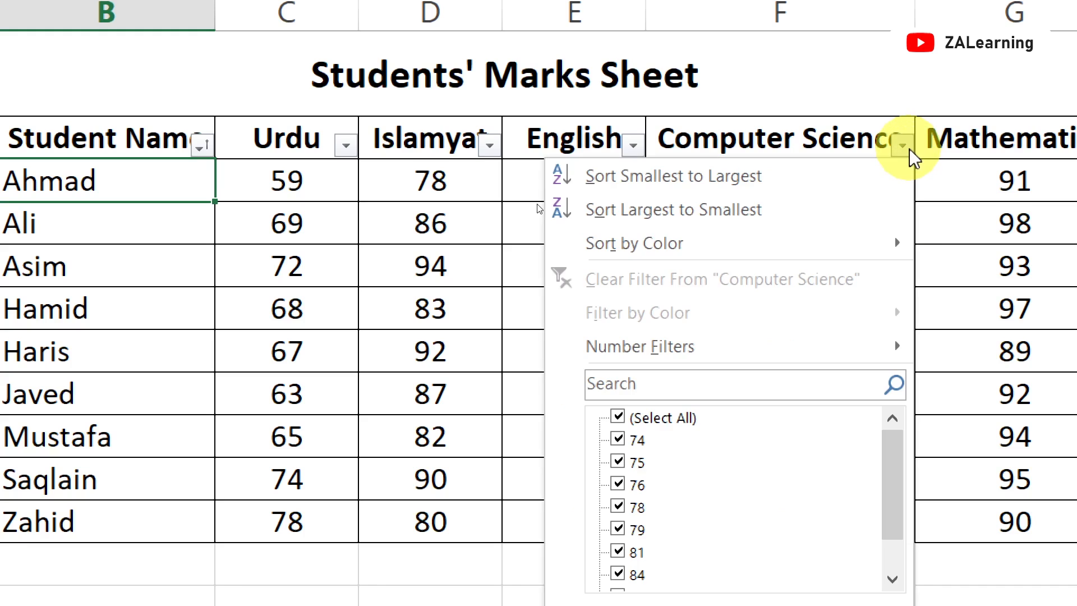
{"action": "left_click", "coordinate": [724, 185]}
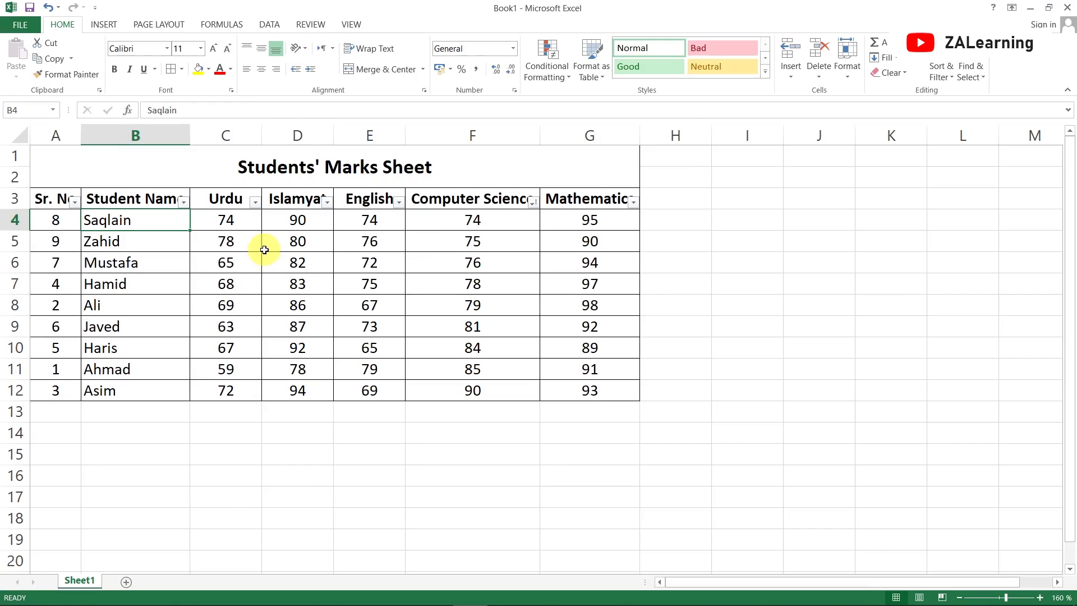
Sort the table by Sr. No from smallest to largest
{"action": "left_click", "coordinate": [264, 249]}
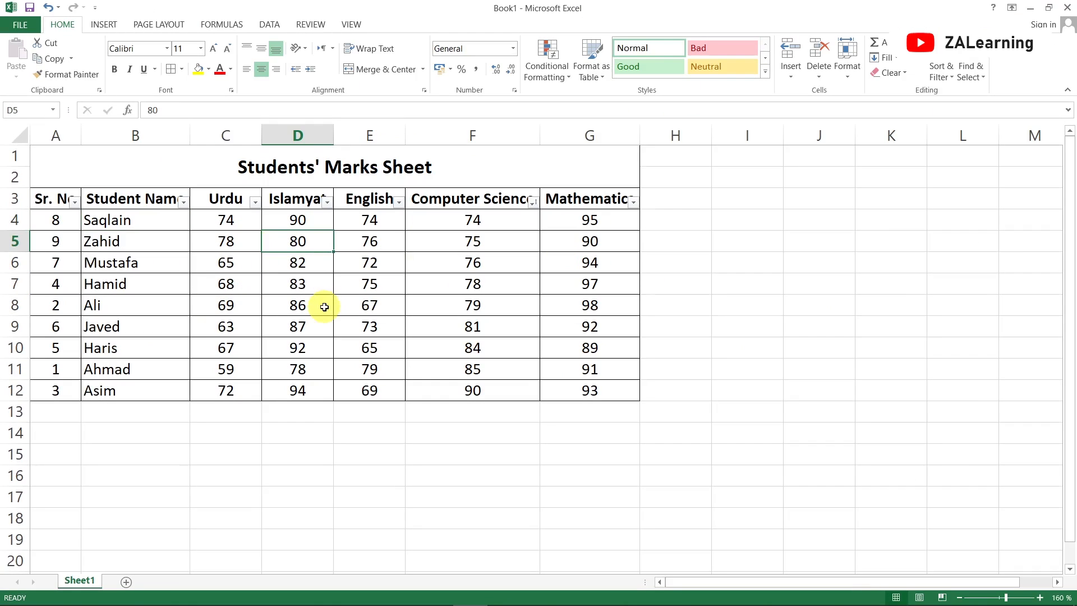
{"action": "left_click", "coordinate": [294, 306]}
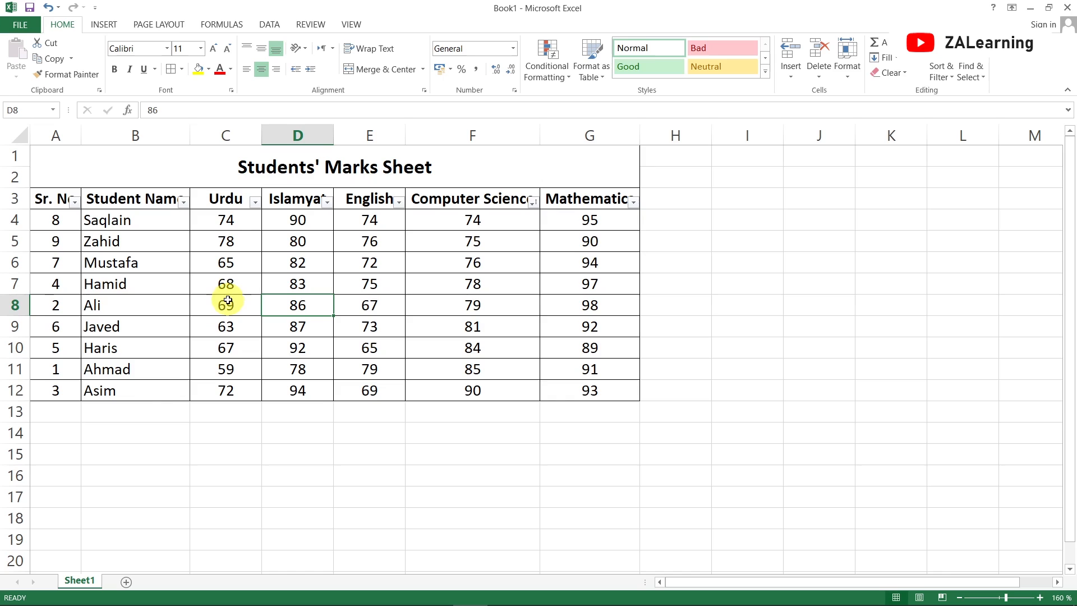
{"action": "left_click", "coordinate": [75, 202]}
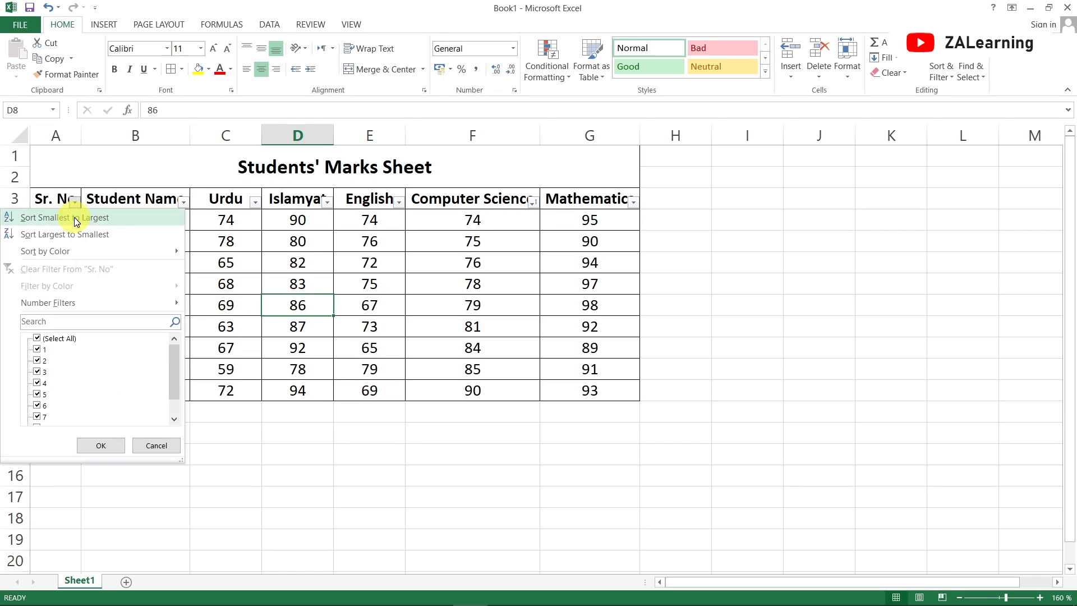
{"action": "left_click", "coordinate": [56, 218]}
{"action": "left_click", "coordinate": [65, 266]}
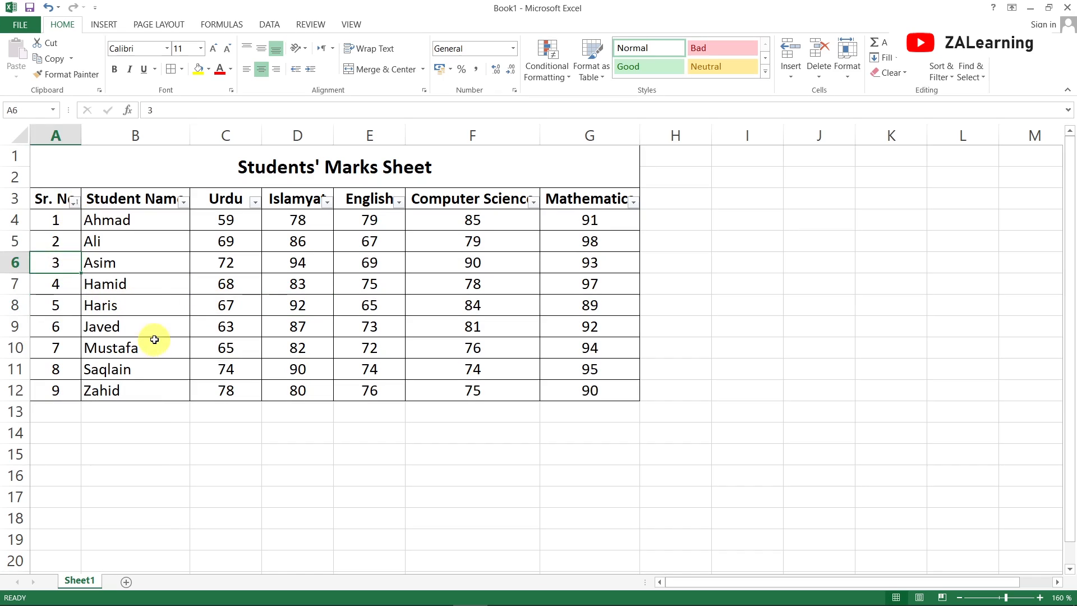
Delete the entire row holding Asim's record
{"action": "left_click", "coordinate": [15, 264]}
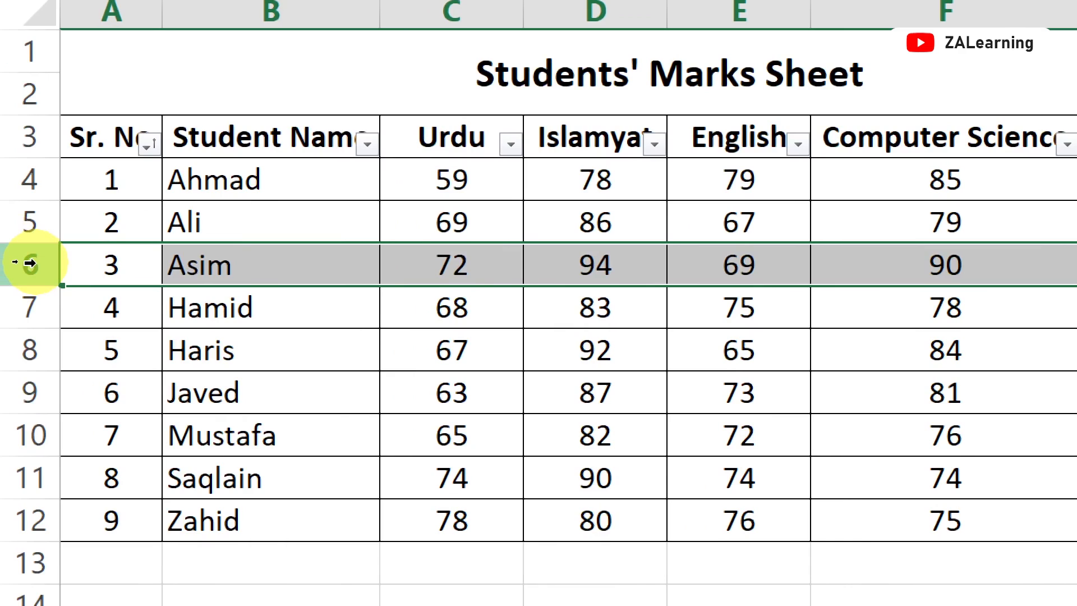
{"action": "right_click", "coordinate": [29, 263]}
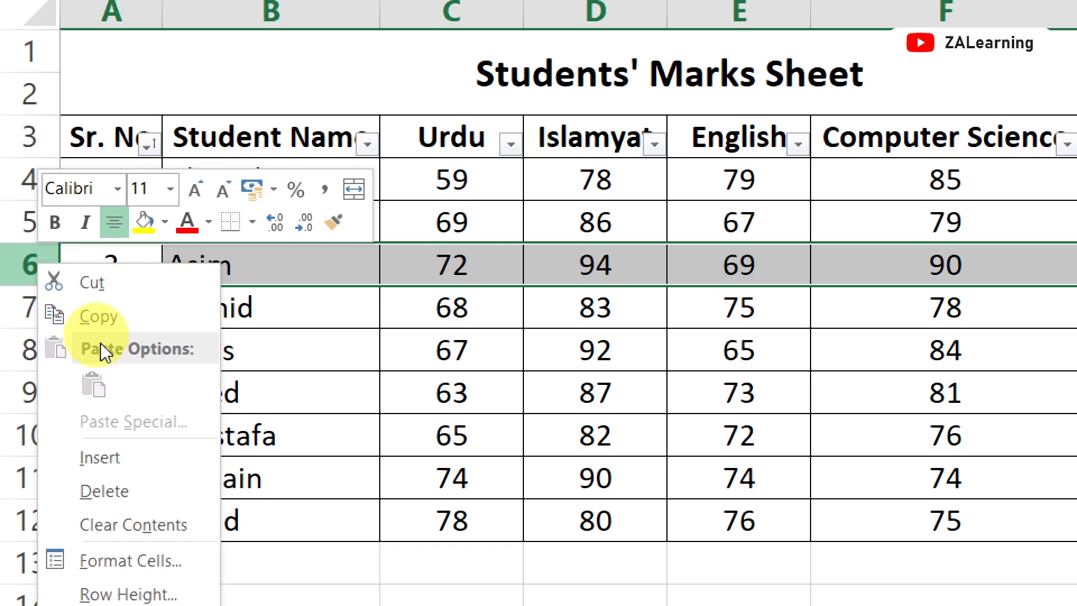
{"action": "left_click", "coordinate": [149, 498]}
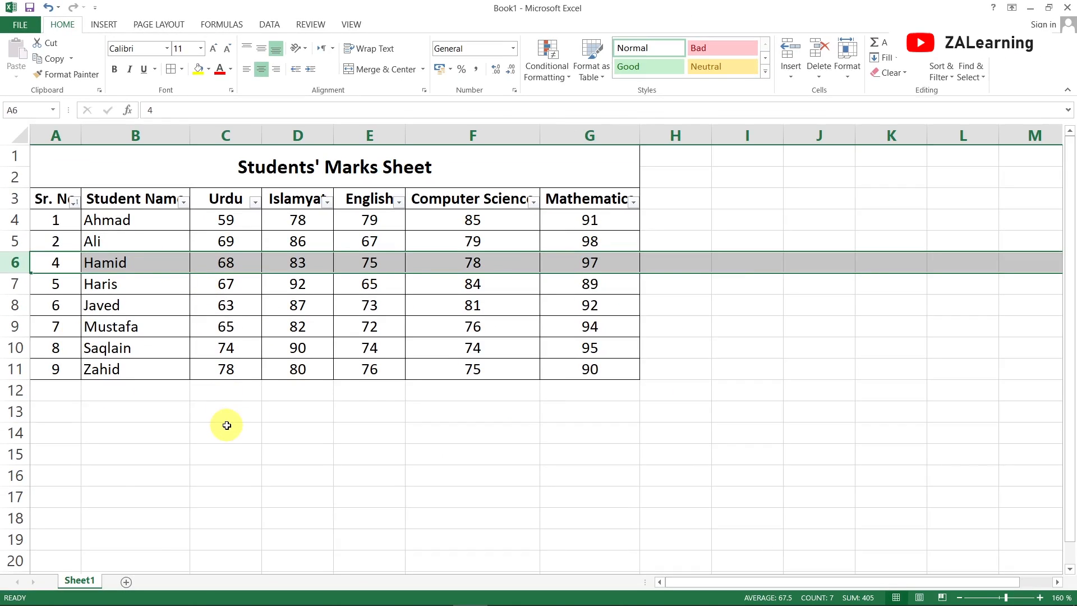
Insert a blank row above Haris's row in the table
{"action": "left_click", "coordinate": [180, 305]}
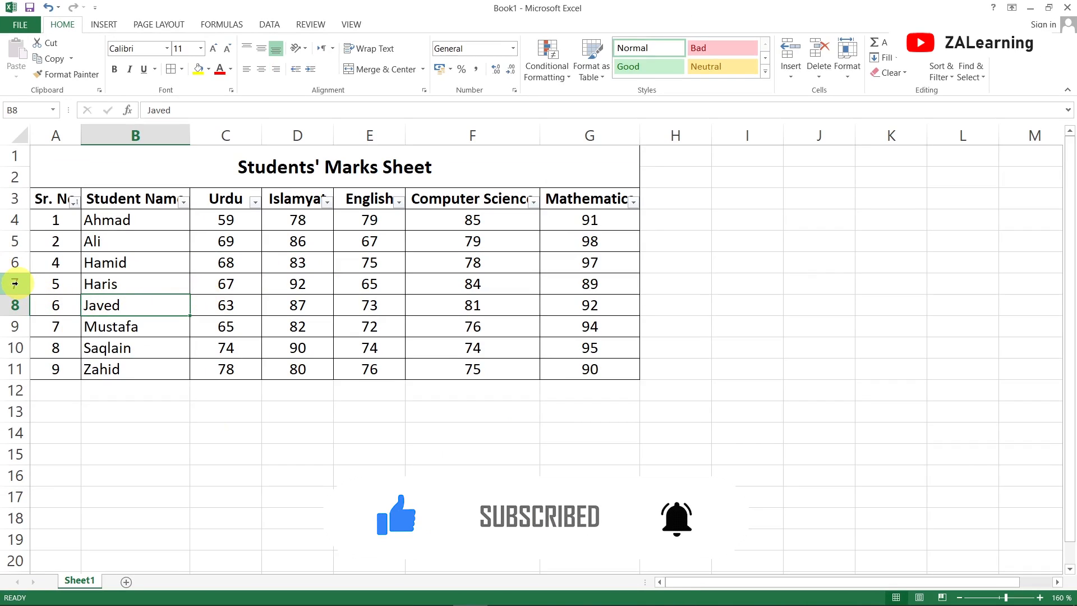
{"action": "right_click", "coordinate": [15, 283]}
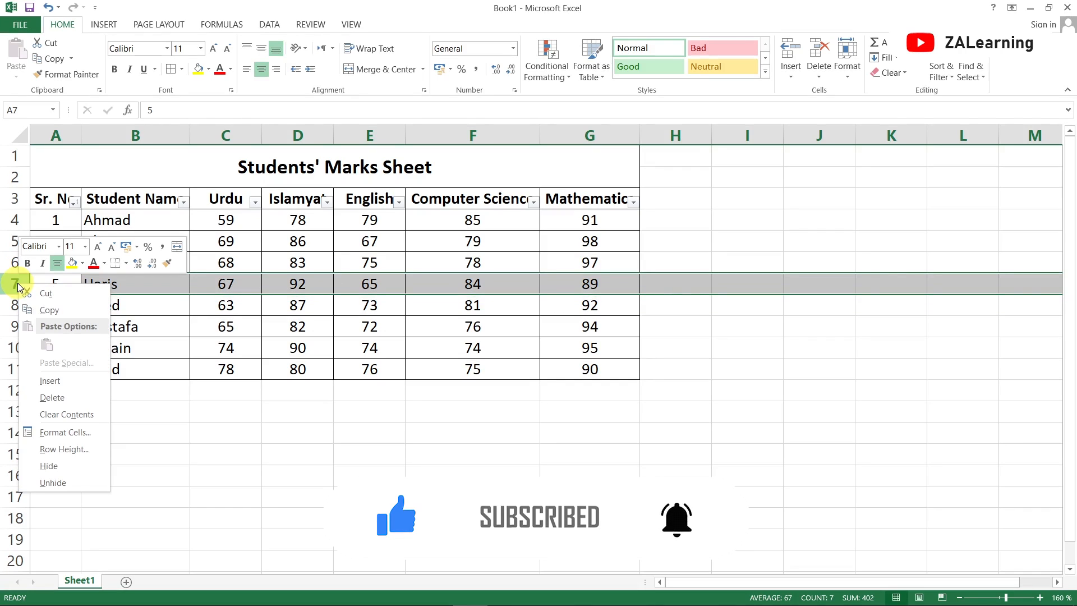
{"action": "left_click", "coordinate": [70, 381]}
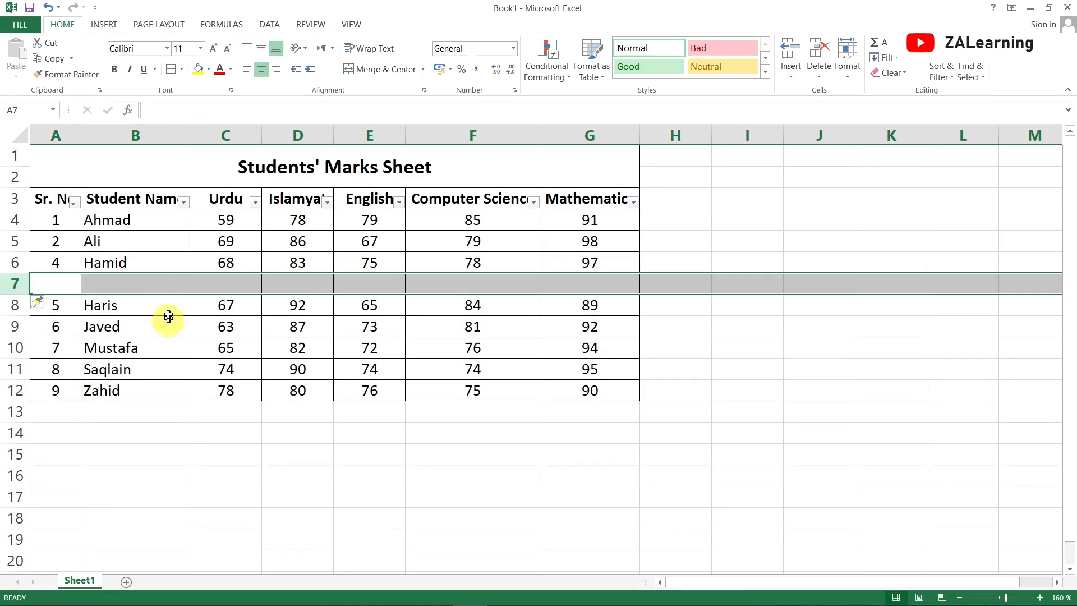
{"action": "left_click", "coordinate": [166, 296]}
{"action": "left_click", "coordinate": [144, 282]}
{"action": "left_click", "coordinate": [67, 281]}
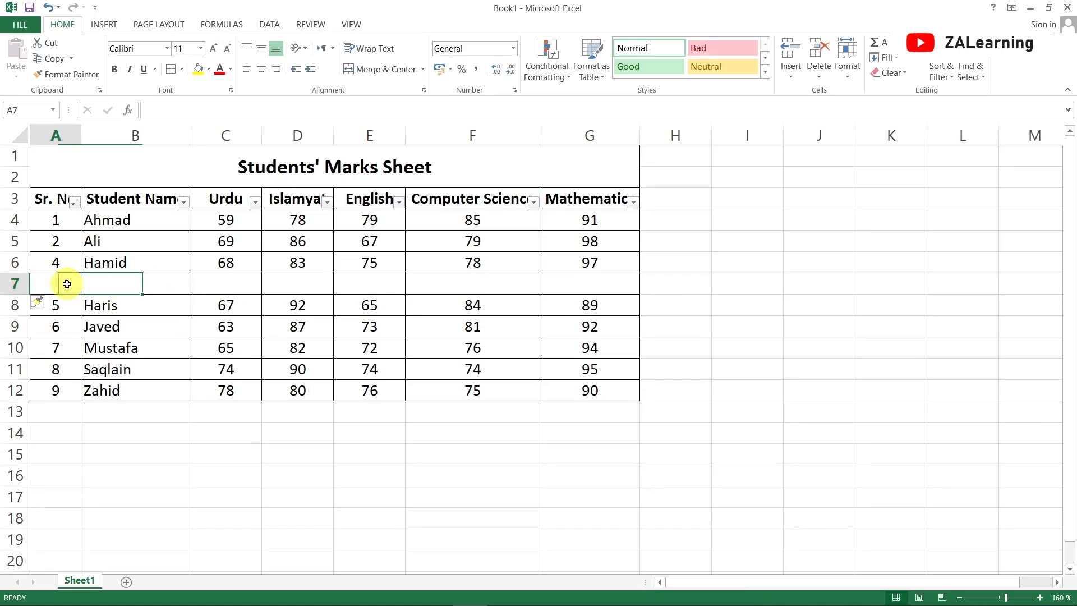
{"action": "left_click", "coordinate": [614, 287]}
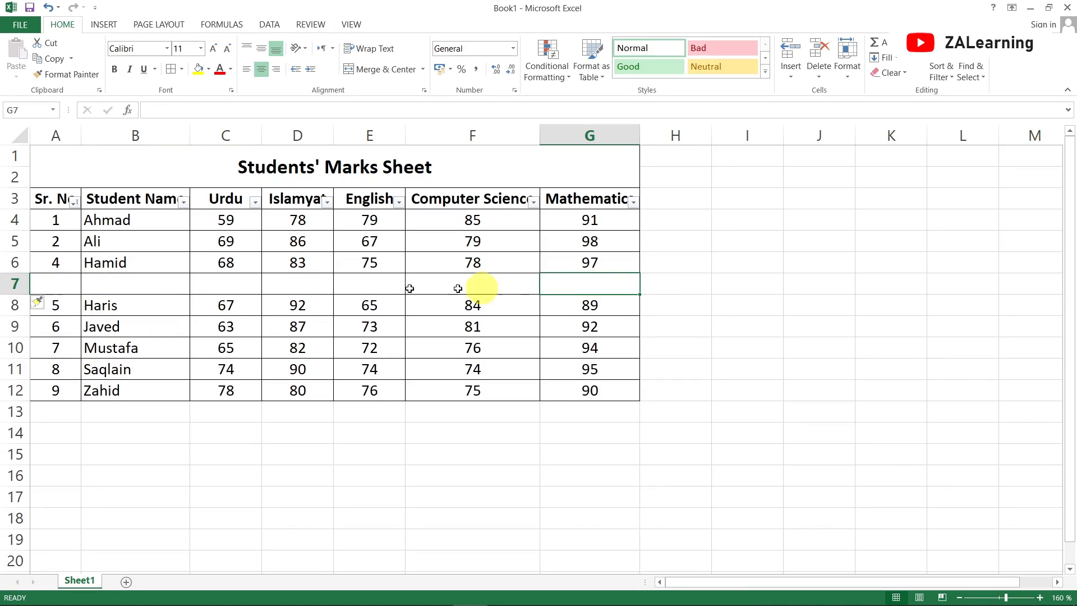
{"action": "left_click", "coordinate": [58, 280]}
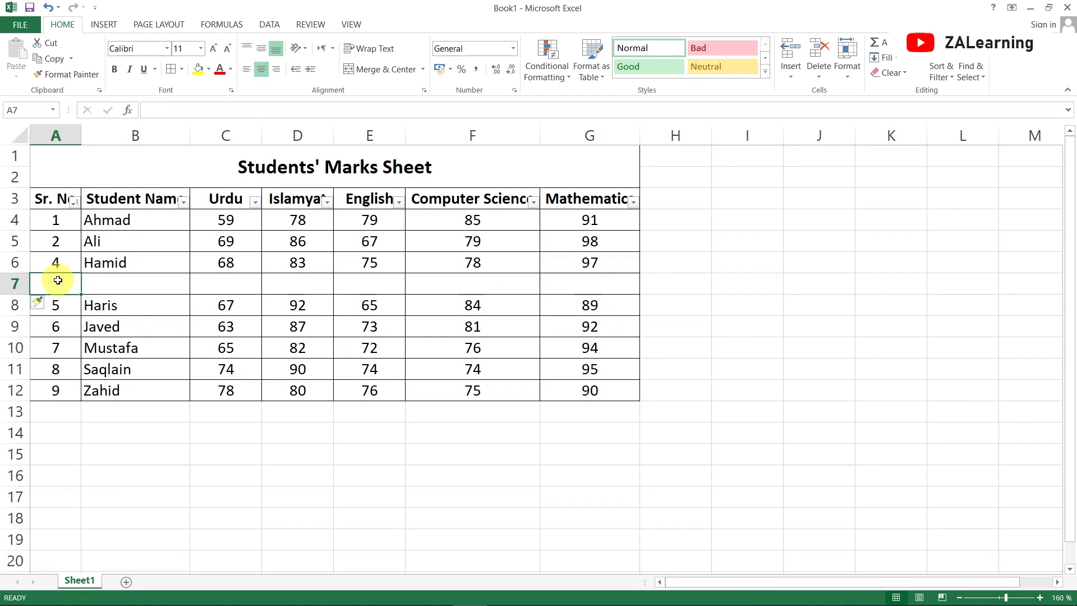
Set Hamid's Sr. No to 3 and give the new blank row Sr. No 4
{"action": "key", "text": "Up"}
{"action": "type", "text": "3"}
{"action": "key", "text": "Return"}
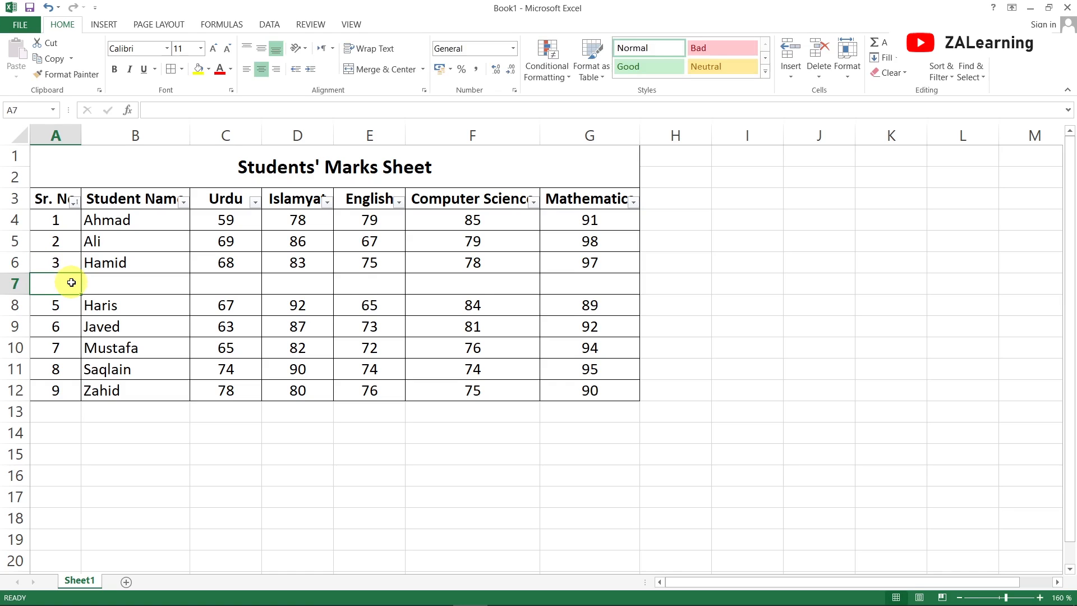
{"action": "type", "text": "4"}
{"action": "key", "text": "Return"}
Fill the blank row with Asim's record: Urdu 68, Islamyat 84, English 68, Computer Science 64, Mathematics 78
{"action": "key", "text": "Up"}
{"action": "key", "text": "Right"}
{"action": "type", "text": "Asim"}
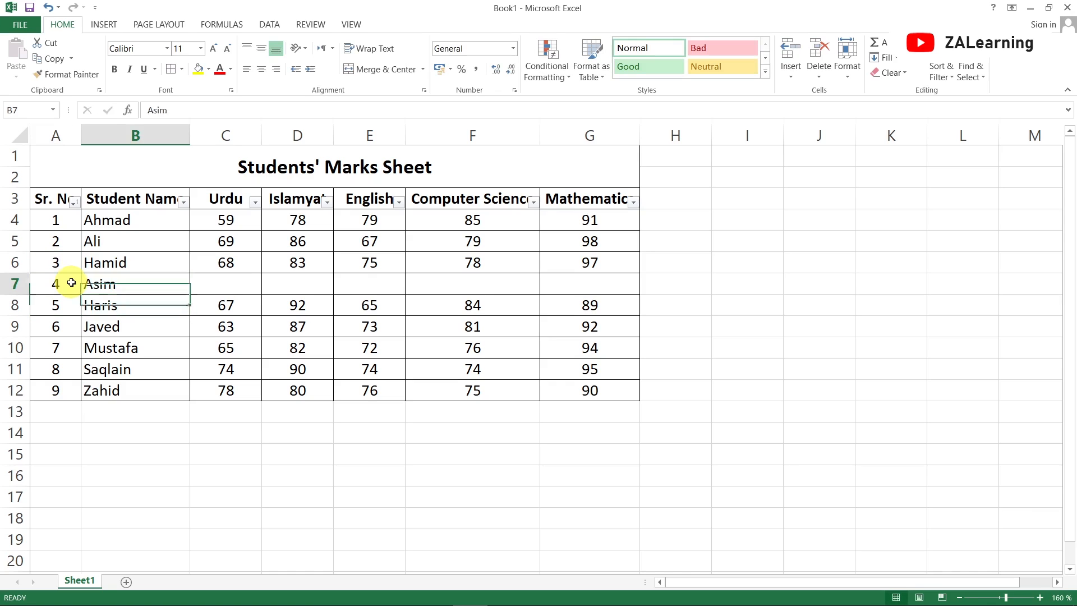
{"action": "key", "text": "Tab"}
{"action": "type", "text": "68"}
{"action": "key", "text": "Tab"}
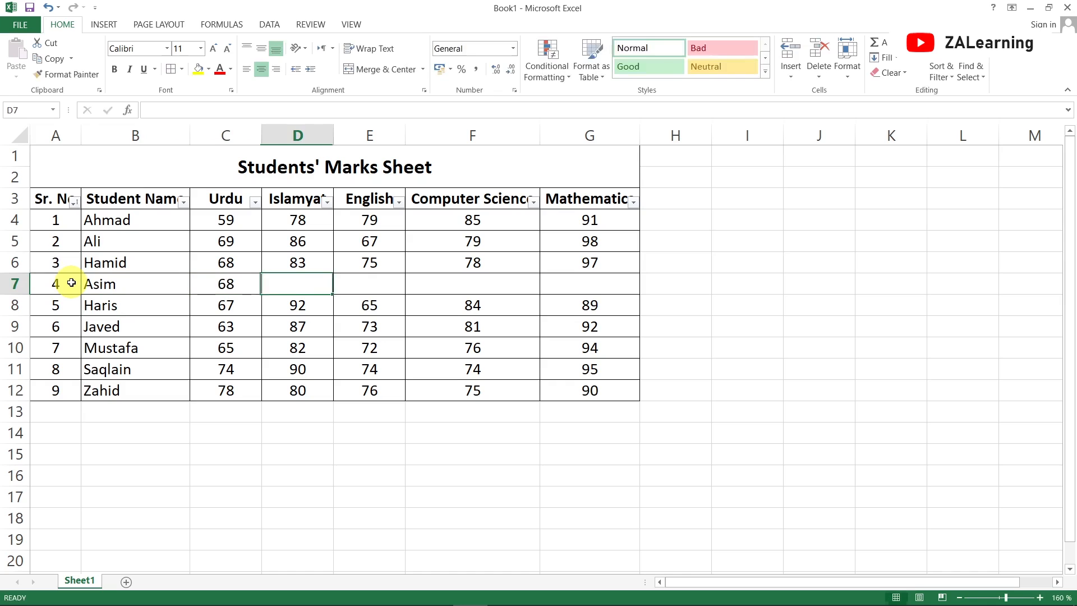
{"action": "type", "text": "84"}
{"action": "key", "text": "Tab"}
{"action": "type", "text": "4"}
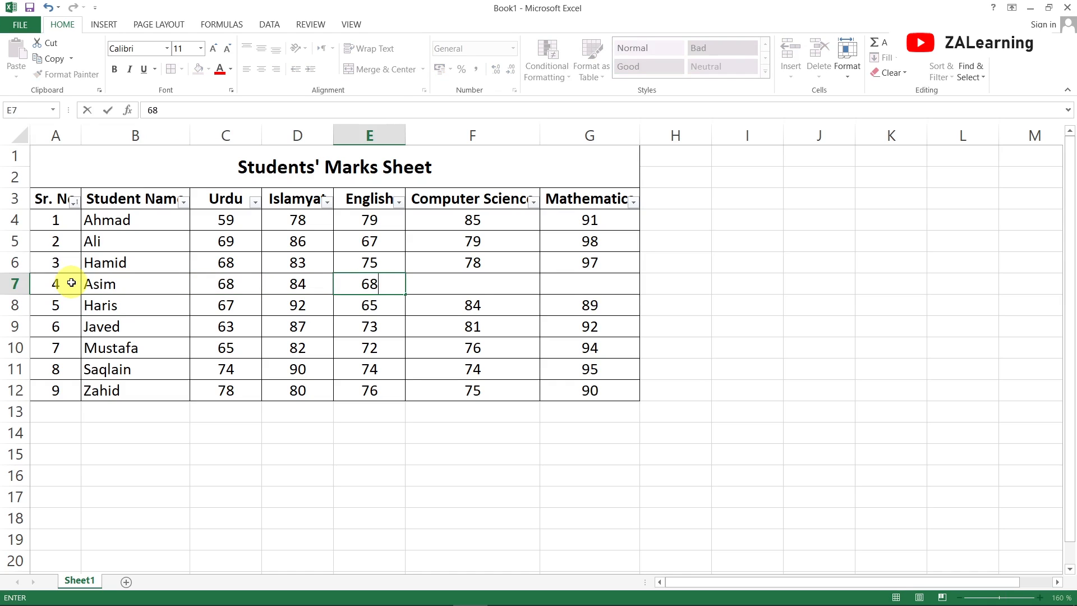
{"action": "key", "text": "Tab"}
{"action": "type", "text": "64"}
{"action": "key", "text": "Tab"}
{"action": "type", "text": "78"}
{"action": "key", "text": "Left"}
{"action": "key", "text": "Left"}
{"action": "key", "text": "Left"}
{"action": "key", "text": "Left"}
{"action": "key", "text": "Left"}
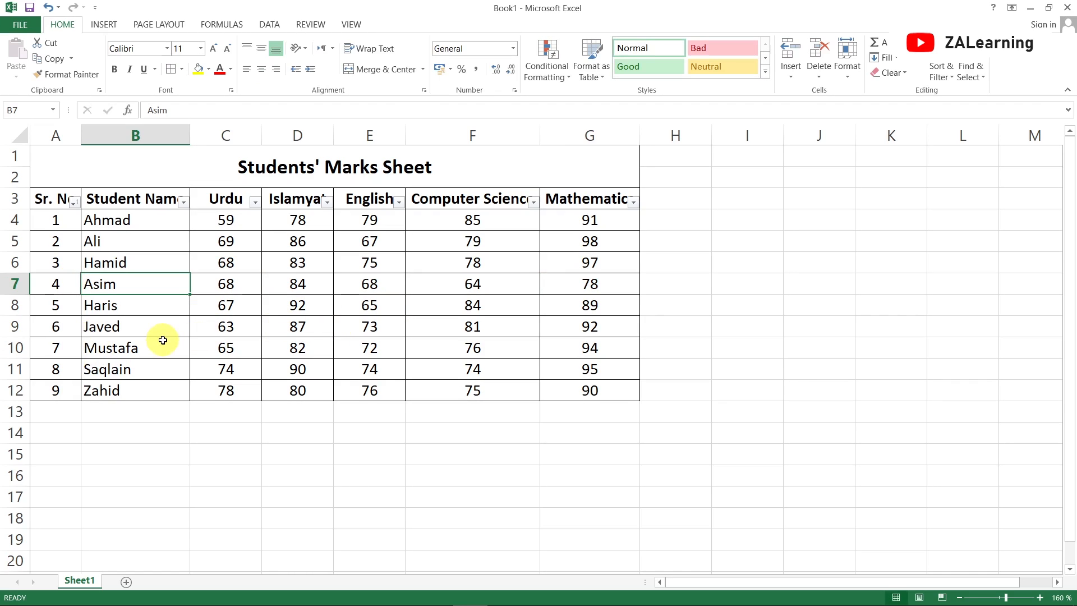
{"action": "left_click", "coordinate": [226, 224]}
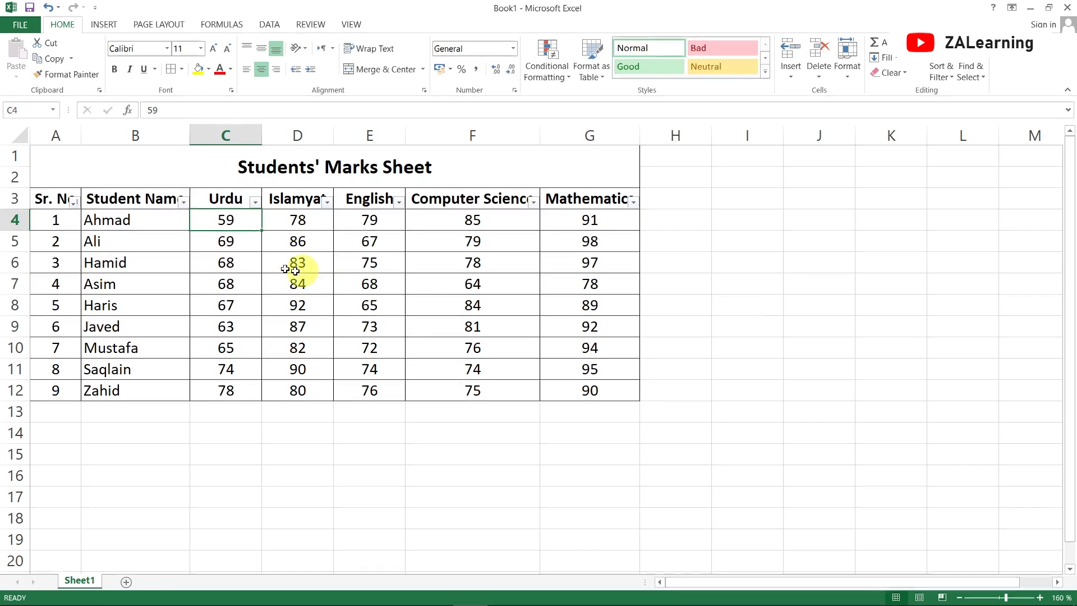
{"action": "left_click", "coordinate": [36, 163]}
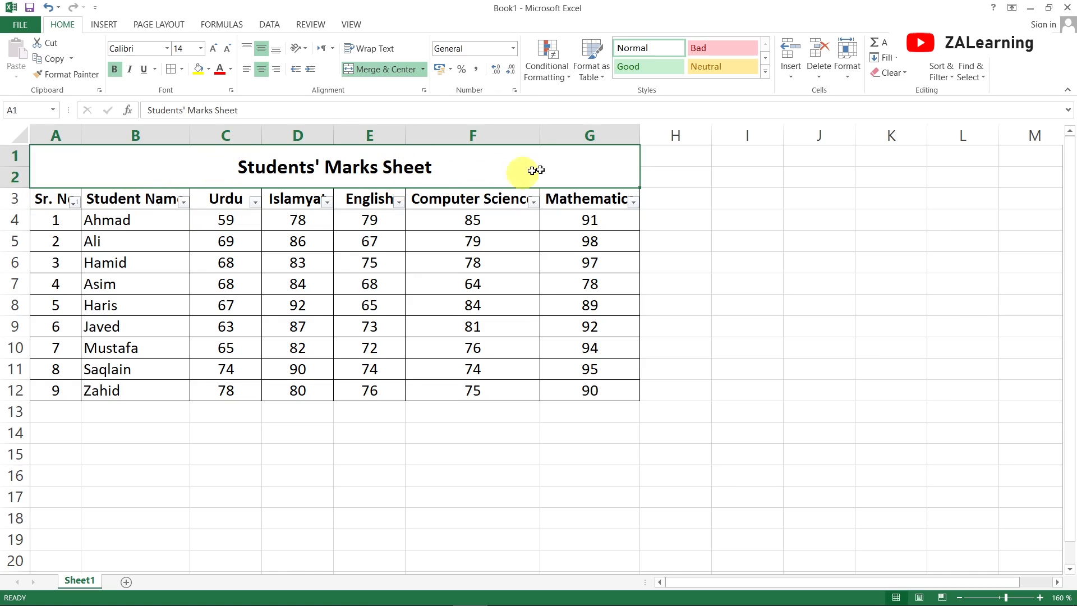
{"action": "left_click", "coordinate": [599, 78]}
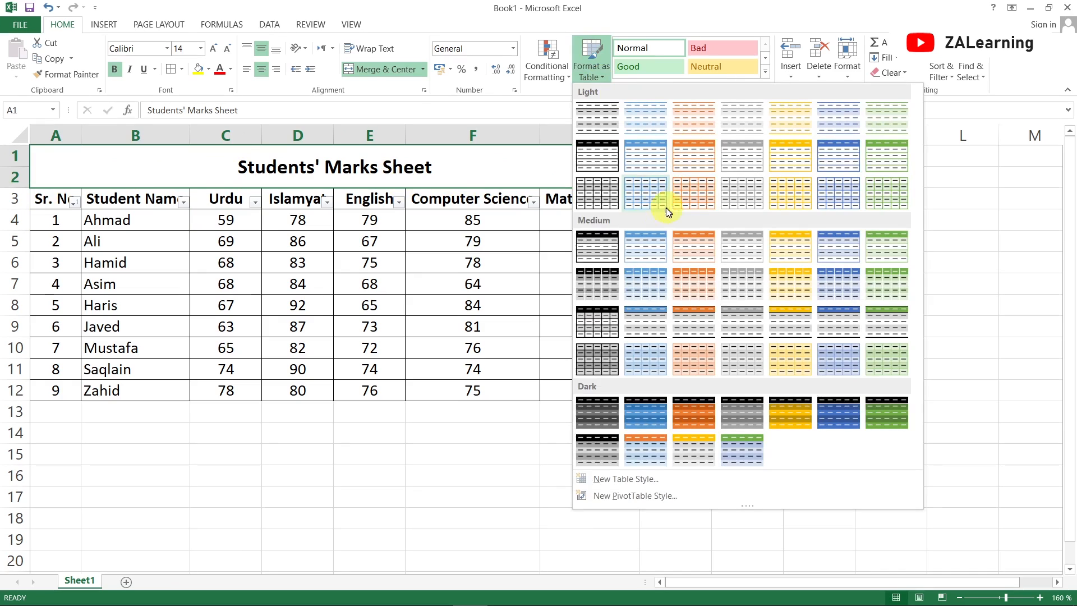
{"action": "left_click", "coordinate": [680, 5]}
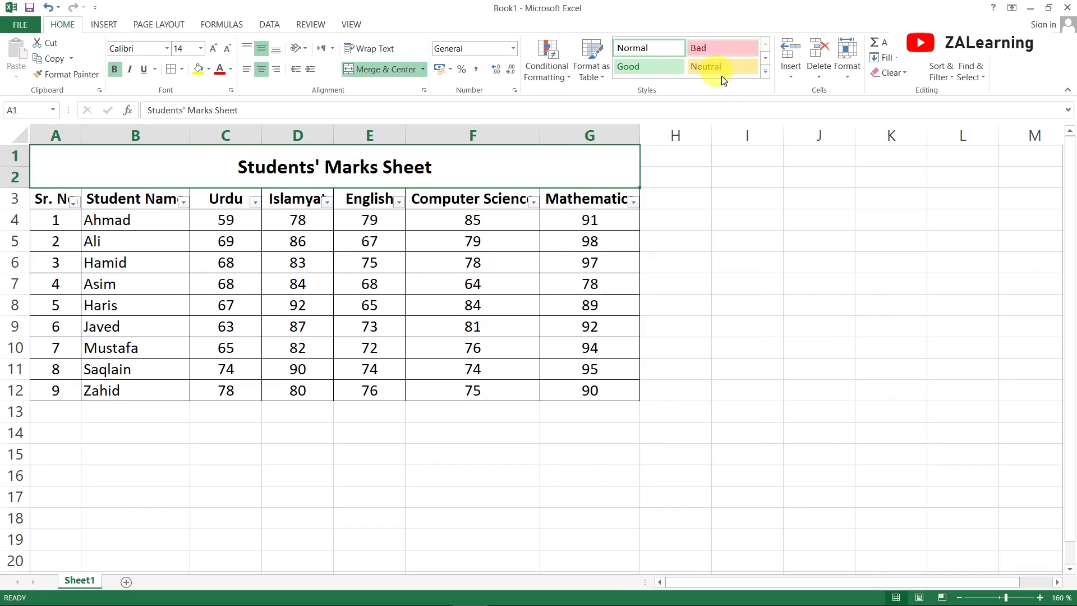
Apply the 20% - Accent1 cell style to the title and the Neutral style to the header row
{"action": "left_click", "coordinate": [766, 73]}
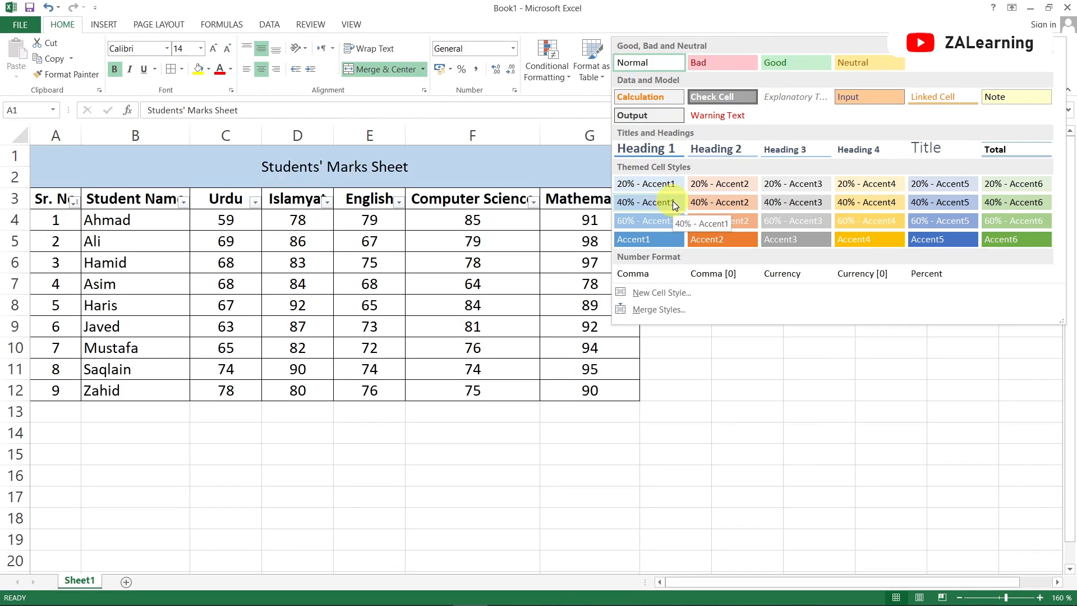
{"action": "left_click", "coordinate": [776, 182]}
{"action": "left_click", "coordinate": [50, 201]}
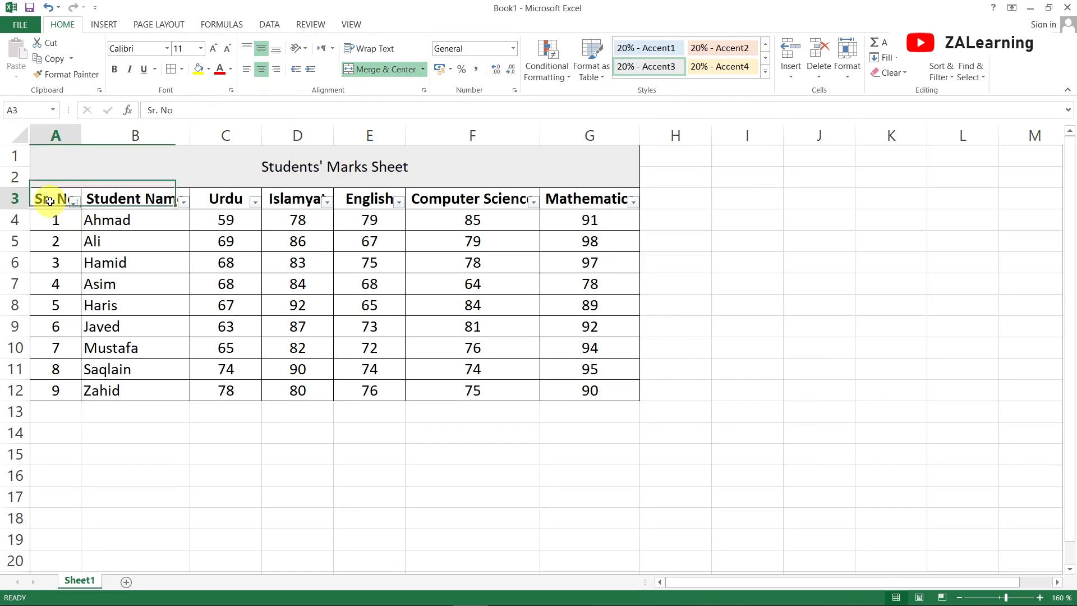
{"action": "left_click", "coordinate": [2, 199]}
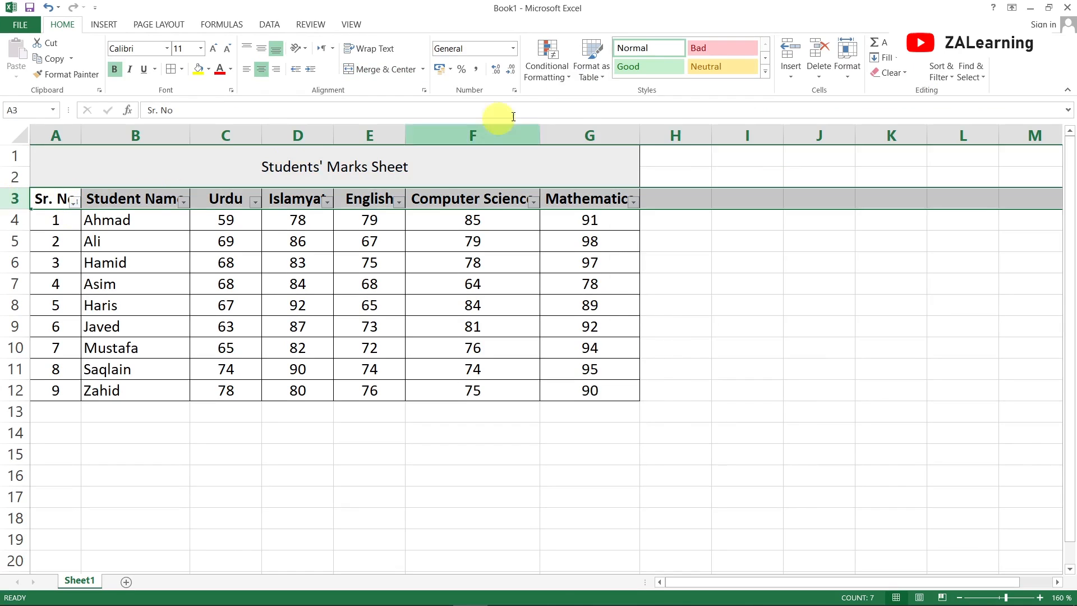
{"action": "left_click", "coordinate": [720, 69]}
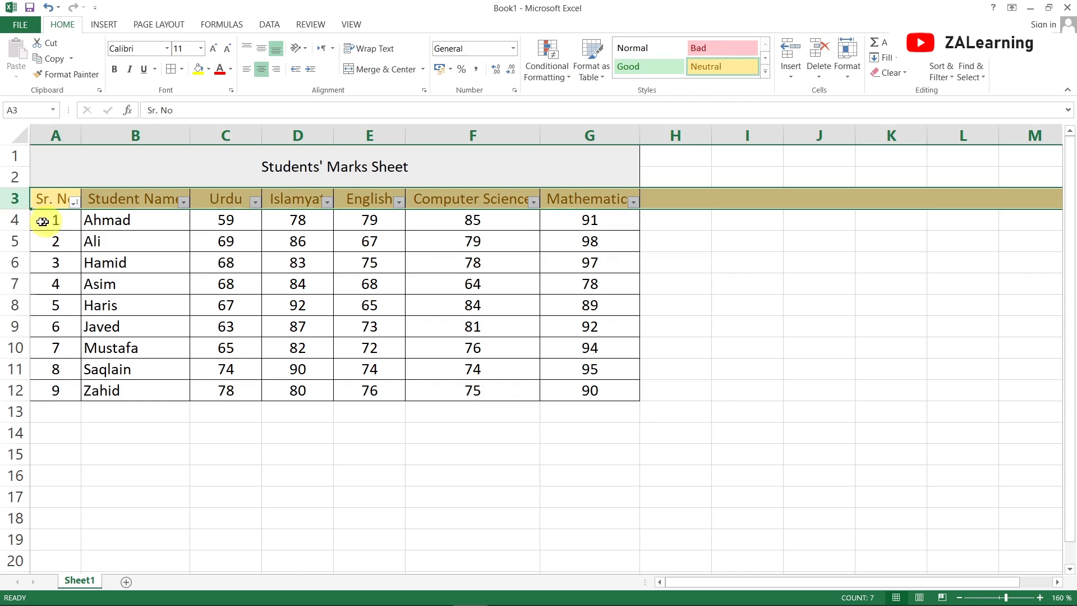
Apply the Bad cell style to Ahmad's row and the 20% - Accent2 style to Ali's row
{"action": "left_click", "coordinate": [14, 219]}
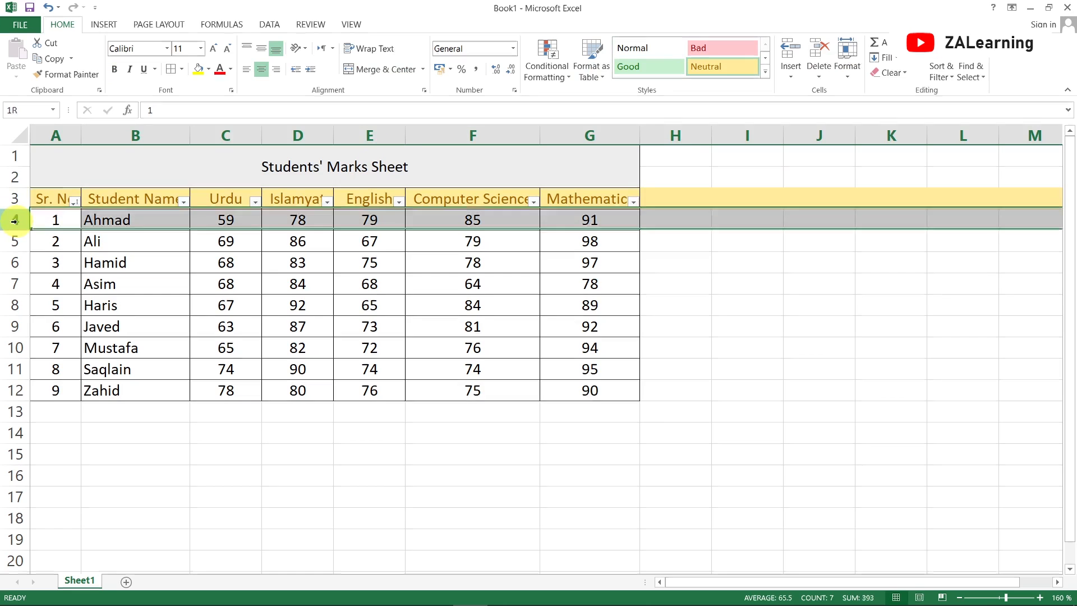
{"action": "left_click", "coordinate": [724, 48]}
{"action": "left_click", "coordinate": [16, 241]}
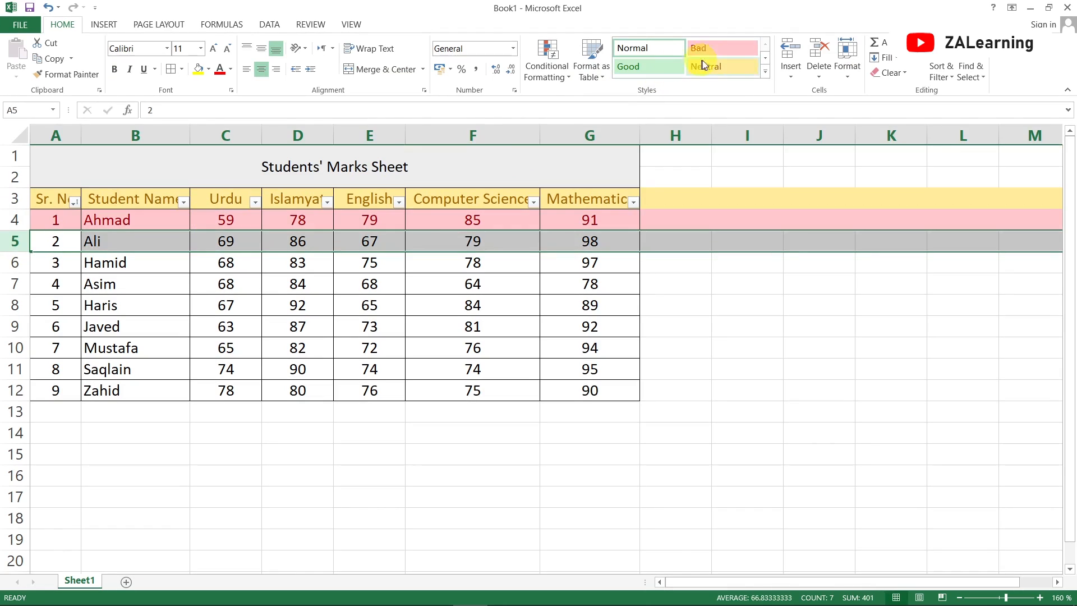
{"action": "left_click", "coordinate": [765, 73]}
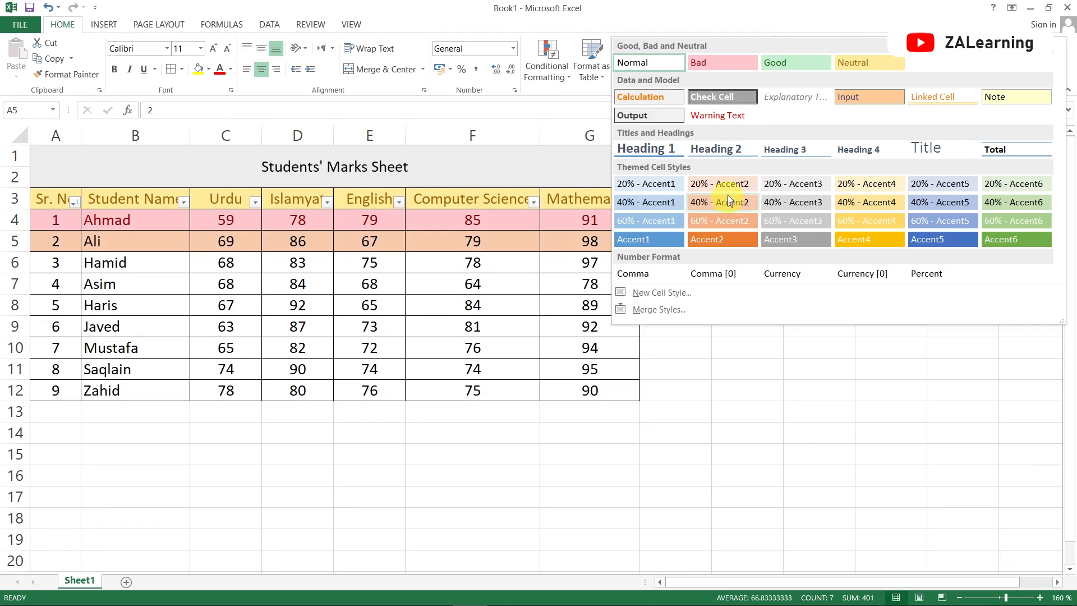
{"action": "left_click", "coordinate": [728, 186]}
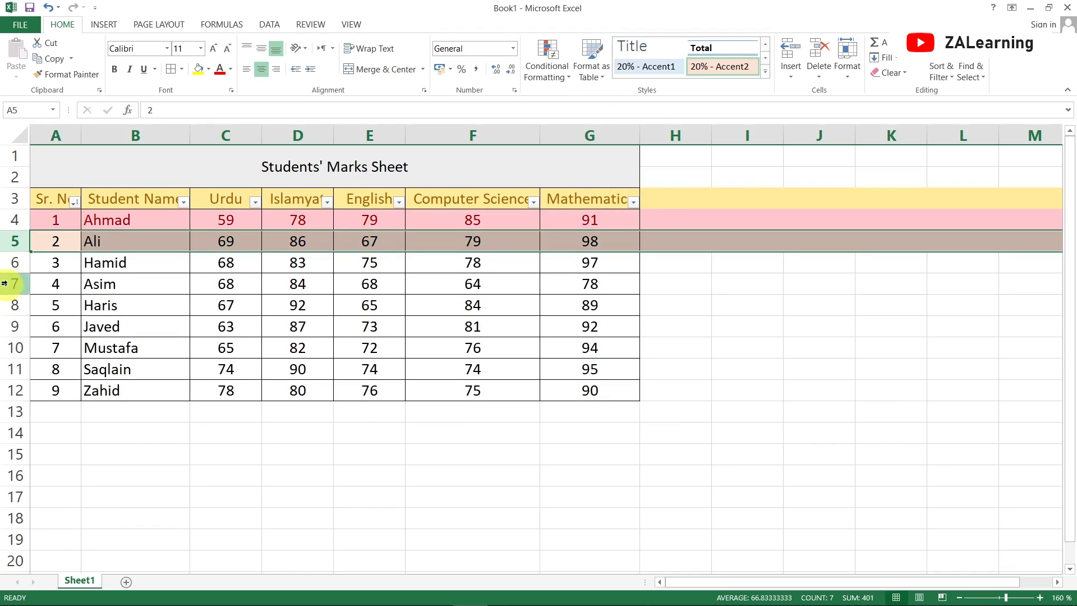
Apply the Bad cell style to Hamid's row and the Neutral style to Asim's row
{"action": "left_click", "coordinate": [15, 263]}
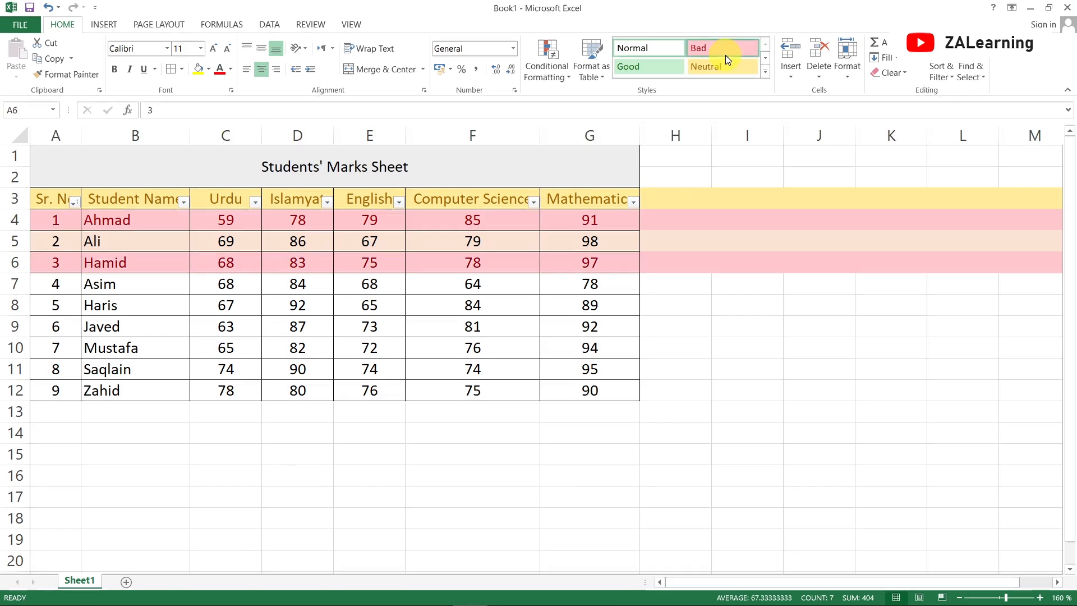
{"action": "left_click", "coordinate": [725, 55]}
{"action": "left_click", "coordinate": [15, 284]}
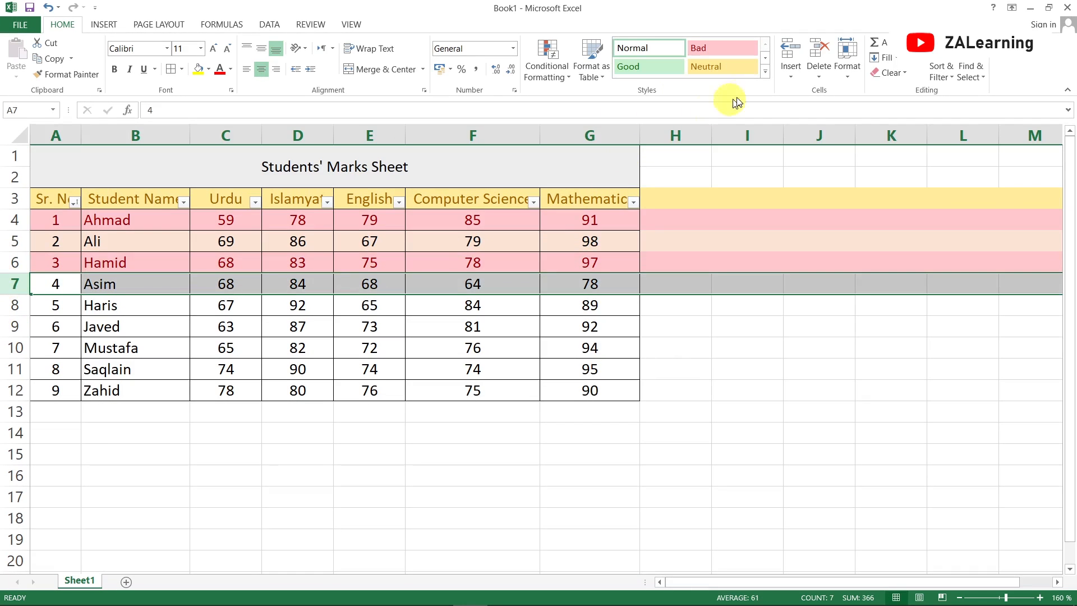
{"action": "left_click", "coordinate": [739, 73]}
{"action": "left_click", "coordinate": [275, 370]}
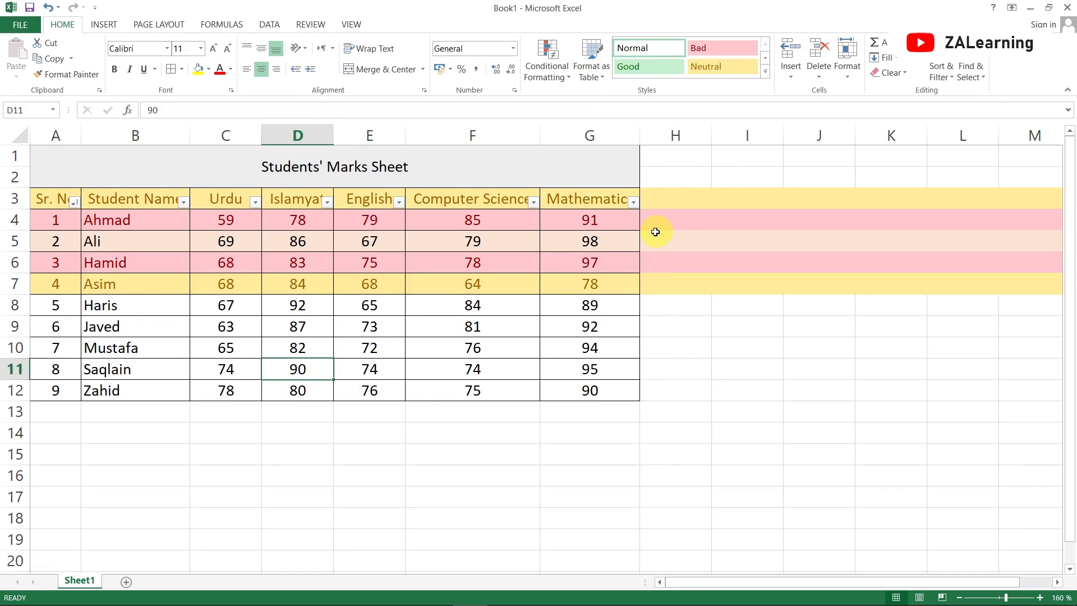
Undo the six cell style changes on the title and table rows
{"action": "key", "text": "ctrl+z"}
{"action": "key", "text": "ctrl+z"}
{"action": "key", "text": "ctrl+z"}
{"action": "key", "text": "ctrl+z"}
{"action": "key", "text": "ctrl+z"}
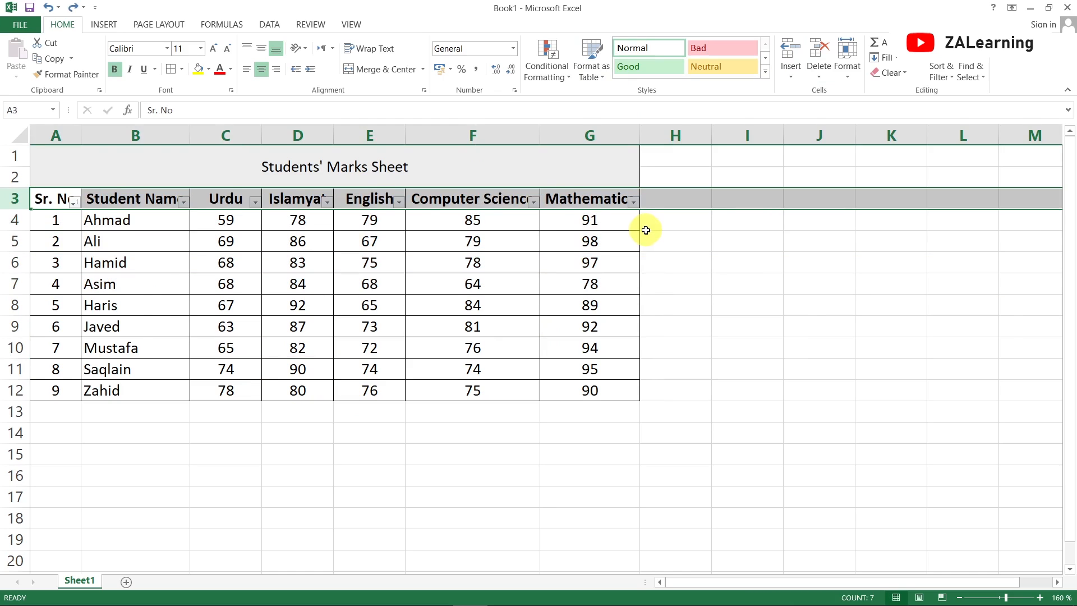
{"action": "key", "text": "ctrl+z"}
{"action": "key", "text": "ctrl+z"}
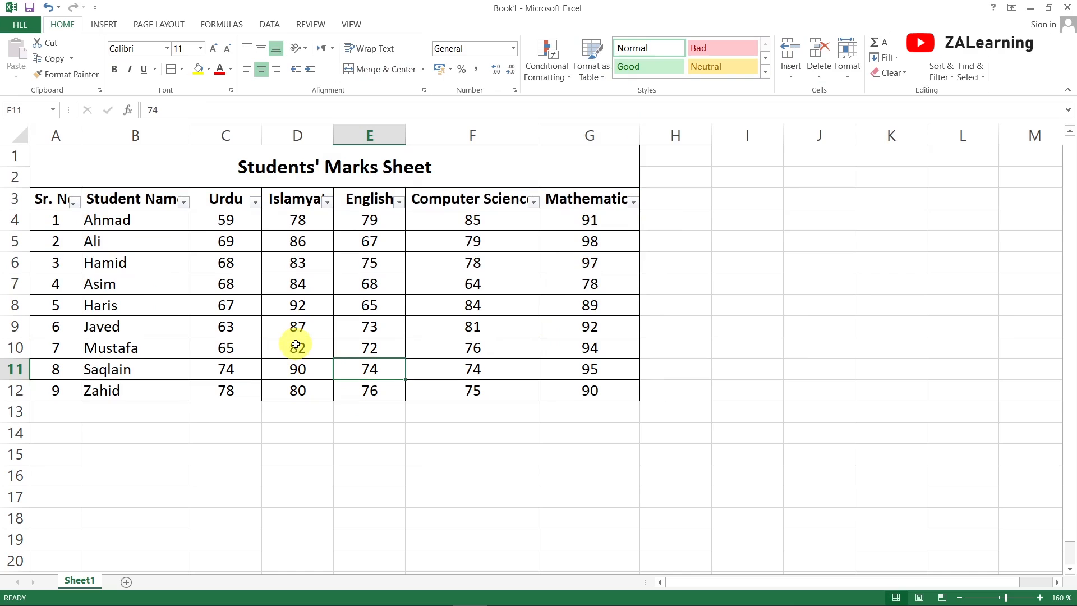